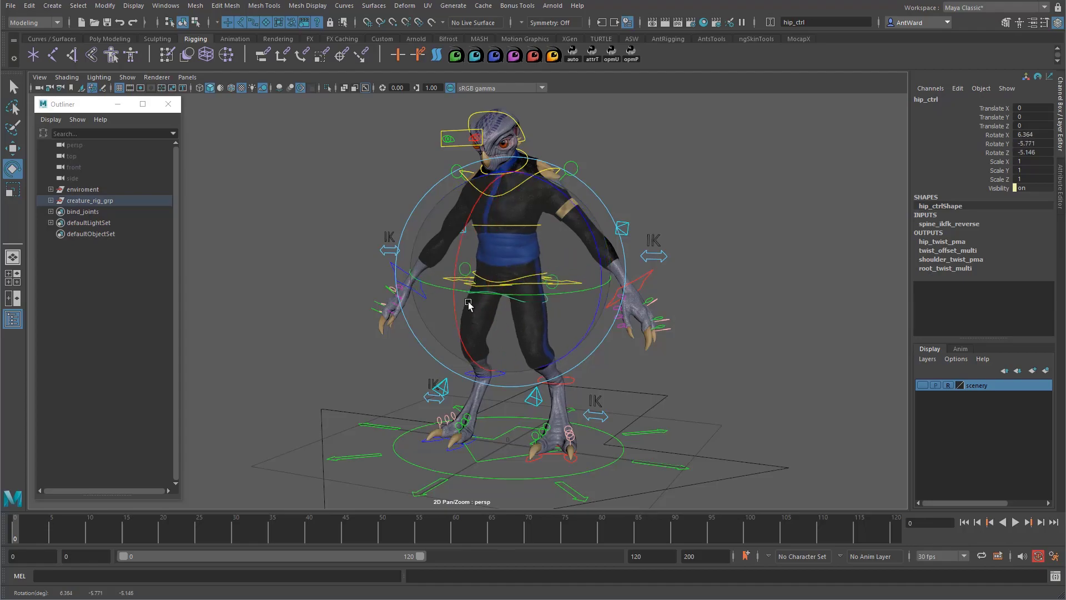
Undo the test rotations of the hip control so it is back in its default pose
key(ctrl+z)
key(ctrl+z)
key(ctrl+z)
key(ctrl+z)
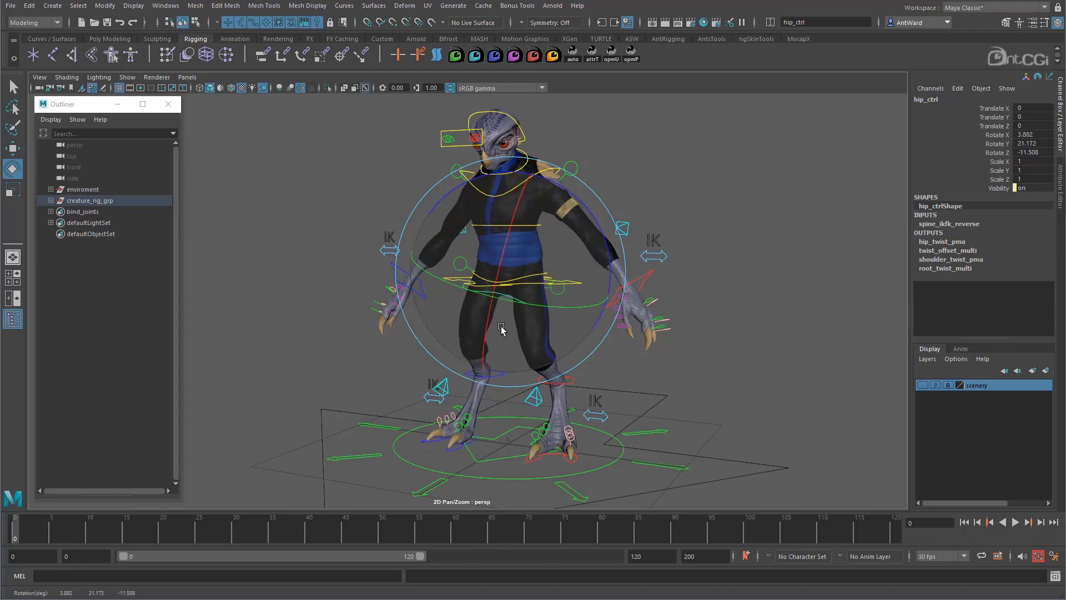
Try moving the left arm IK control to test how the elbow bends, and undo the move
alt+drag(659, 383, 659, 382)
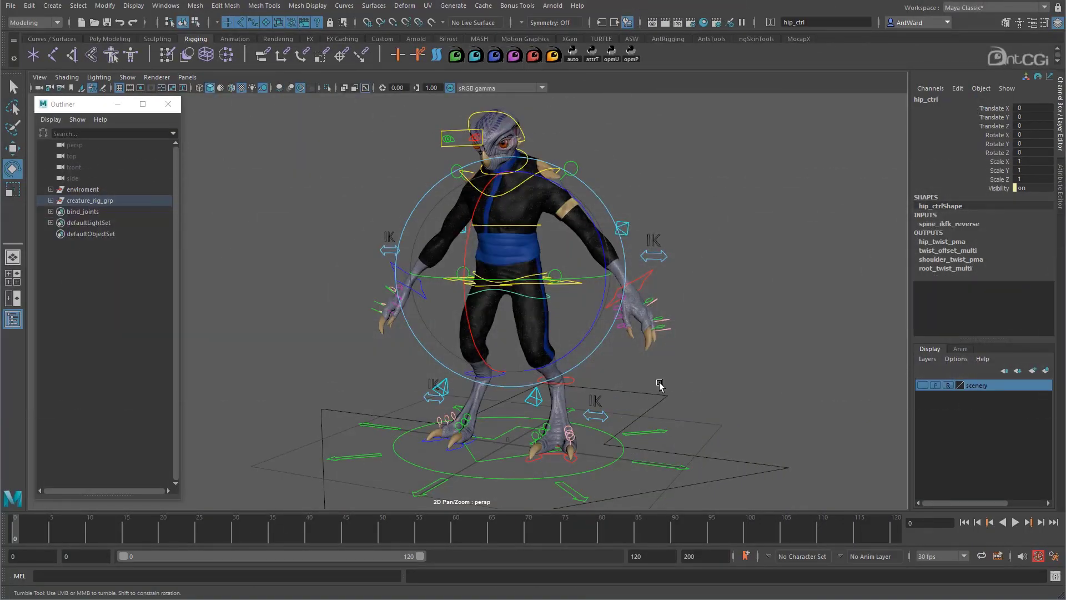
mouse_move(659, 385)
alt+mouse_down()
mouse_move(611, 378)
mouse_move(635, 374)
mouse_move(661, 389)
alt+mouse_up()
alt+middle_drag(613, 311, 513, 325)
alt+right_drag(513, 325, 587, 317)
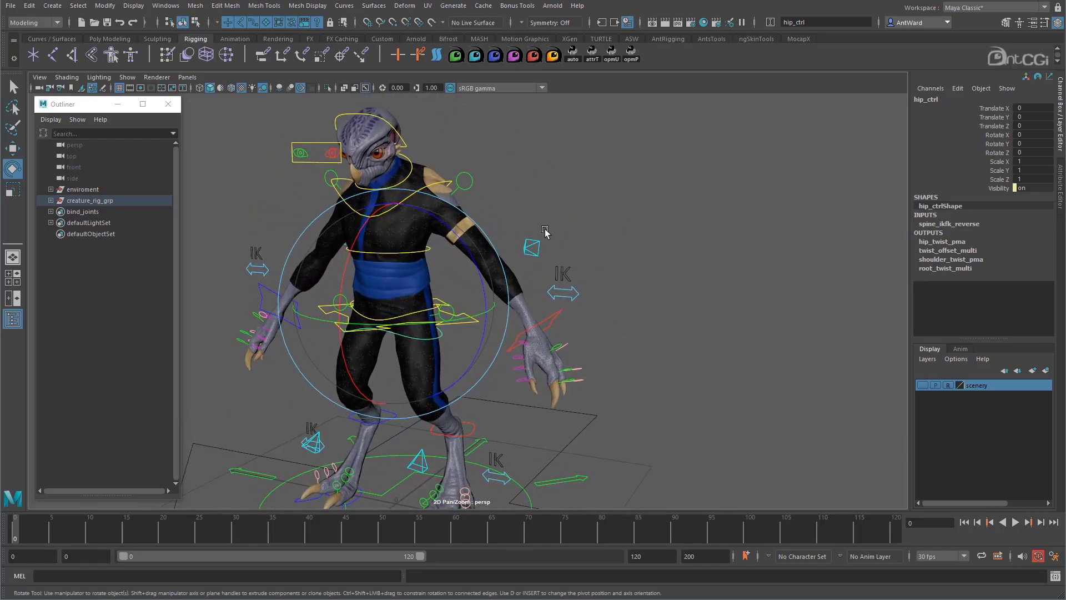
click(532, 247)
key(w)
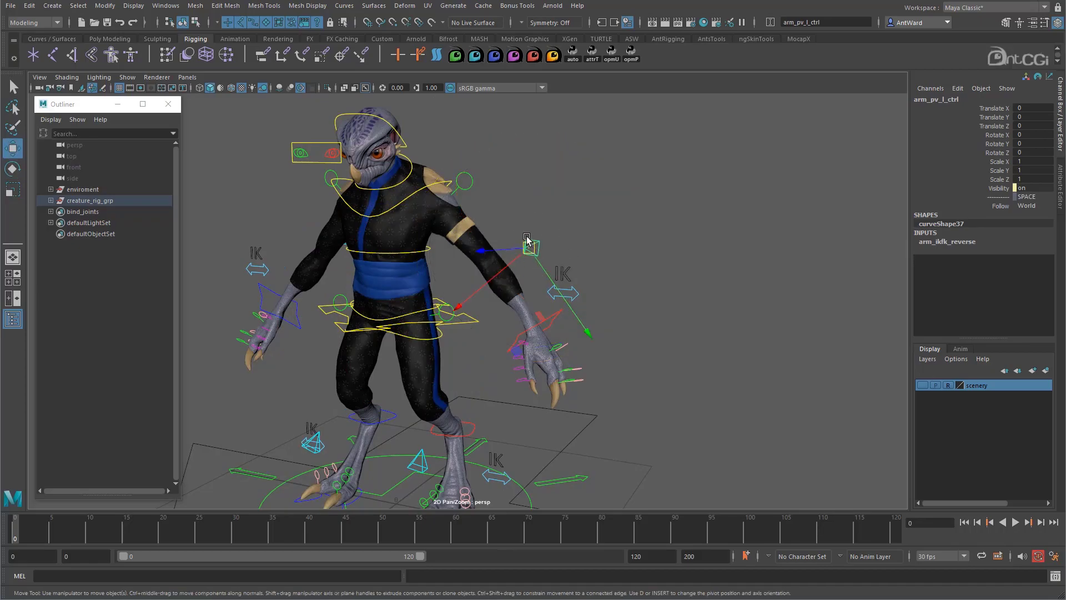
alt+drag(527, 240, 516, 245)
click(514, 324)
mouse_move(514, 323)
mouse_down()
mouse_move(538, 261)
mouse_move(535, 209)
mouse_move(495, 285)
mouse_move(509, 304)
mouse_up()
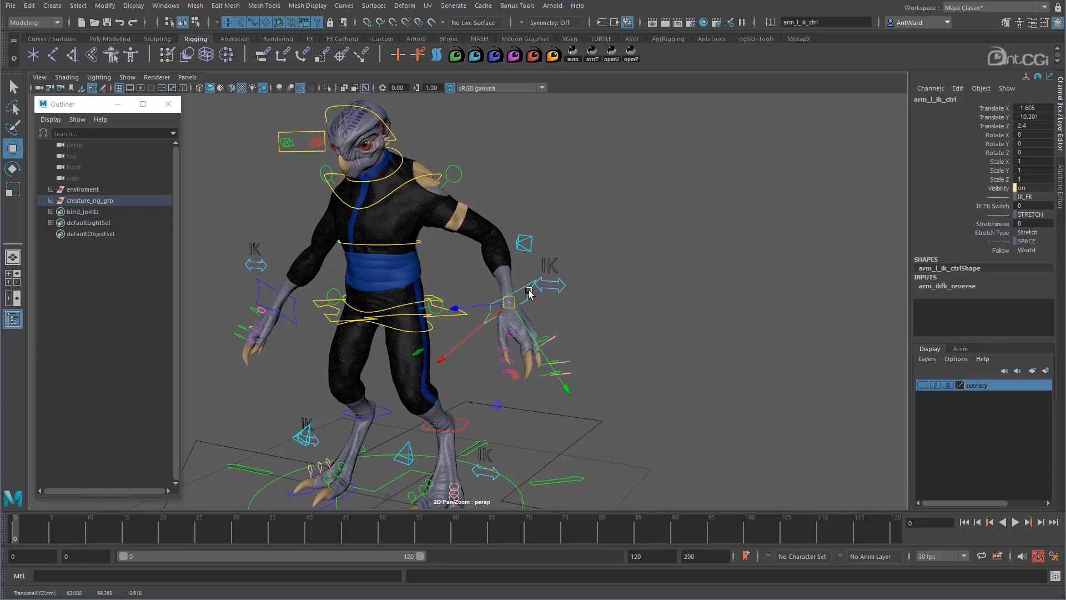
key(ctrl+z)
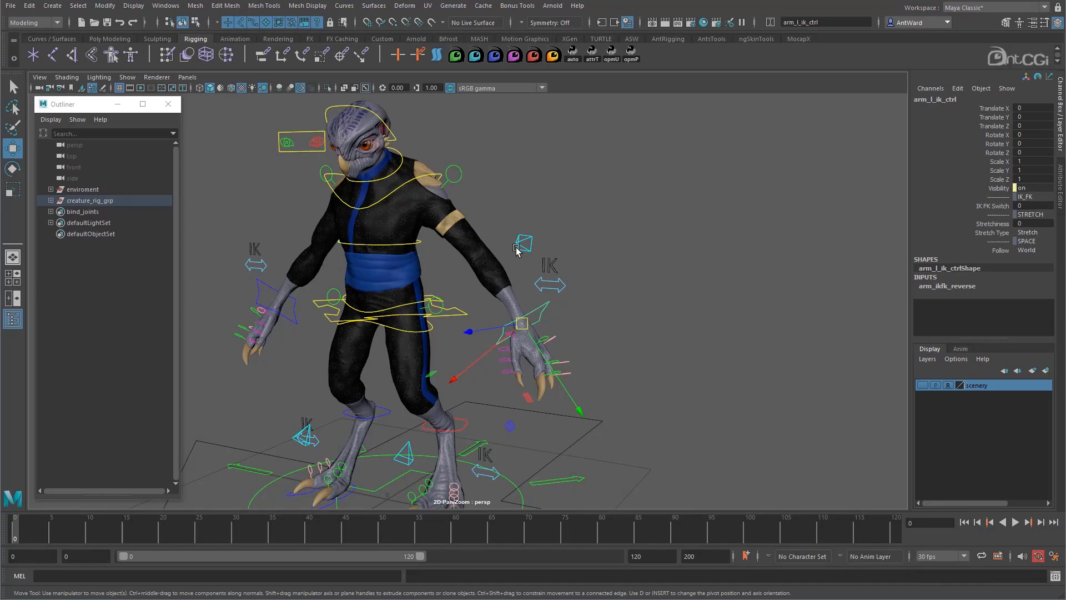
Check the Follow space options of the left arm pole vector control arm_pv_l_ctrl and deselect it
click(515, 249)
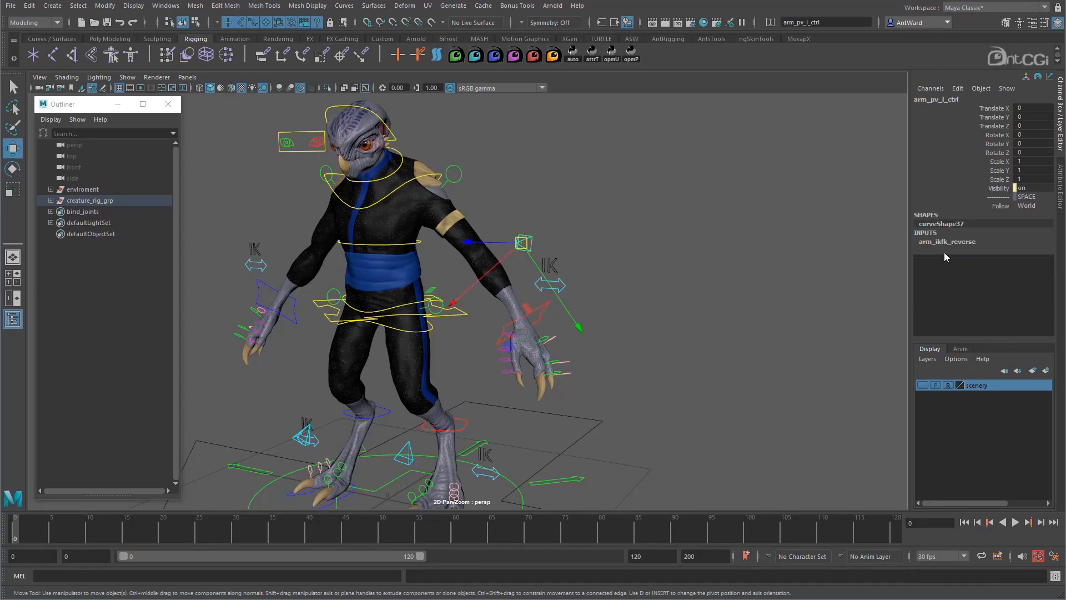
click(1031, 206)
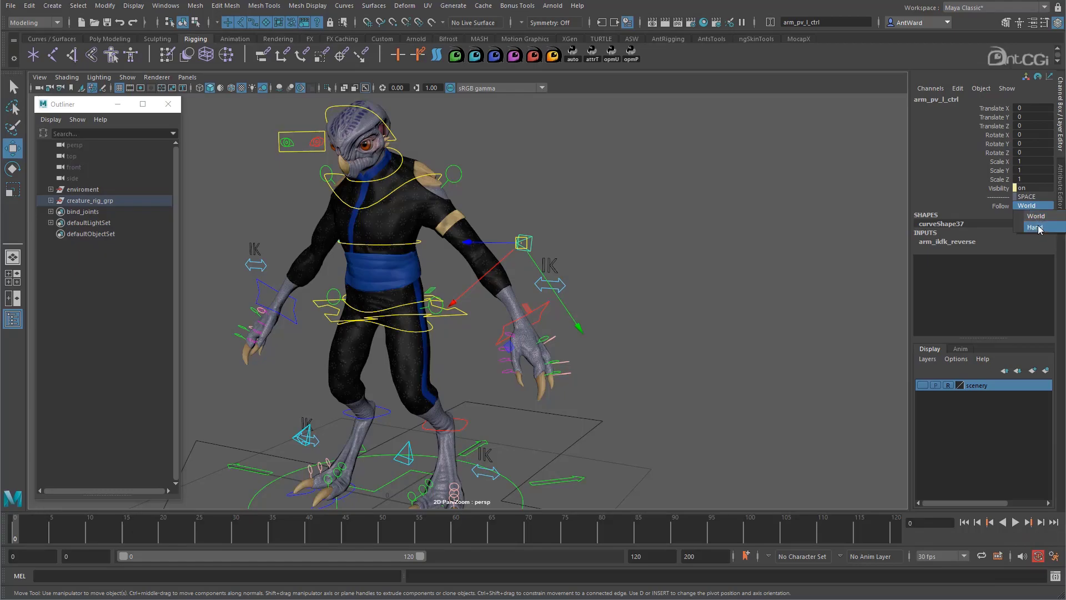
click(644, 278)
click(644, 278)
Close the Outliner and open an enlarged Node Editor beside the character
alt+right_drag(644, 278, 607, 314)
alt+middle_drag(608, 314, 520, 315)
click(168, 104)
alt+middle_drag(599, 295, 511, 295)
alt+right_drag(511, 296, 539, 300)
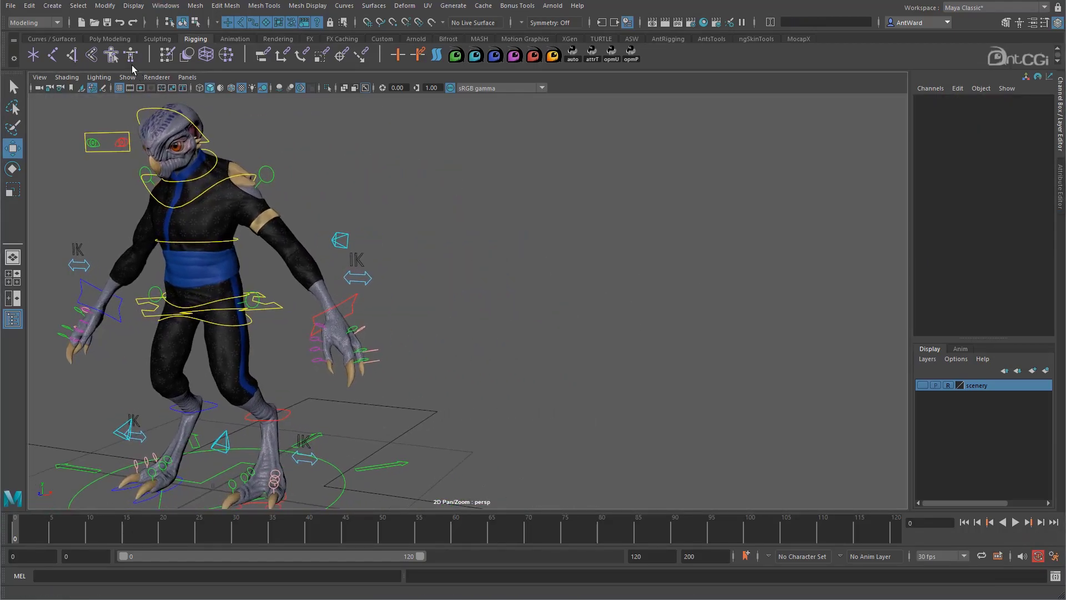
click(160, 7)
click(207, 146)
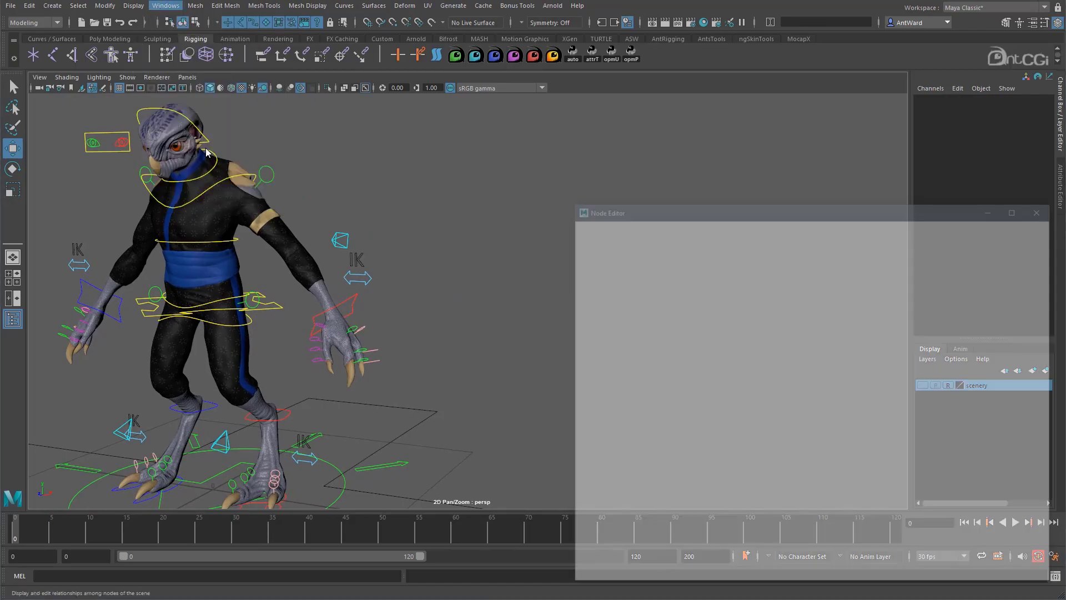
drag(567, 201, 503, 103)
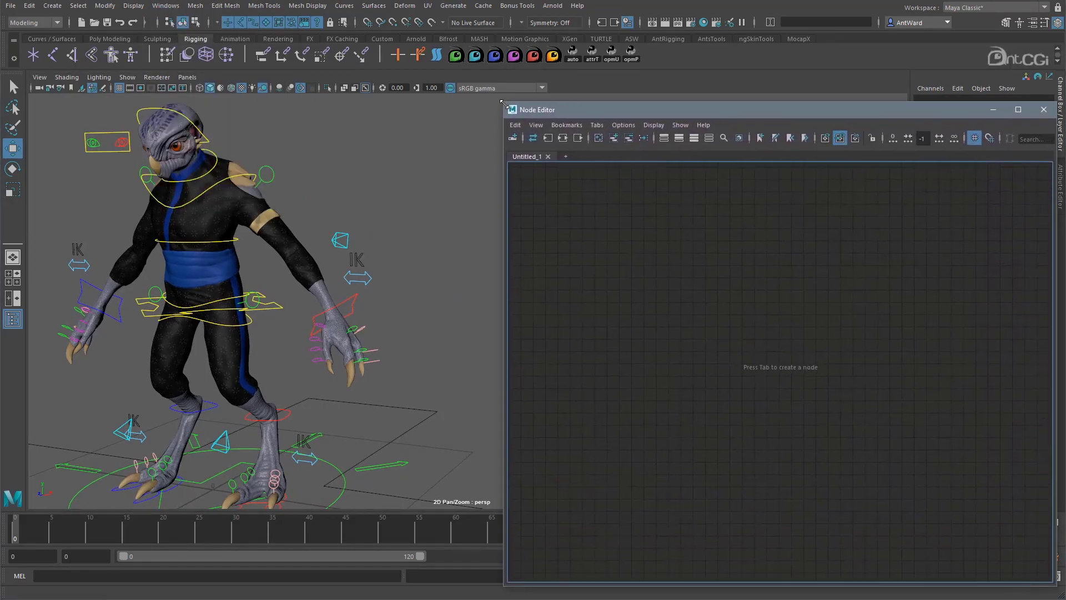
Add arm_pv_l_ctrl and arm_l_ik_ctrl to the Node Editor graph and set it to display no shapes
click(348, 239)
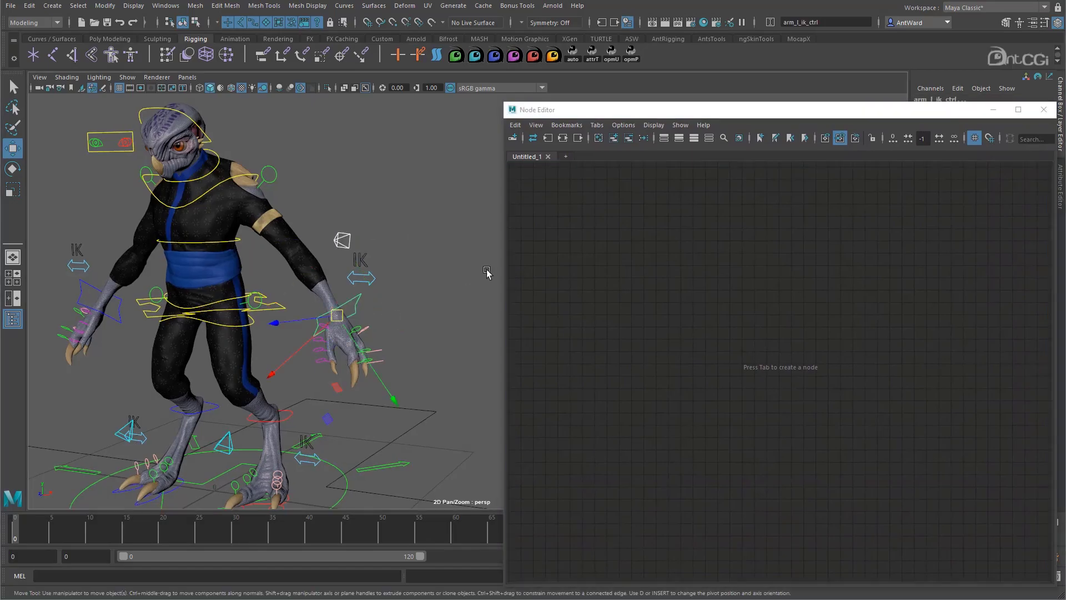
click(614, 138)
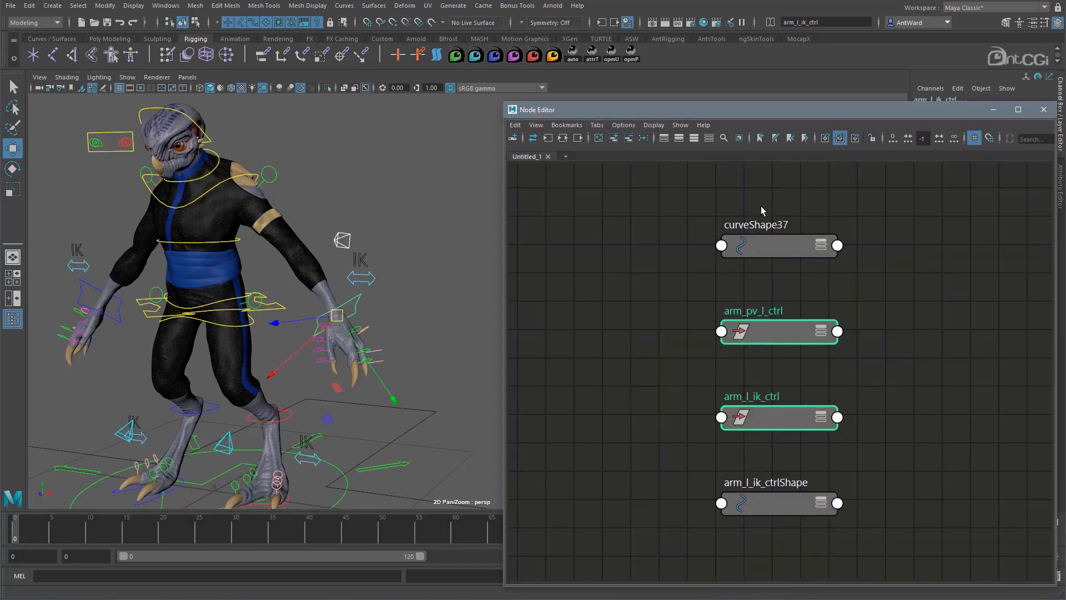
click(680, 127)
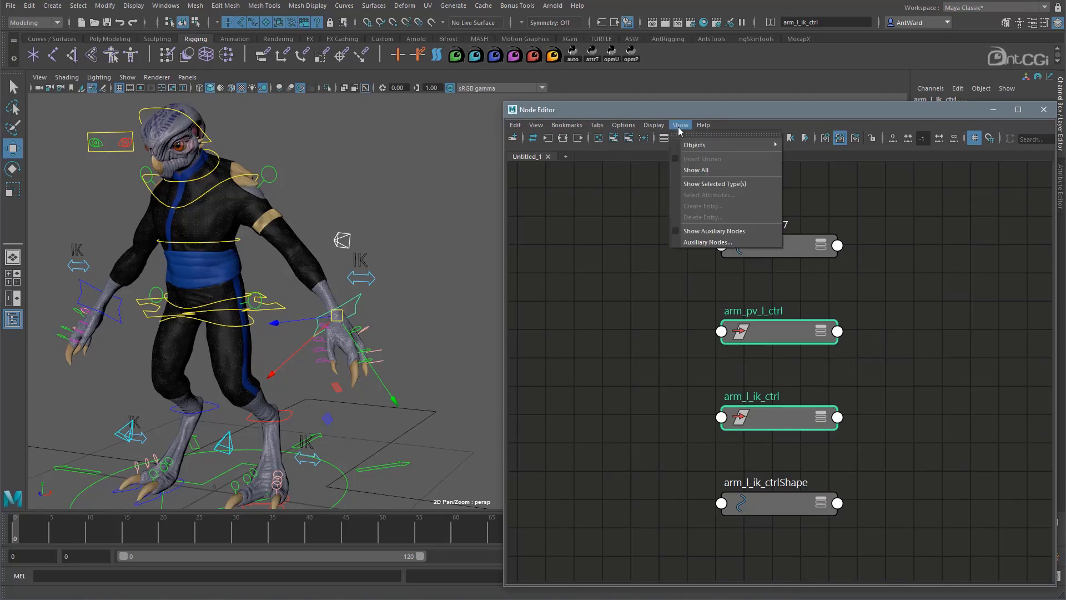
mouse_move(653, 125)
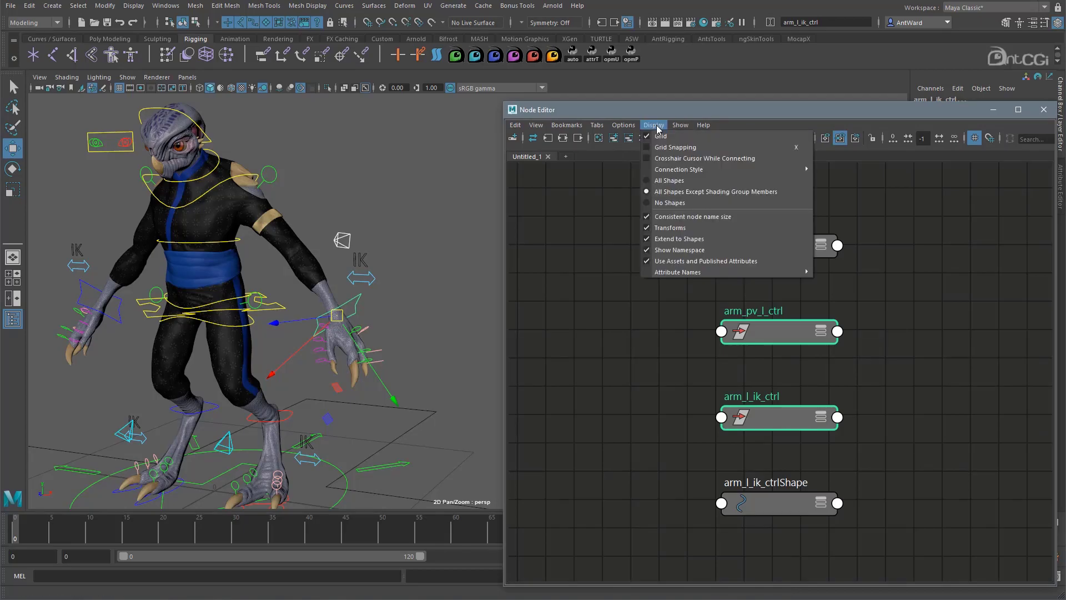
click(679, 203)
key(f)
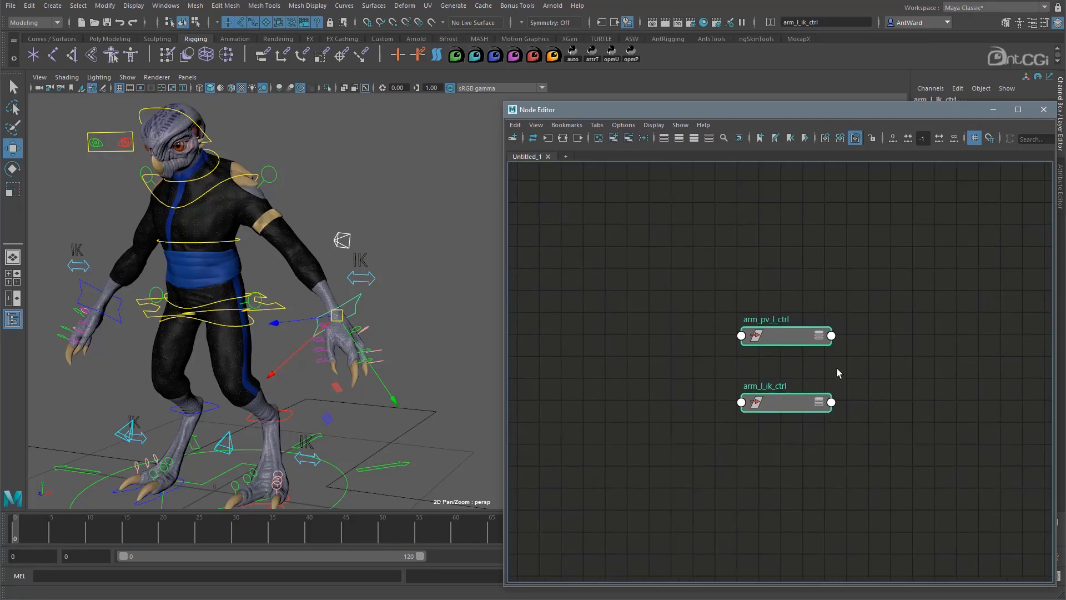
Spread the graph nodes apart, with arm_l_ik_ctrl on the input side and arm_pv_l_ctrl on the output side
drag(791, 400, 724, 273)
drag(784, 335, 943, 276)
drag(722, 272, 647, 272)
shift+click(931, 275)
key(f)
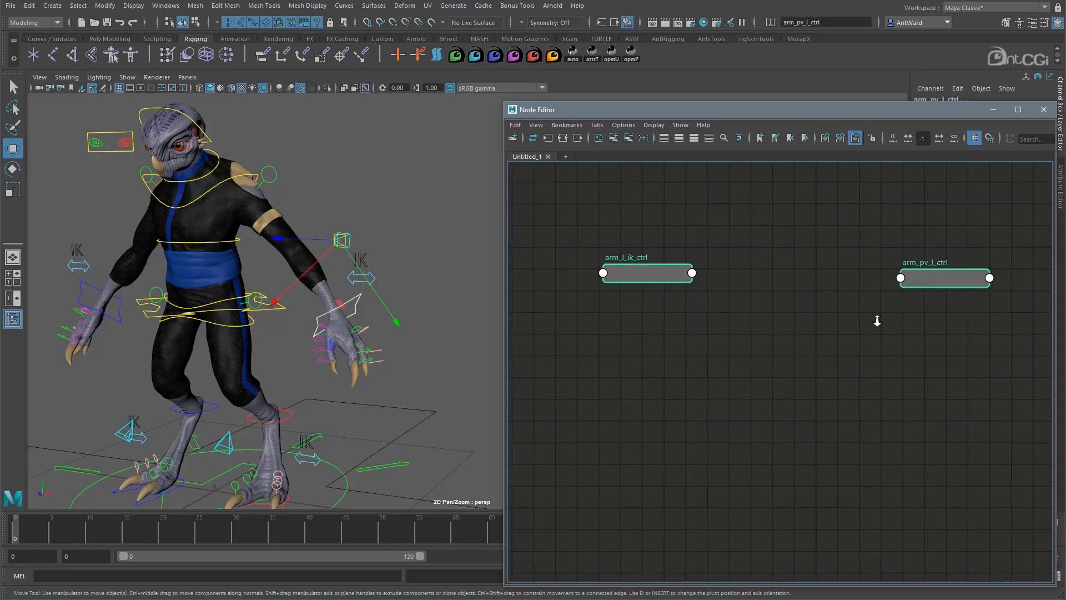
click(837, 355)
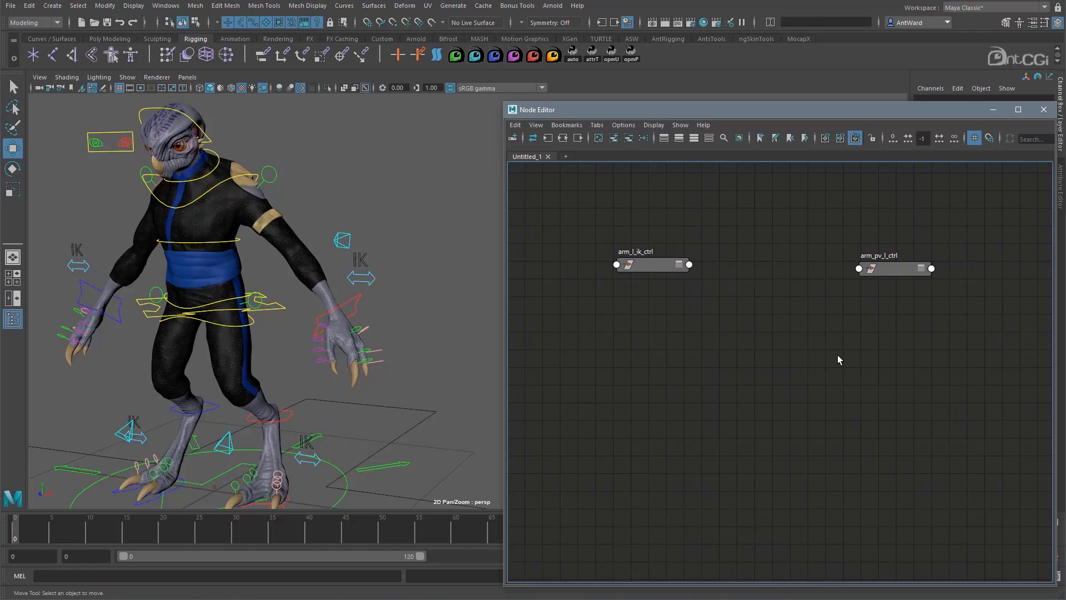
Create a blendMatrix node and place it between and slightly below the two control nodes
key(Tab)
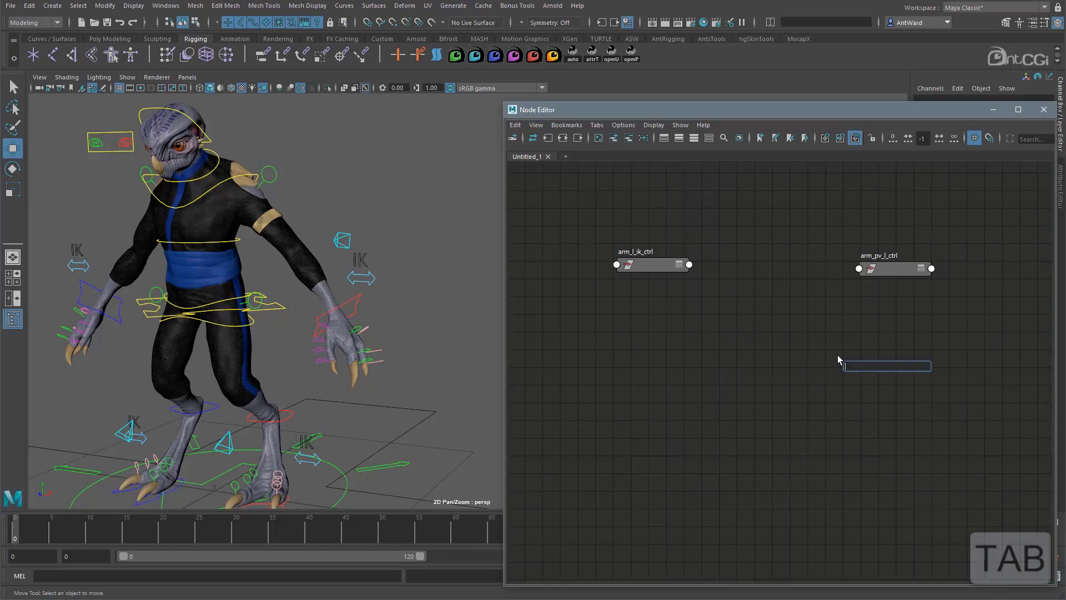
text(blend)
click(886, 412)
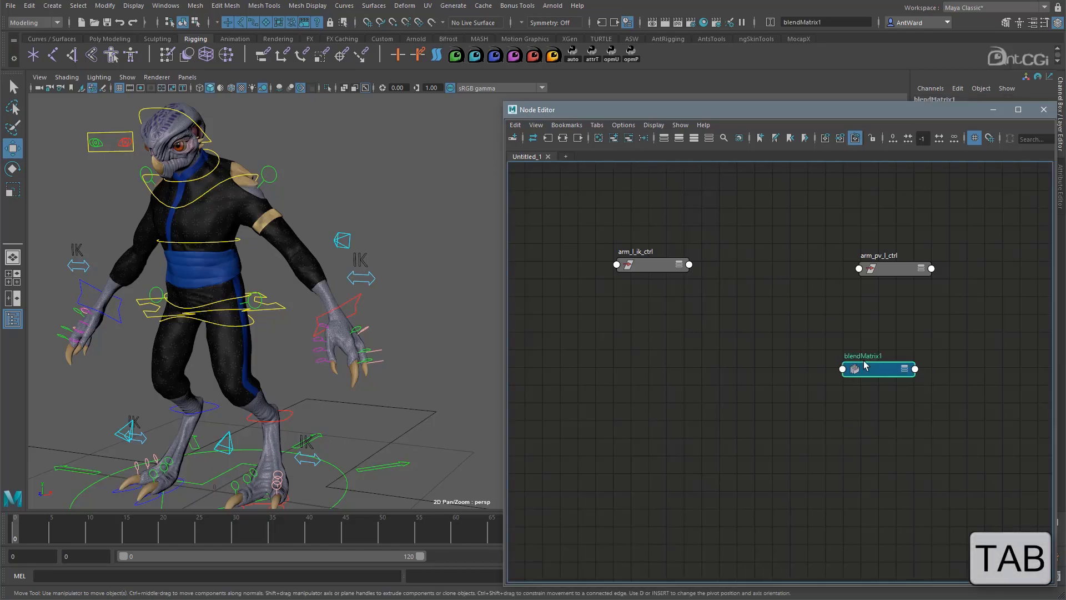
drag(875, 371, 771, 328)
Rename the blendMatrix node to arm_pv_l_space_blend, reusing the pole vector control's name, and expand its attribute display
double_click(878, 255)
key(ctrl+c)
double_click(760, 310)
key(ctrl+v)
text(_space_blend)
key(Return)
key(3)
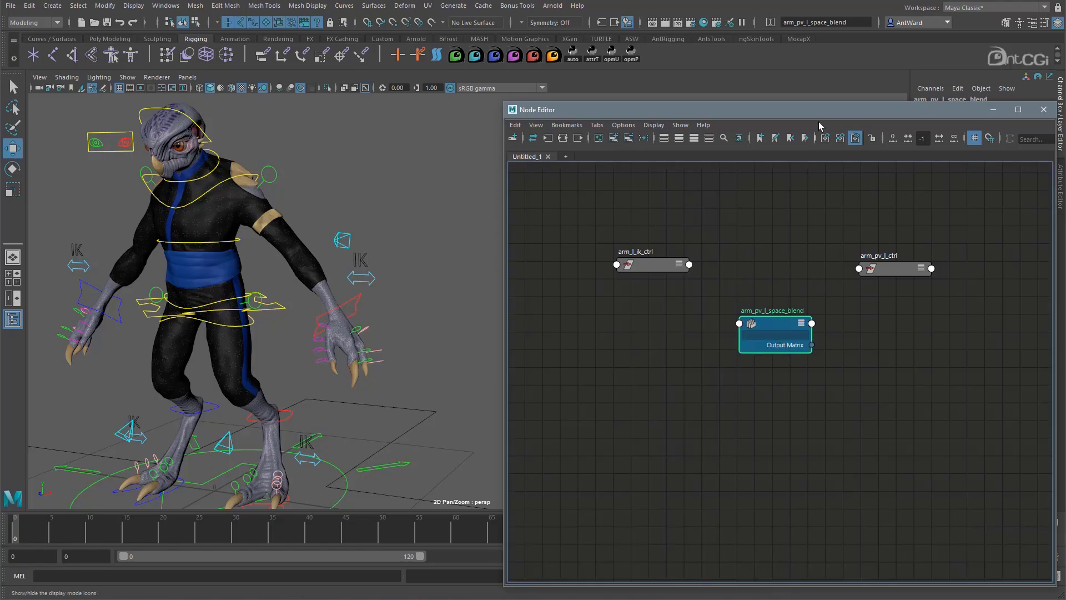
Show arm_pv_l_space_blend in the Attribute Editor beside a smaller Node Editor, with its Input Matrix and Target Matrix sections expanded
drag(819, 109, 641, 111)
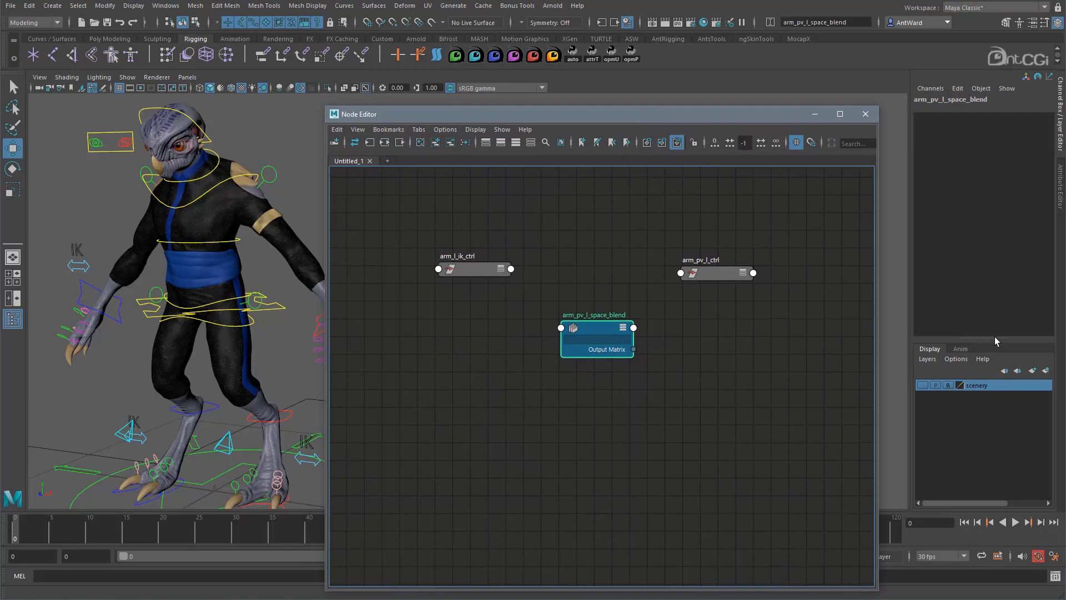
click(1059, 185)
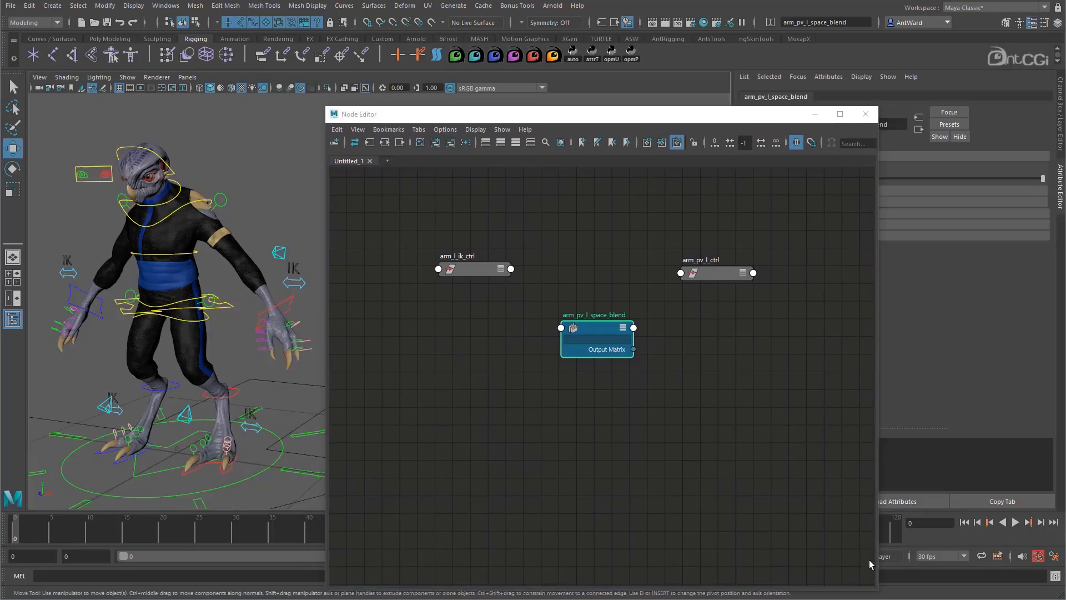
drag(879, 592, 765, 516)
alt+middle_drag(609, 300, 564, 297)
drag(637, 118, 578, 125)
click(779, 191)
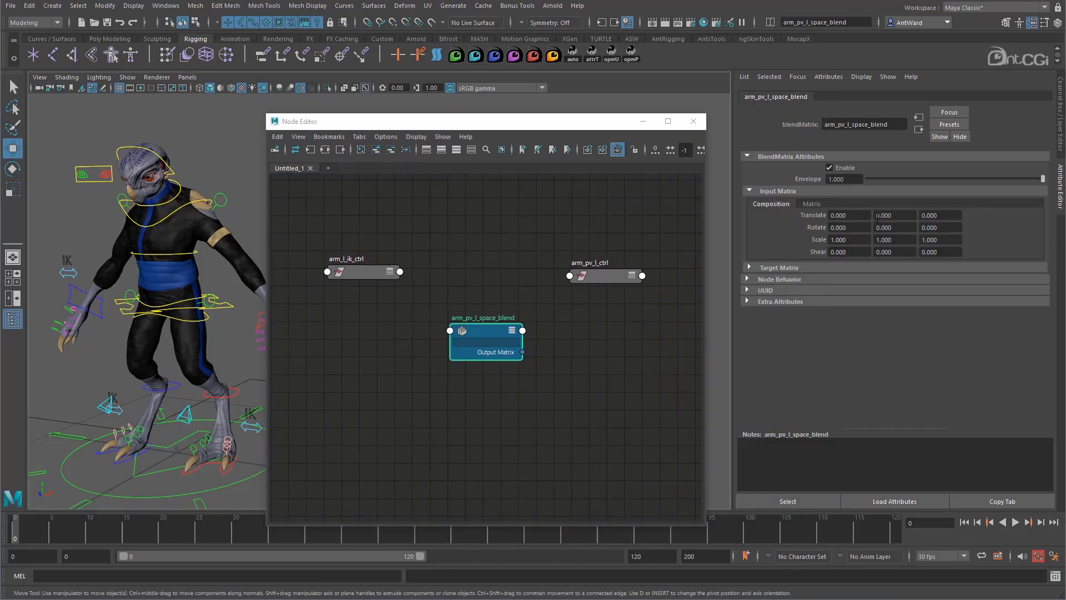
click(770, 268)
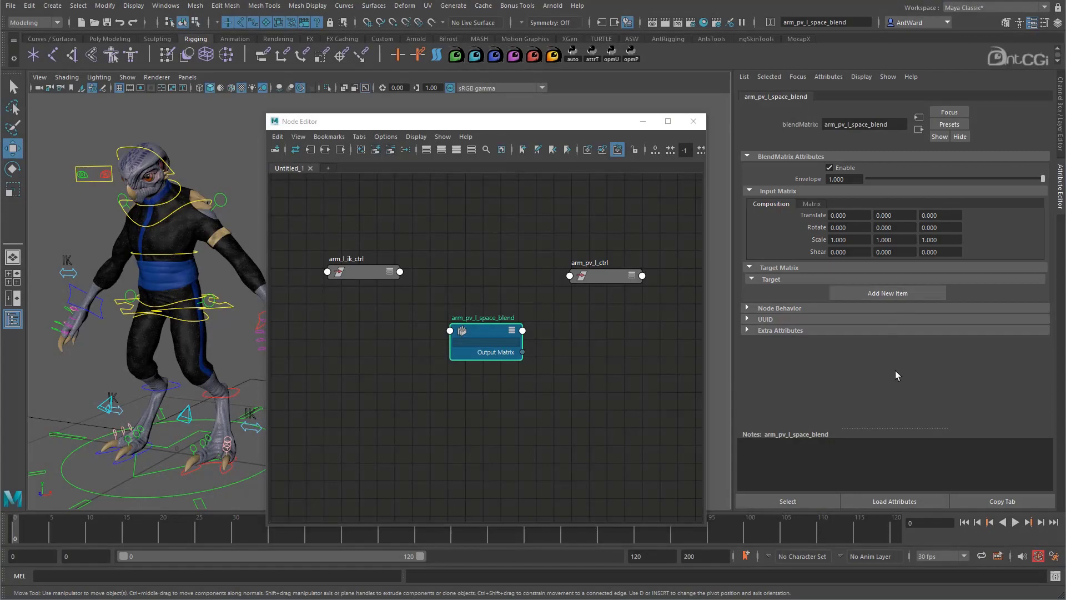
Open a floating copy of arm_pv_l_ctrl's attributes showing its Transform Offset Parent Matrix alongside the attributes of arm_pv_l_space_blend
click(613, 279)
click(770, 96)
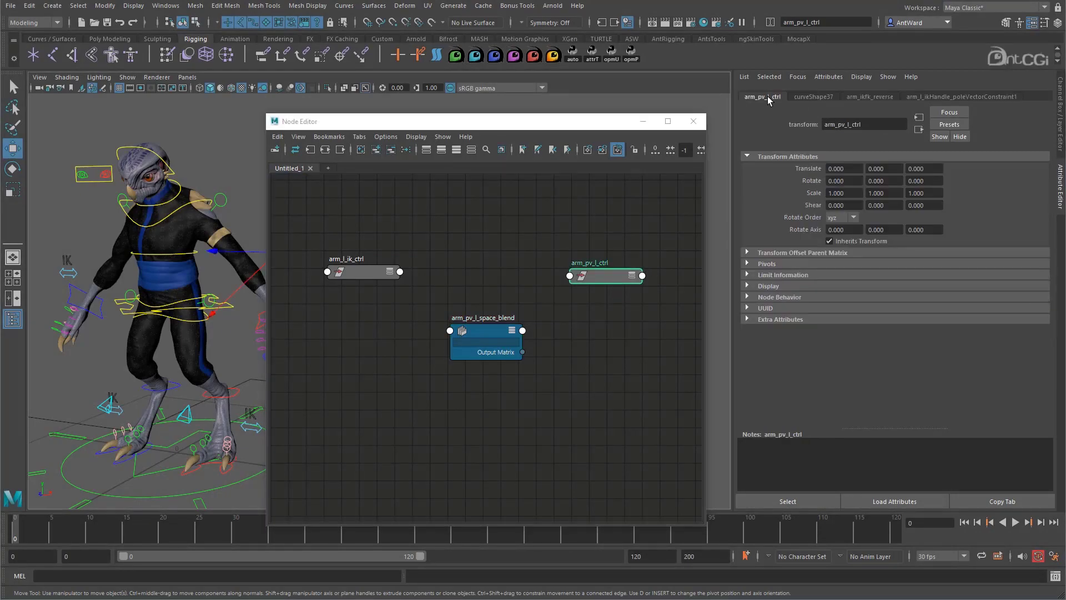
click(773, 253)
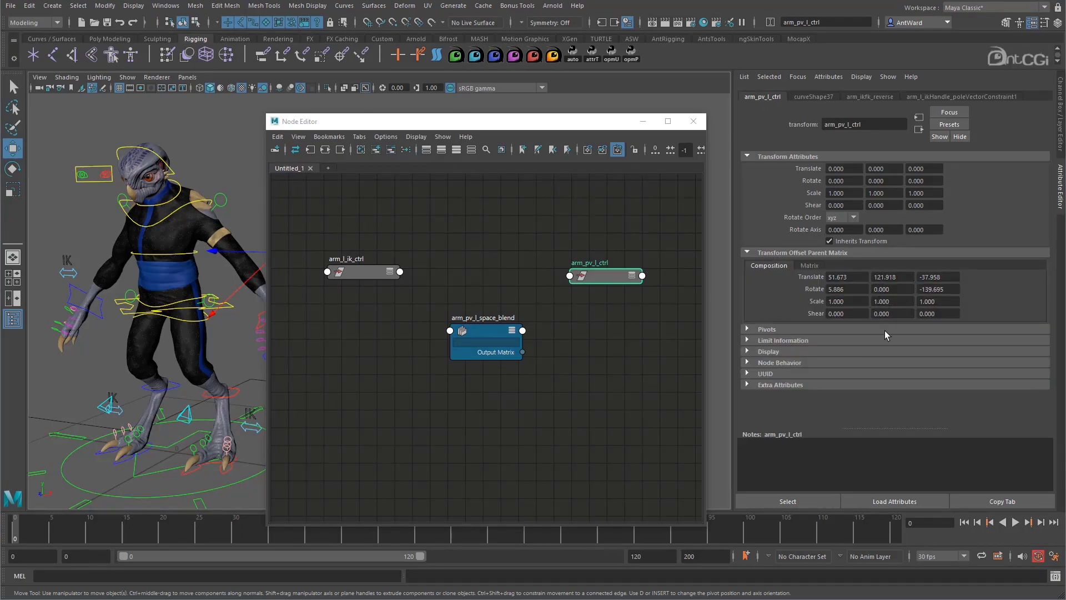
click(1009, 503)
drag(291, 198, 144, 156)
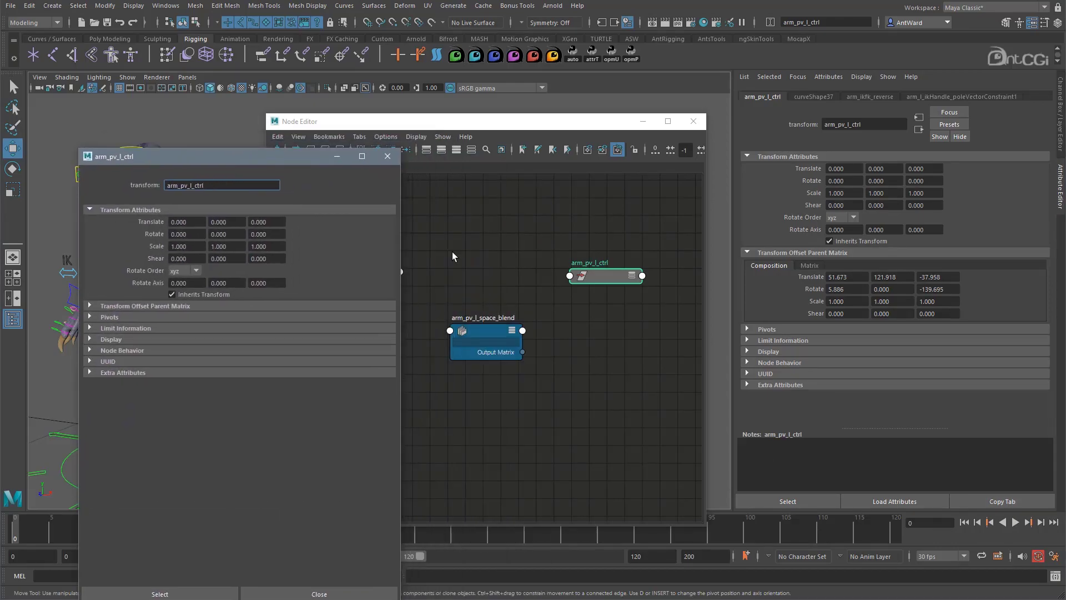
click(488, 331)
drag(230, 159, 548, 118)
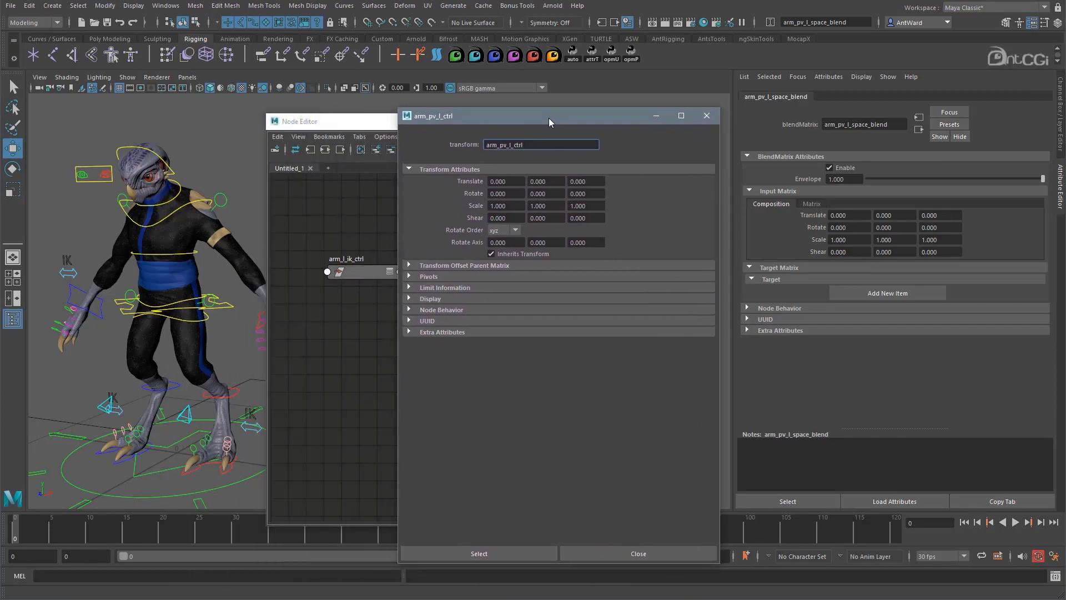
click(457, 265)
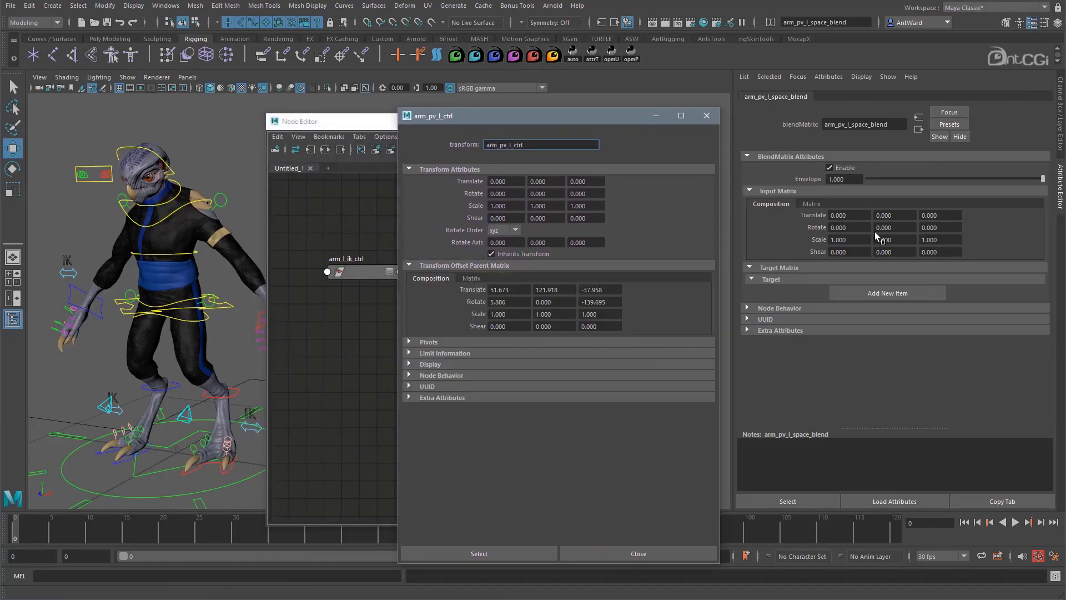
Copy the offset parent matrix translation 51.673, 121.918, -37.958 into the Input Matrix of arm_pv_l_space_blend
drag(517, 291, 484, 291)
key(ctrl+c)
drag(858, 215, 826, 216)
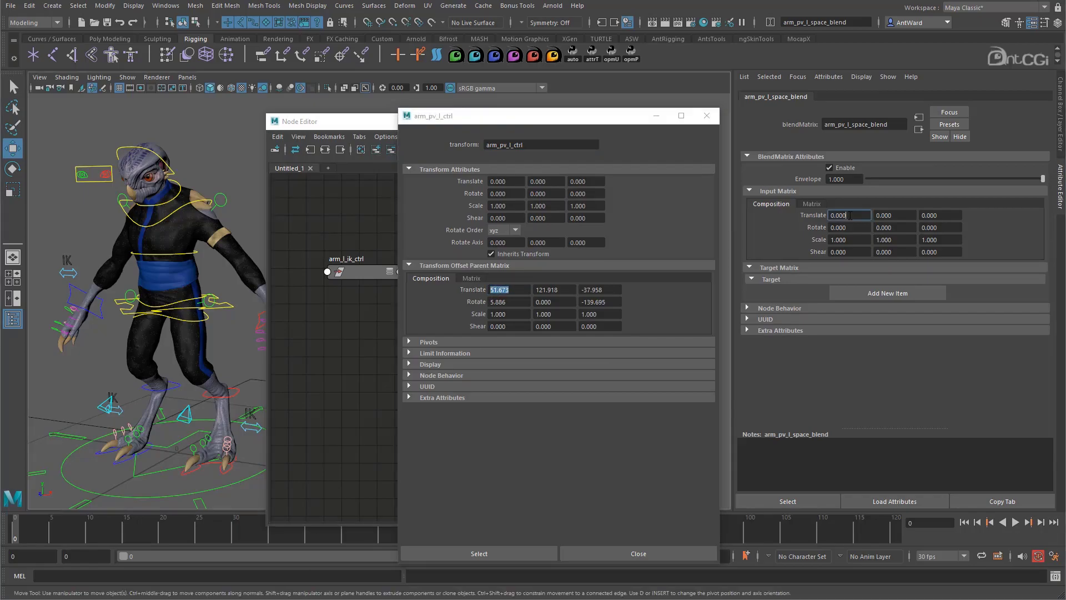
key(ctrl+v)
drag(567, 289, 532, 290)
key(ctrl+c)
drag(904, 215, 872, 215)
key(ctrl+v)
drag(610, 289, 580, 289)
key(ctrl+c)
drag(950, 215, 919, 216)
key(ctrl+v)
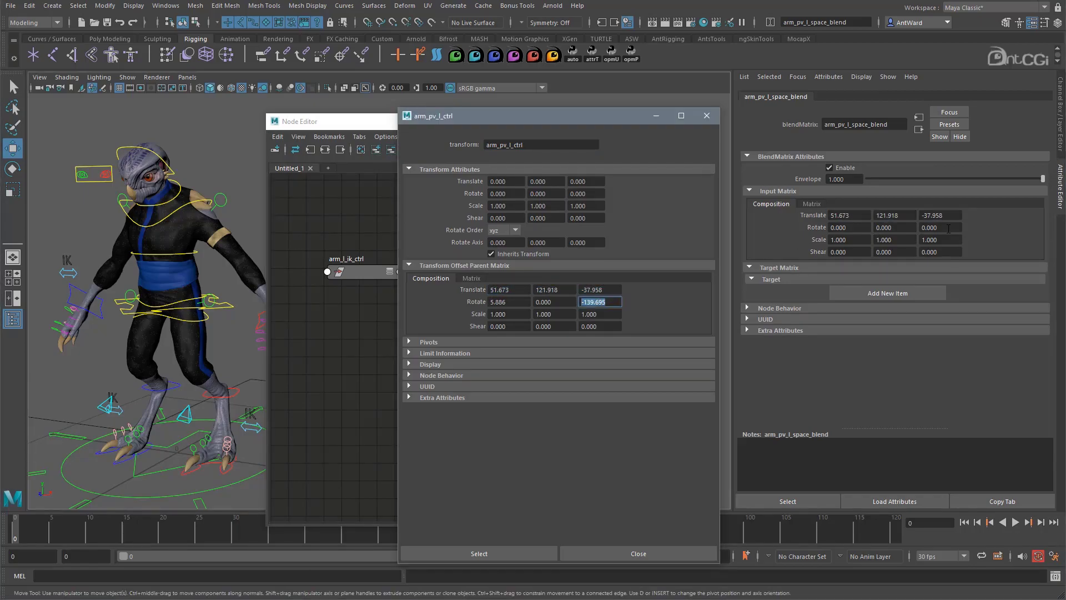
Copy the offset rotation 5.886, 0.000, -139.695 into the Input Matrix, add a new target item, and close the floating attributes window
drag(519, 302, 488, 302)
key(ctrl+c)
drag(858, 227, 827, 228)
key(ctrl+v)
key(Return)
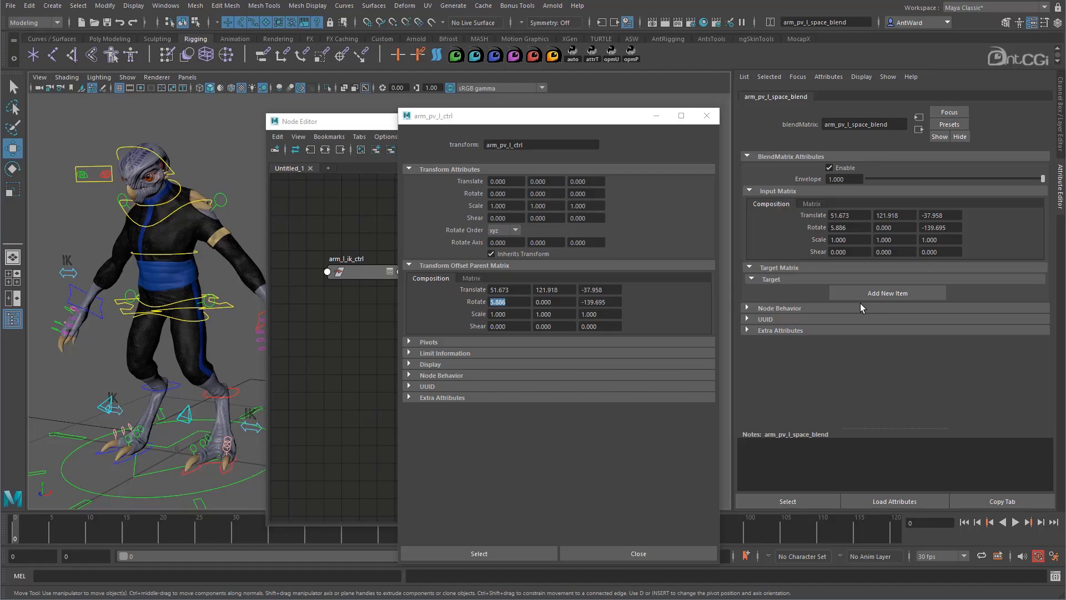
click(887, 294)
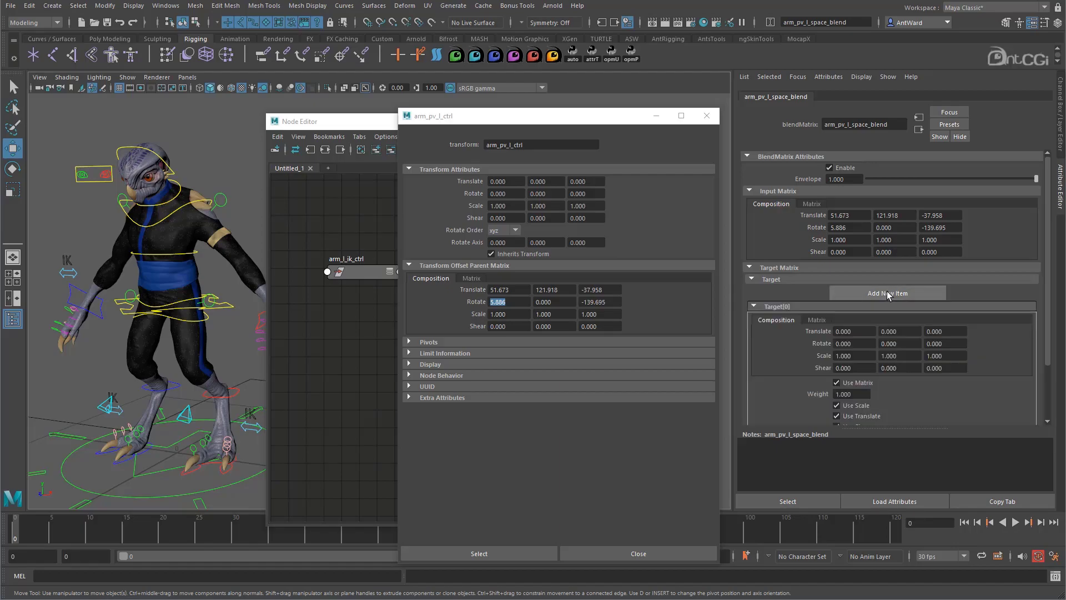
click(708, 117)
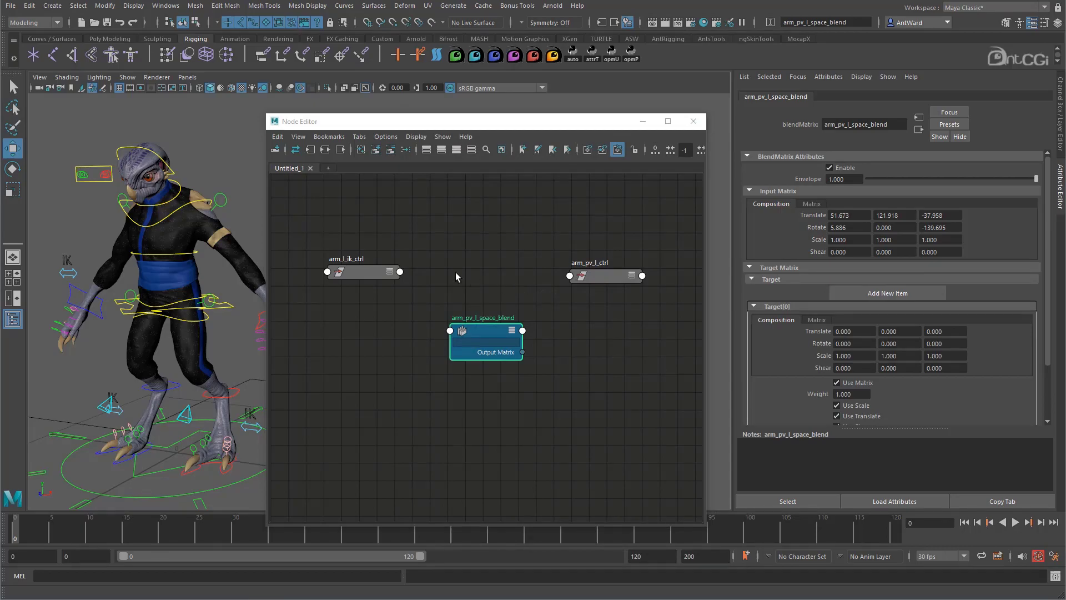
Move the arm_l_ik_ctrl node up and to the left in the node graph and expand its full attribute list
drag(365, 275, 342, 230)
key(3)
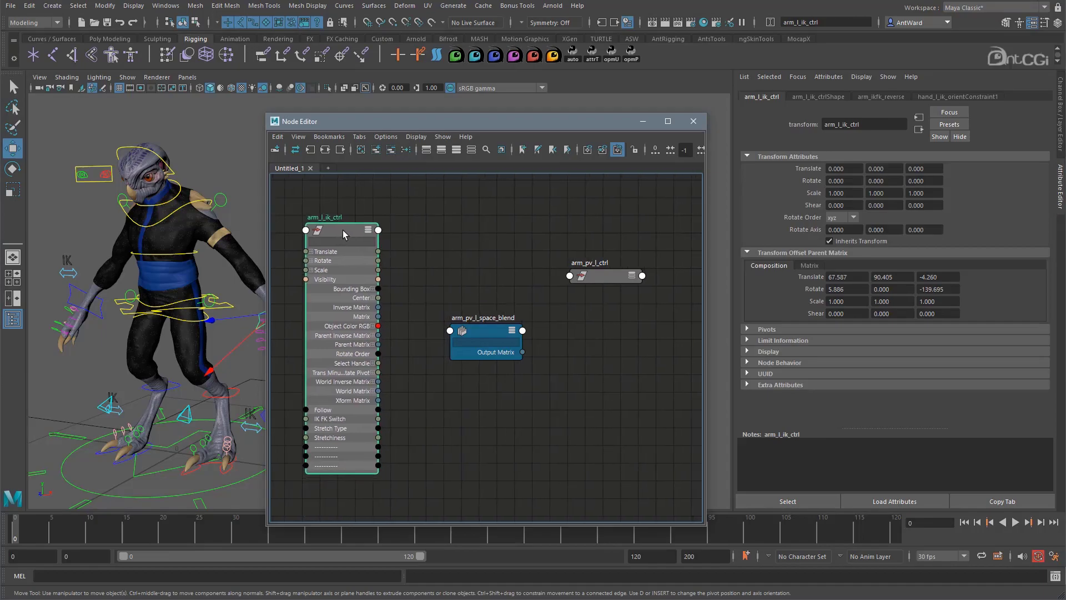
drag(342, 230, 341, 226)
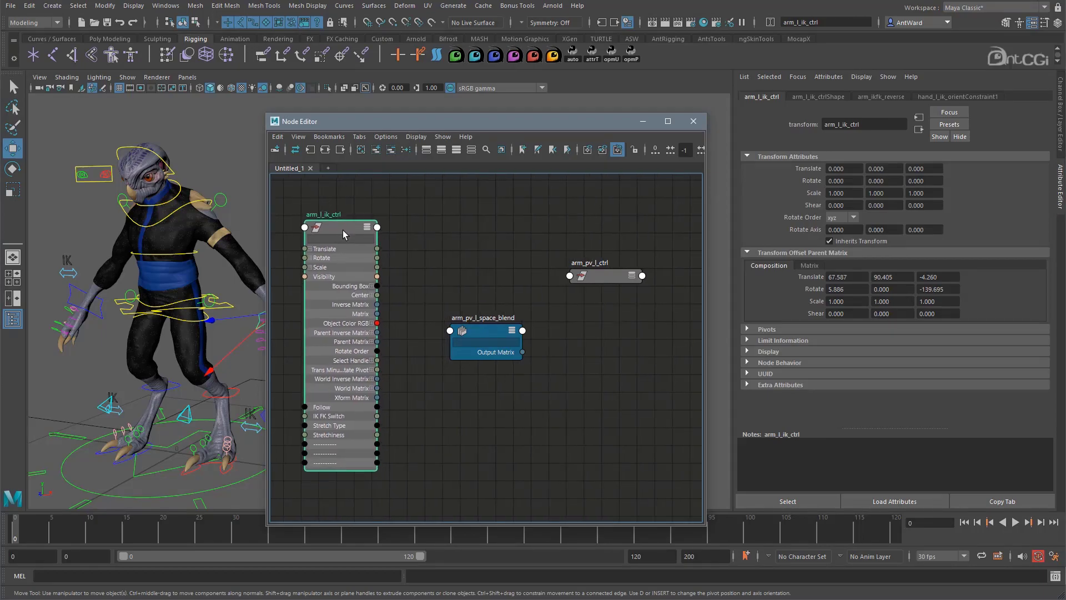
Connect World Matrix[0] of arm_l_ik_ctrl to target[0].targetMatrix of arm_pv_l_space_blend
click(371, 387)
drag(377, 397, 456, 335)
click(473, 336)
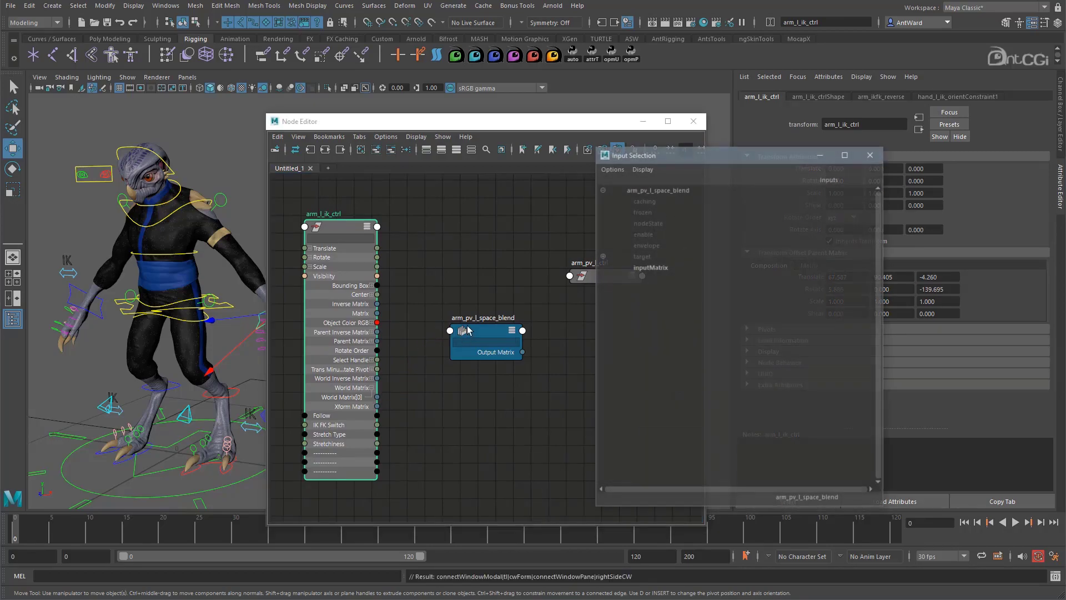
click(603, 257)
click(603, 267)
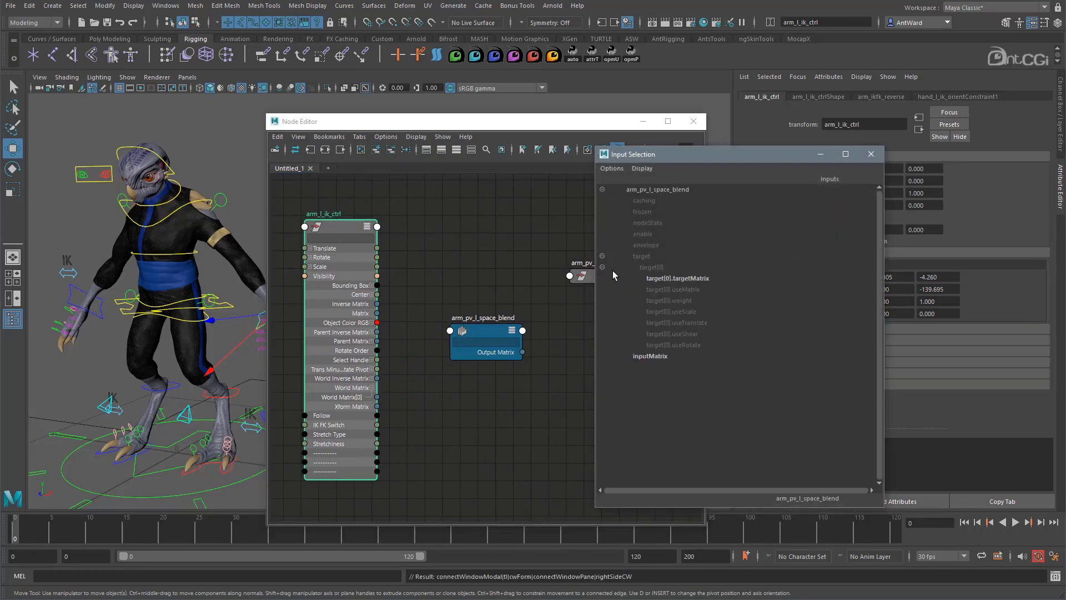
click(703, 278)
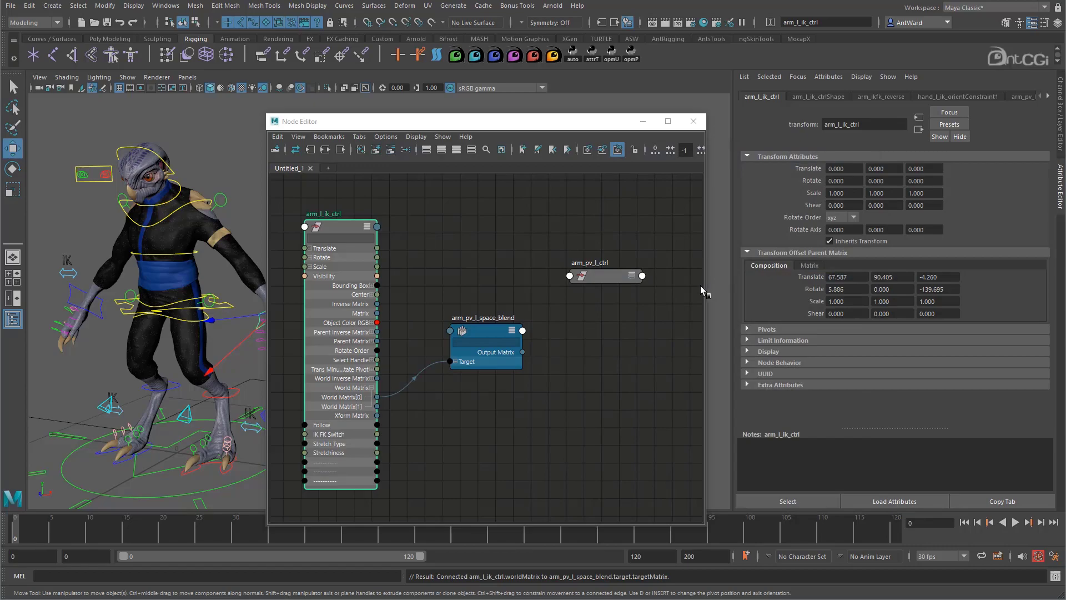
Connect the Output Matrix of arm_pv_l_space_blend to the offsetParentMatrix of arm_pv_l_ctrl
click(490, 336)
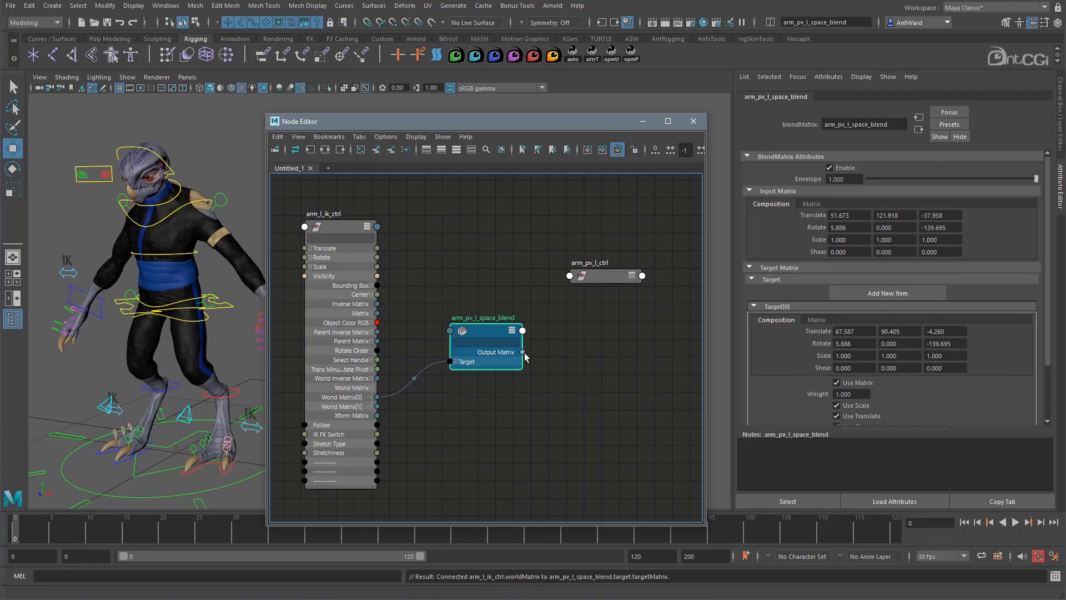
drag(524, 351, 583, 276)
click(594, 281)
scroll(668, 298, down, 10)
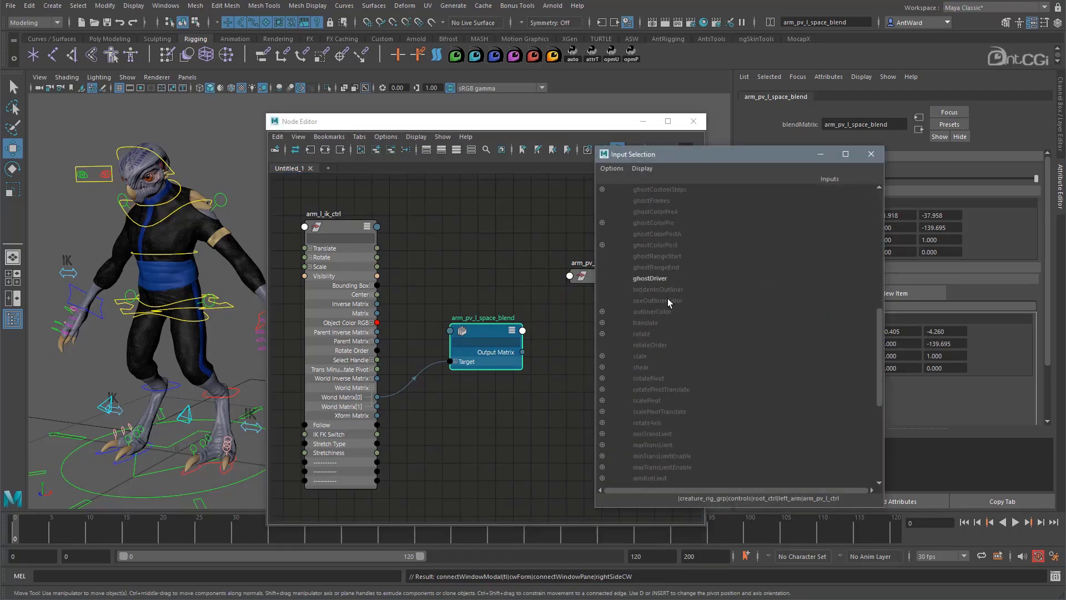
click(655, 390)
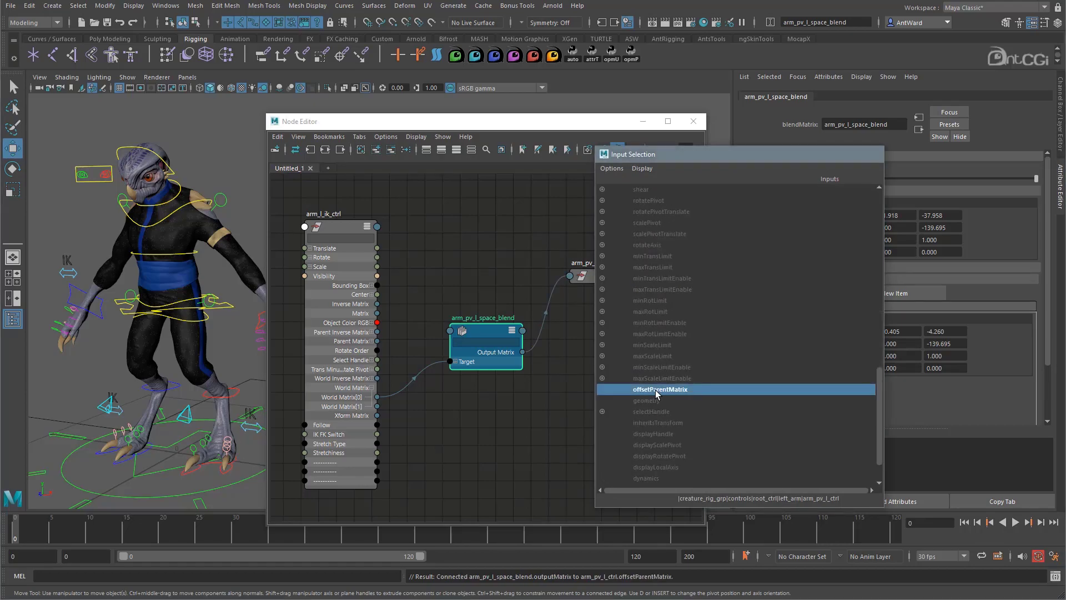
Minimize the Node Editor, show the attributes of arm_pv_l_space_blend, and set its Envelope to 0
click(1061, 131)
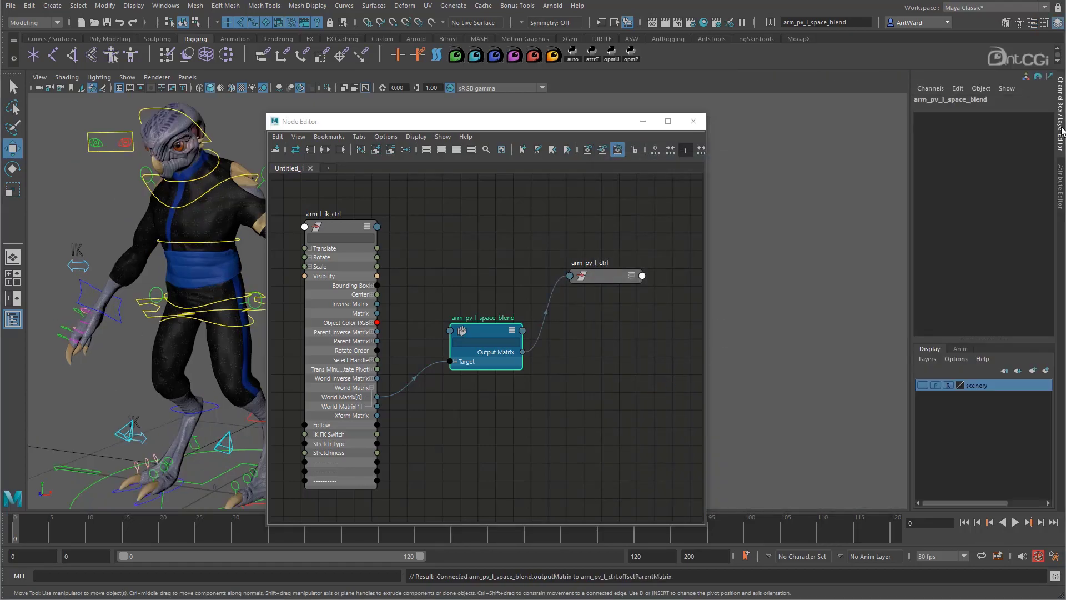
drag(511, 125, 831, 112)
alt+middle_drag(409, 305, 371, 305)
click(792, 317)
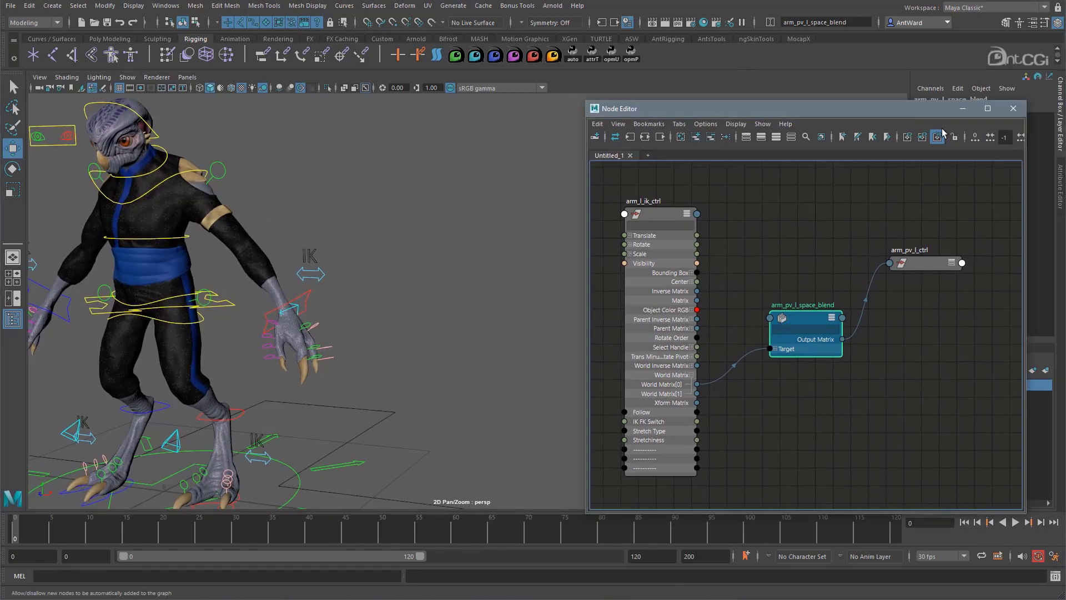
drag(901, 110, 744, 111)
click(1062, 177)
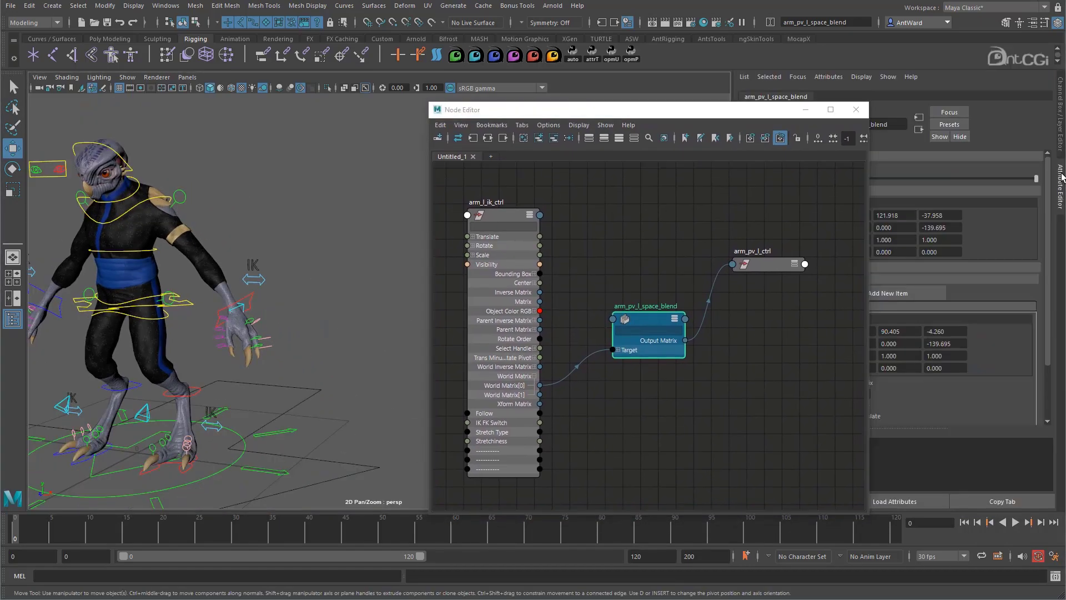
click(806, 109)
alt+middle_drag(235, 286, 398, 303)
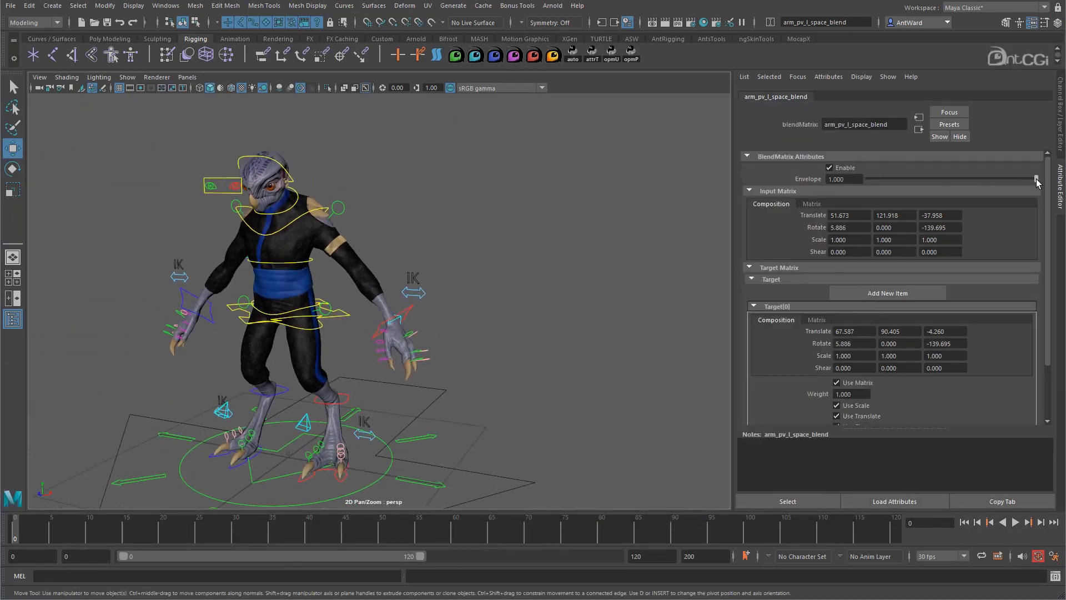
drag(1036, 183, 847, 180)
Raise the left hand IK control to test the pole vector's world space, and reselect arm_pv_l_space_blend beside the arm view
click(410, 312)
drag(410, 312, 407, 227)
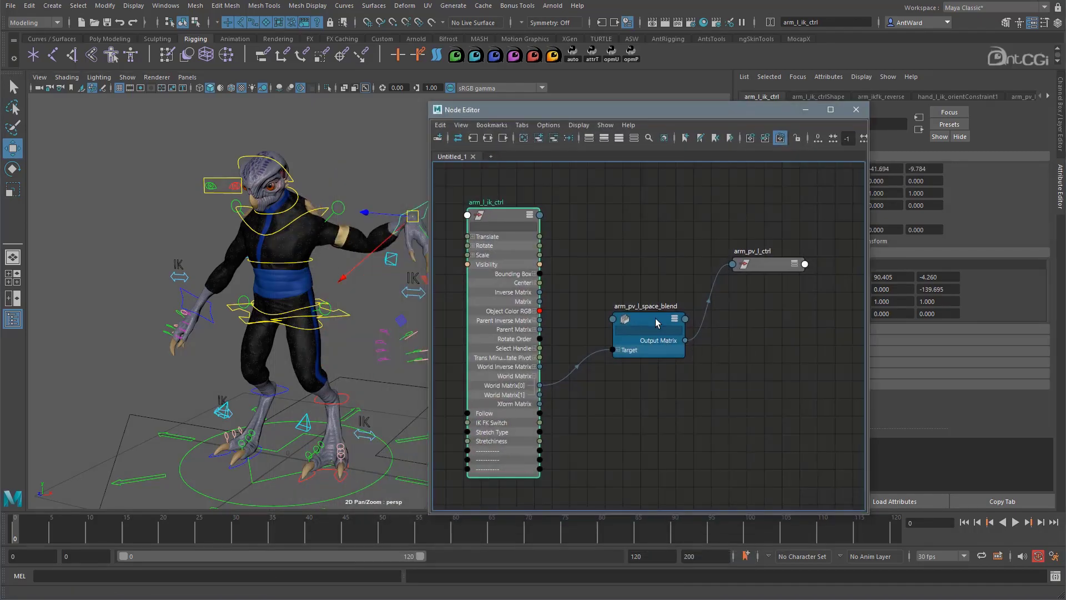
click(655, 318)
drag(760, 109, 371, 111)
alt+middle_drag(556, 263, 756, 260)
alt+drag(711, 277, 609, 309)
alt+middle_drag(575, 308, 638, 315)
alt+right_drag(638, 315, 607, 311)
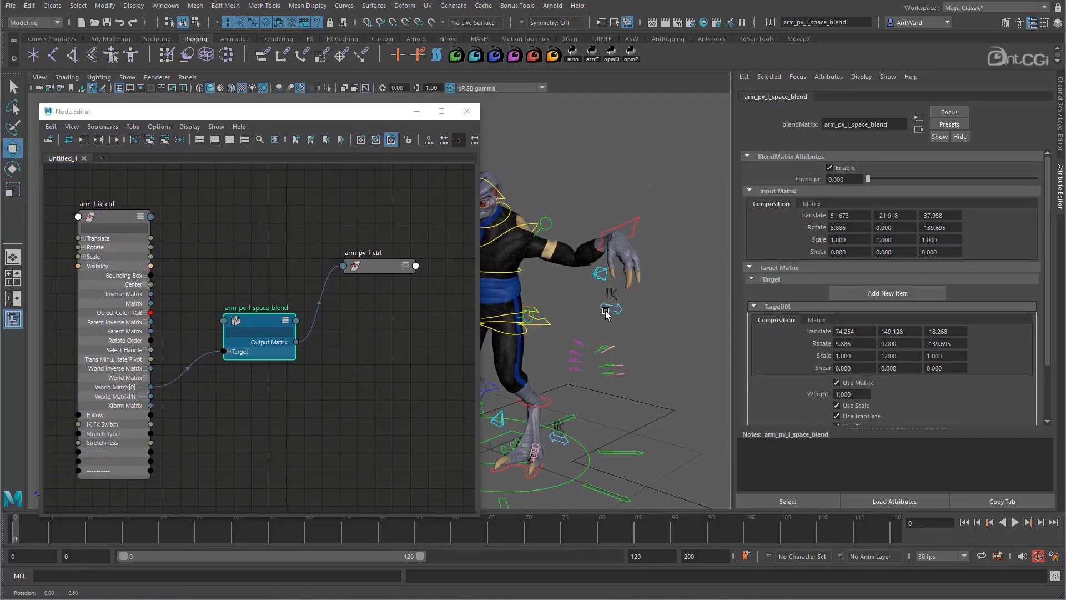
Set the Envelope of arm_pv_l_space_blend to 1 and move arm_l_ik_ctrl to test the hand space
drag(869, 180, 1037, 181)
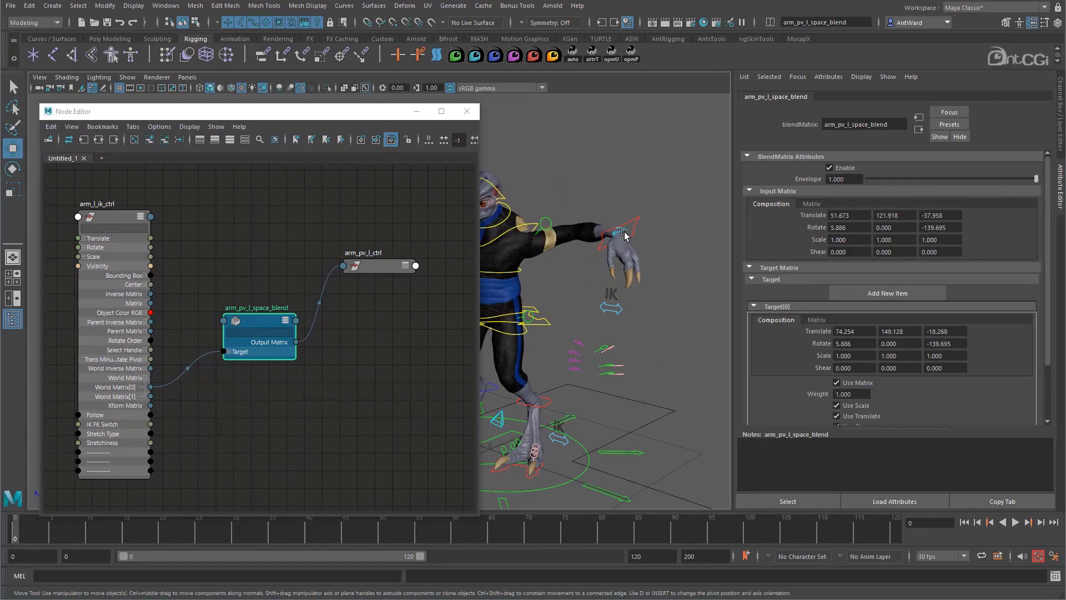
click(635, 227)
drag(614, 238, 584, 260)
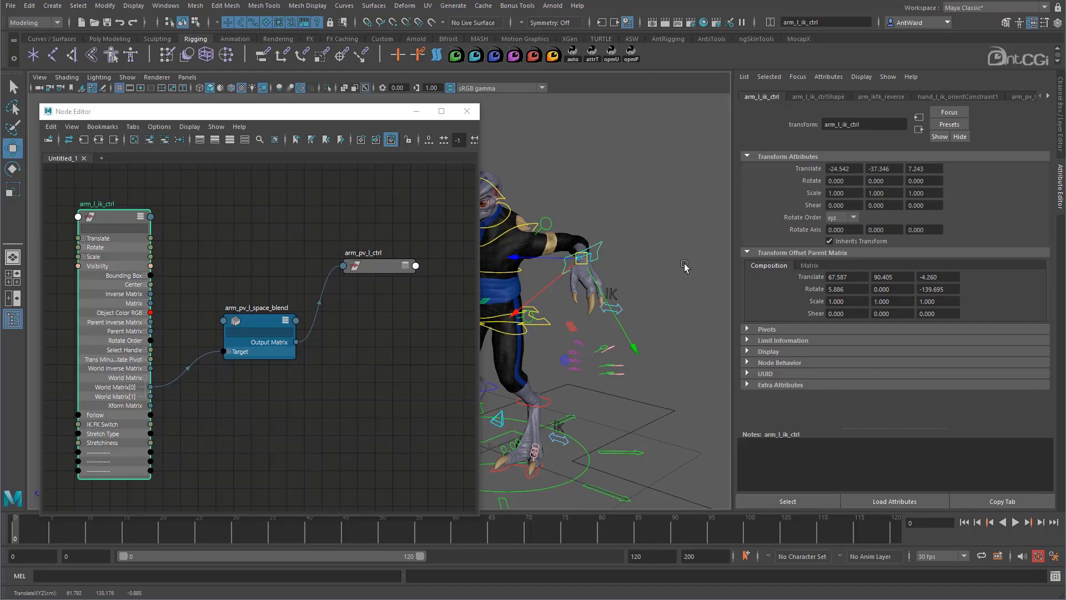
Undo the test moves of arm_l_ik_ctrl and the Envelope change to 1
key(ctrl+z)
key(ctrl+z)
key(ctrl+z)
key(ctrl+z)
key(ctrl+z)
key(ctrl+z)
Clear the selection, create a locator, and rename it arm_l_ik_swappos
alt+drag(608, 328, 593, 327)
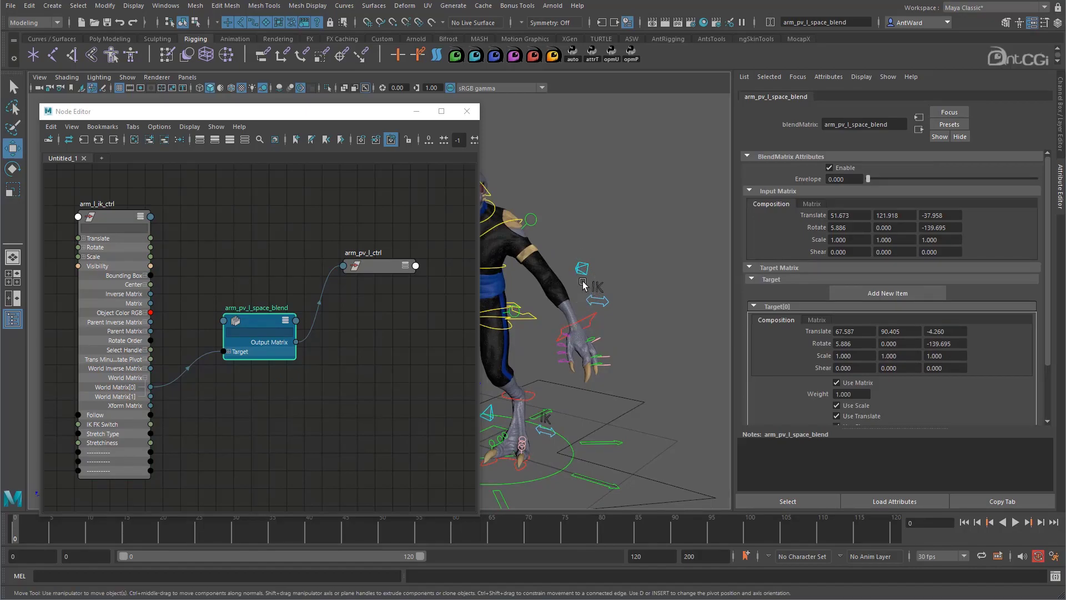
alt+drag(598, 279, 637, 207)
click(637, 207)
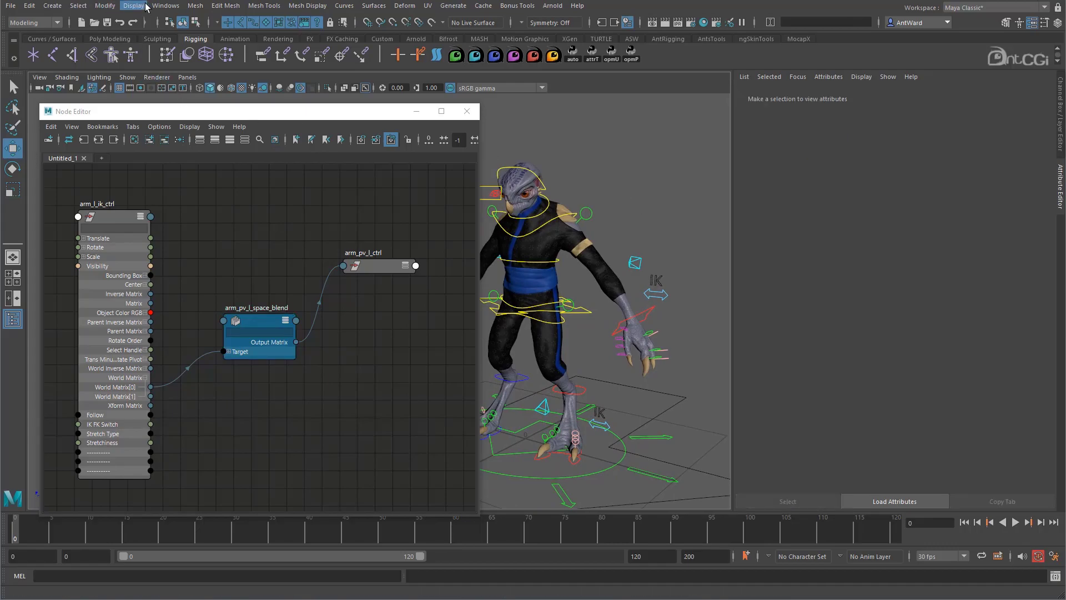
click(52, 7)
mouse_move(112, 260)
click(71, 181)
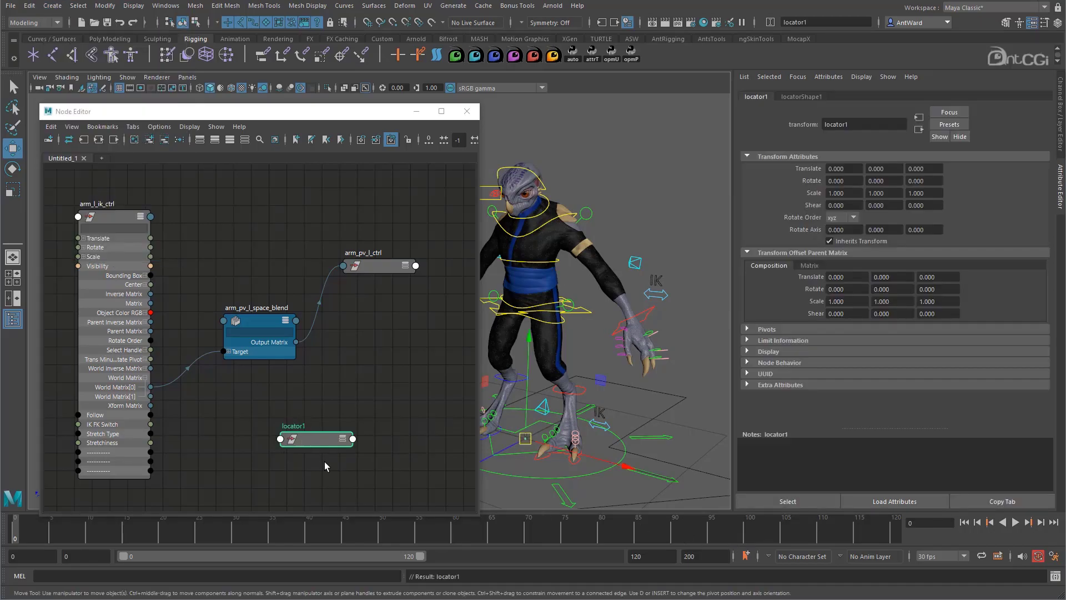
double_click(303, 425)
text(arm_l_ik_swappos)
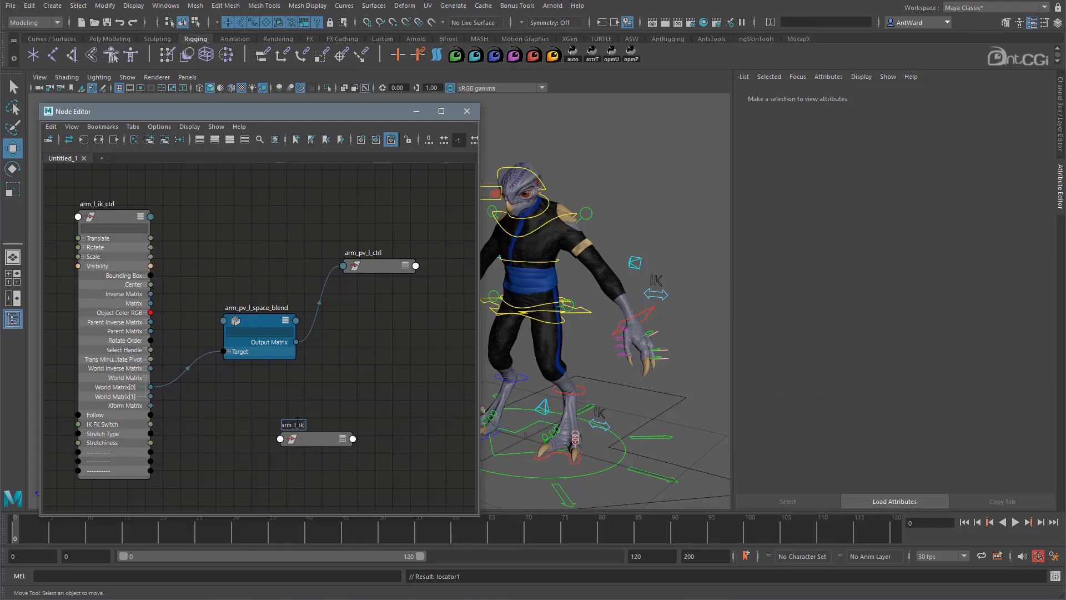
key(Return)
Match all transforms of the arm_l_ik_swappos locator to arm_pv_l_ctrl
click(575, 266)
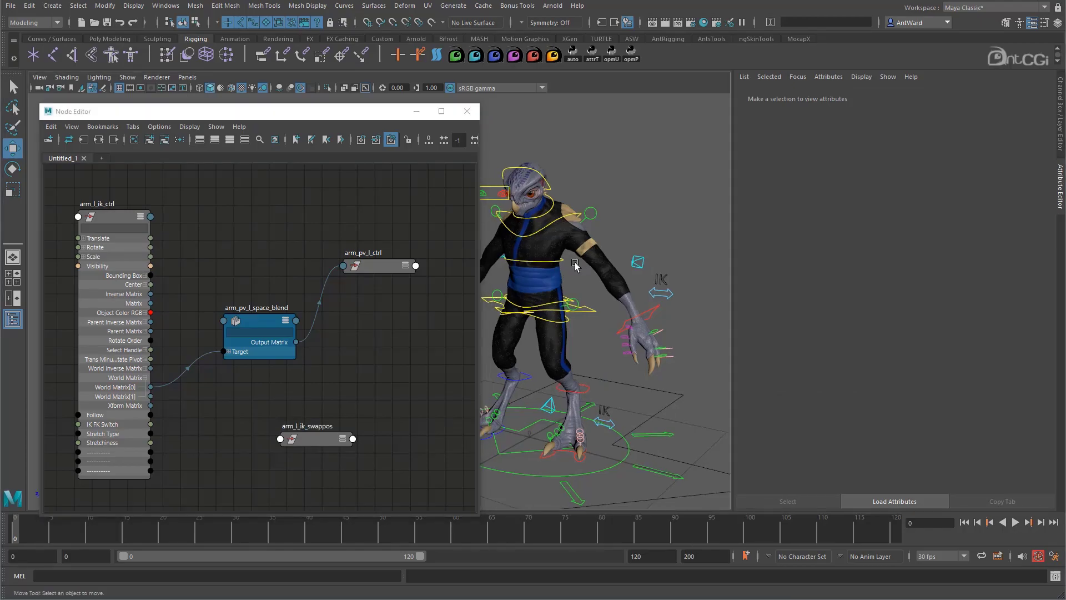
click(311, 438)
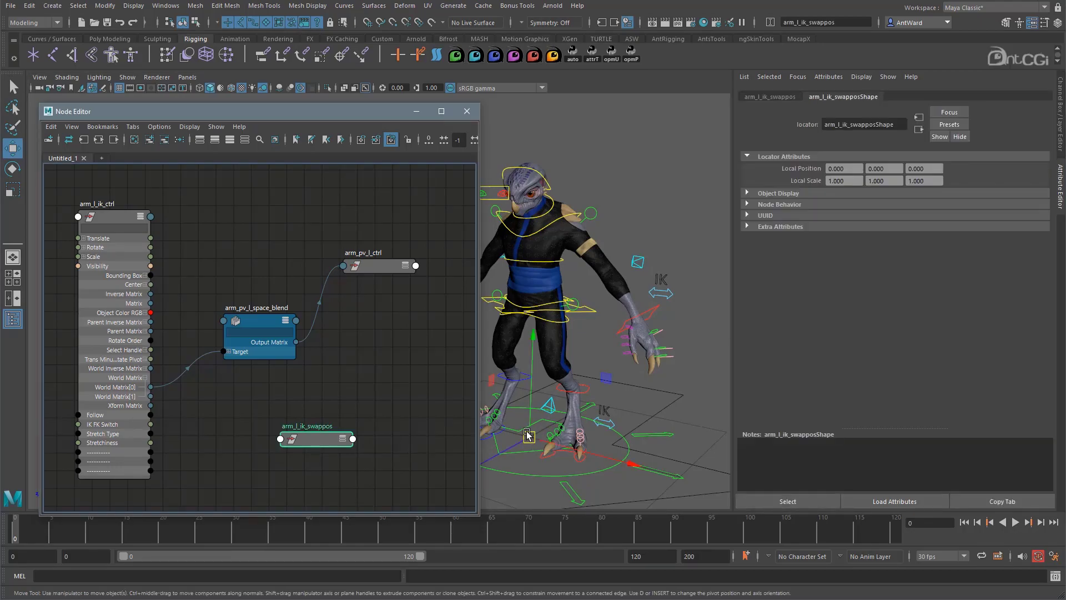
click(638, 261)
click(105, 9)
mouse_move(125, 69)
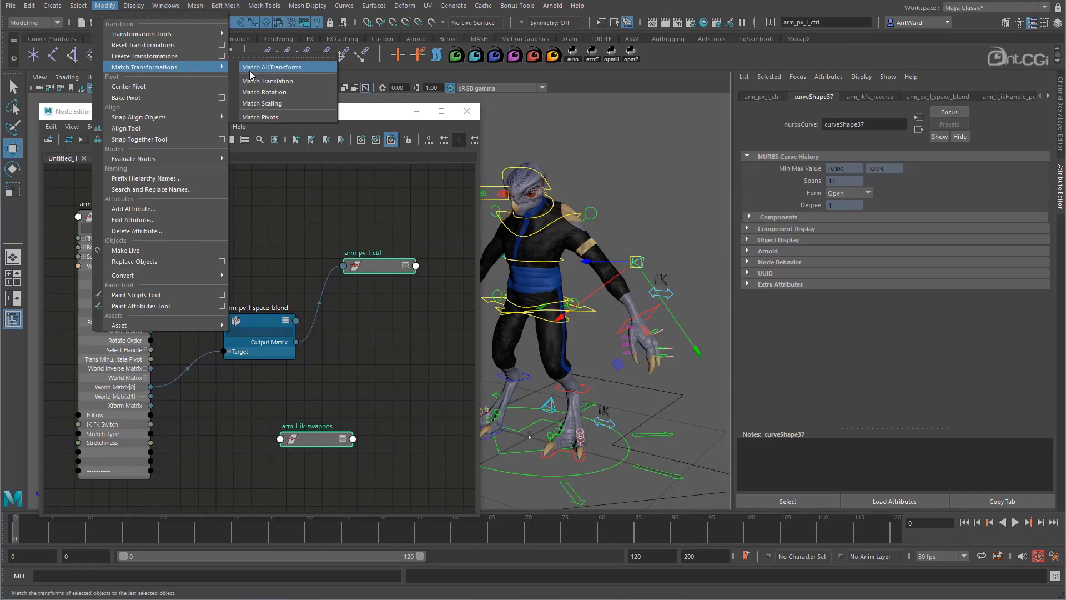
click(249, 71)
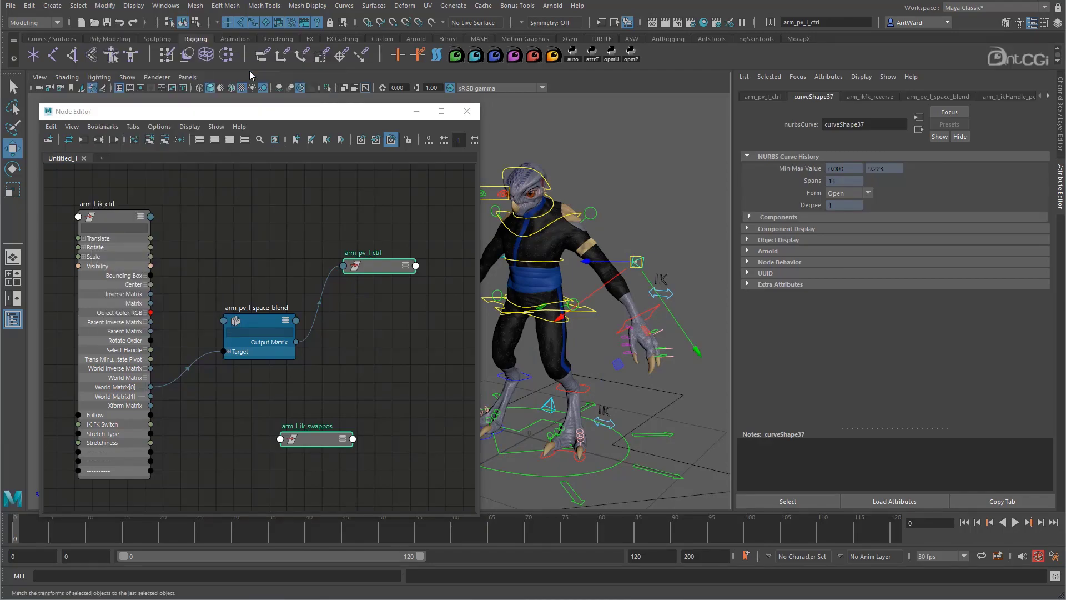
Parent the arm_l_ik_swappos locator under arm_l_ik_ctrl
click(652, 214)
alt+middle_drag(628, 328, 559, 329)
alt+right_drag(559, 329, 694, 325)
alt+middle_drag(694, 326, 597, 328)
alt+right_drag(597, 327, 660, 322)
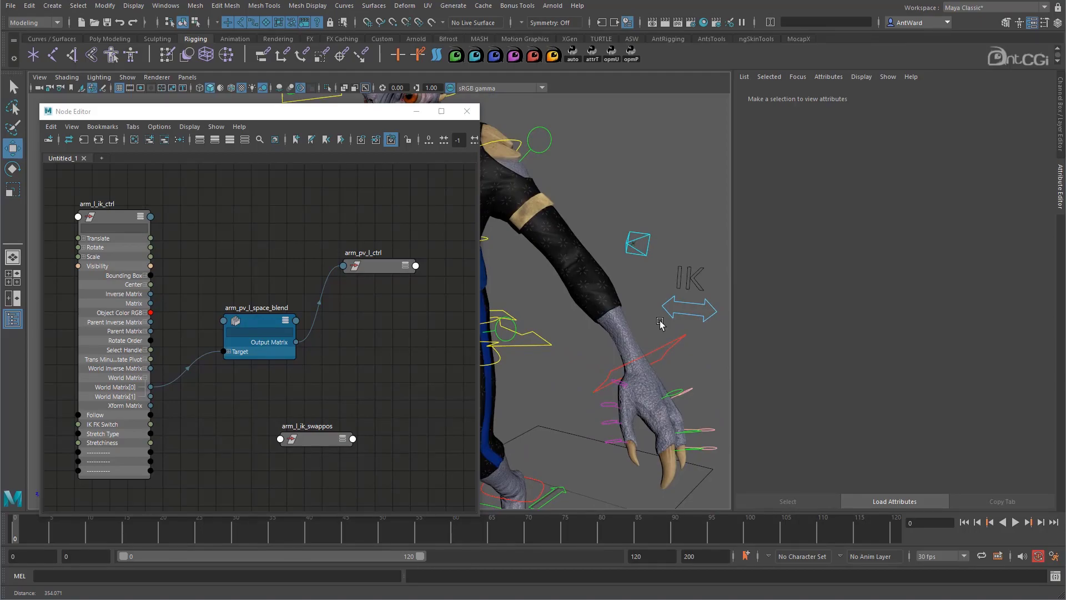
click(638, 243)
alt+drag(638, 243, 613, 237)
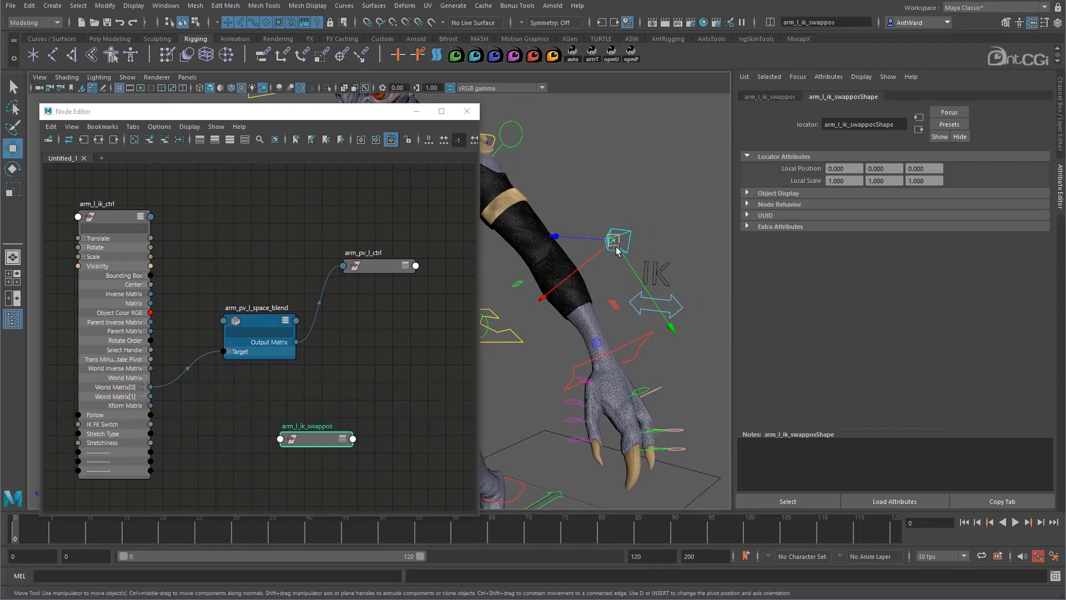
shift+click(645, 340)
key(p)
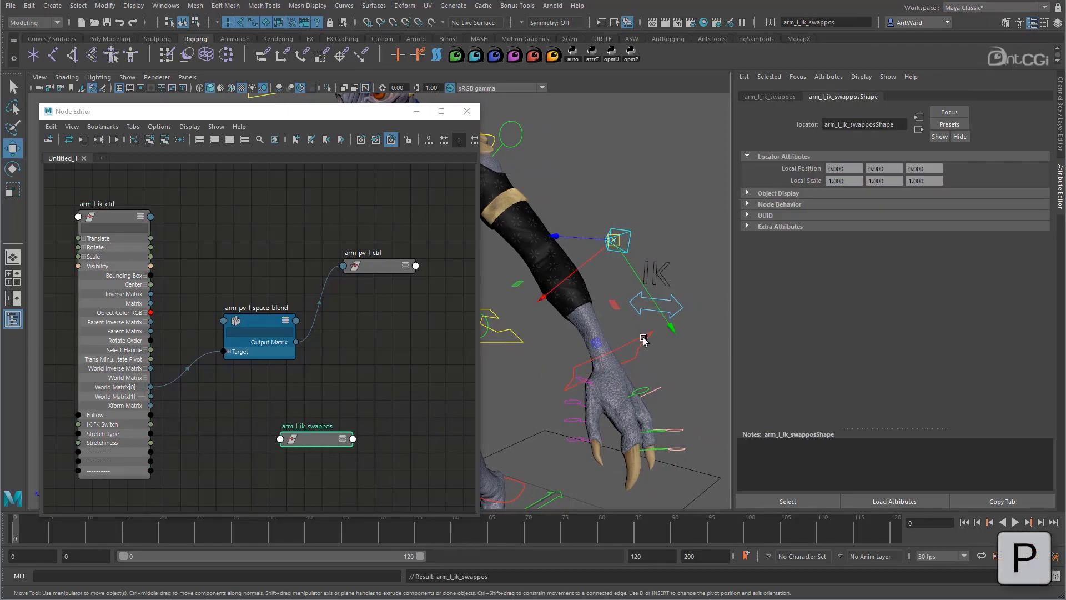
Move arm_l_ik_ctrl upward to test the parented locator, and undo that move
click(643, 339)
alt+right_drag(655, 377, 589, 369)
drag(542, 356, 572, 282)
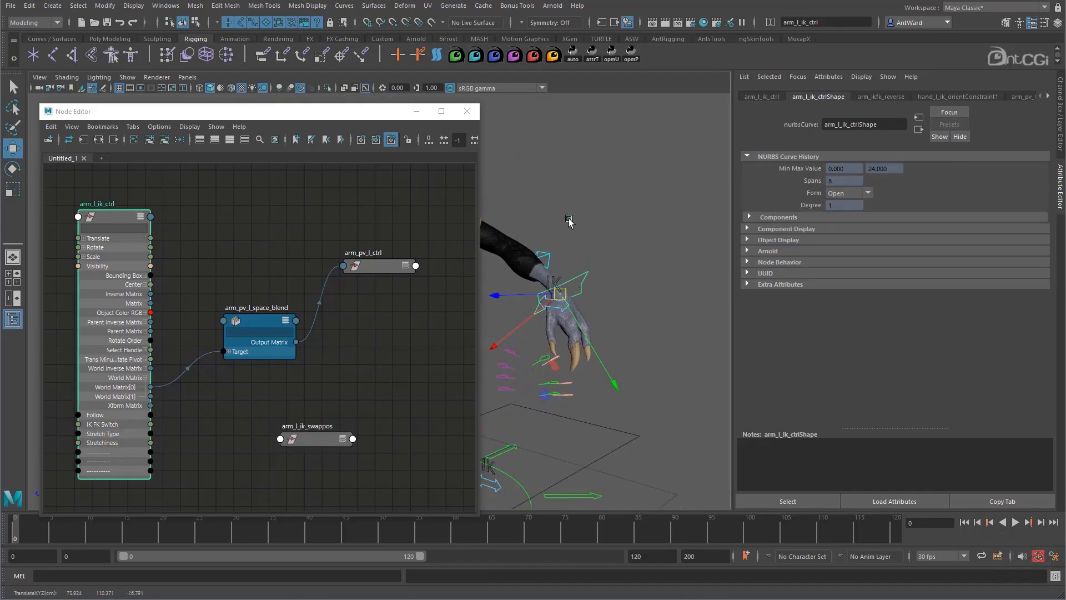
key(ctrl+z)
alt+middle_drag(545, 337, 636, 333)
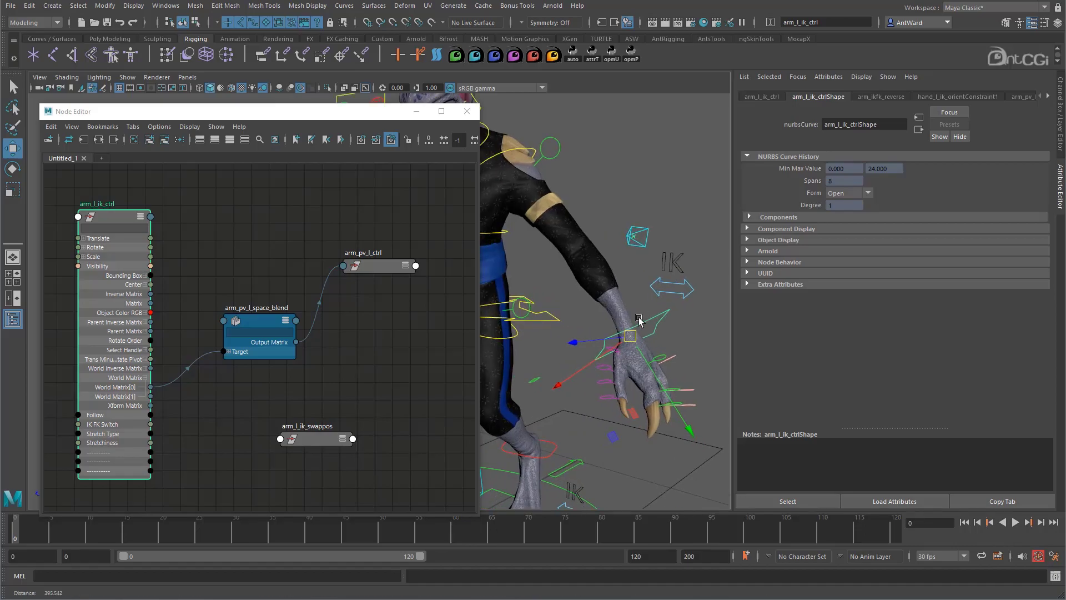
Place the arm_l_ik_swappos node beside arm_l_ik_ctrl, shift arm_pv_l_space_blend right, and expand its Target[0] attributes
drag(324, 439, 211, 216)
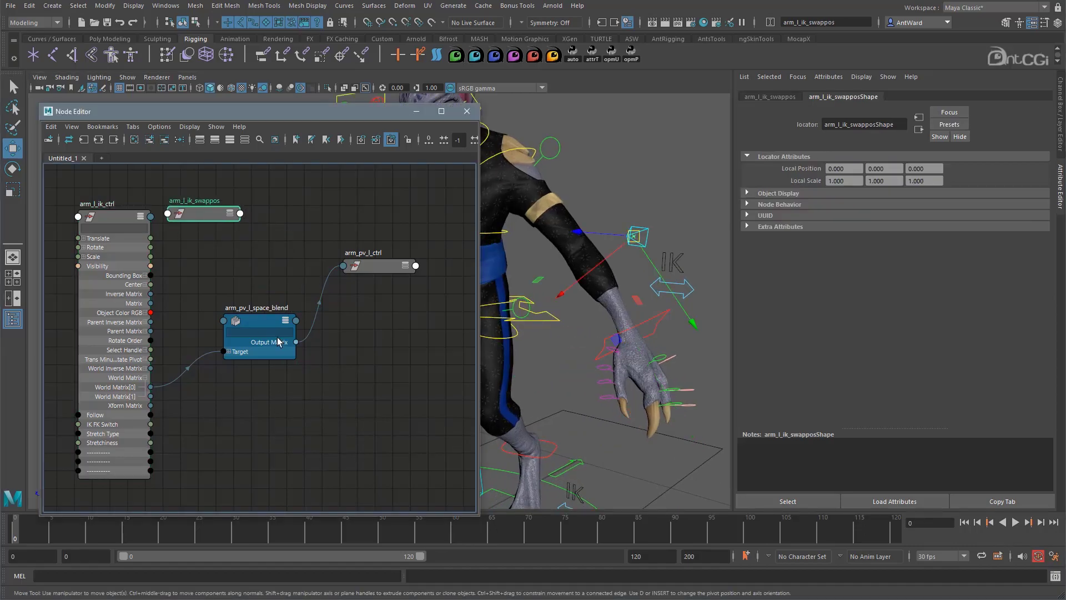
drag(262, 325, 289, 322)
click(256, 349)
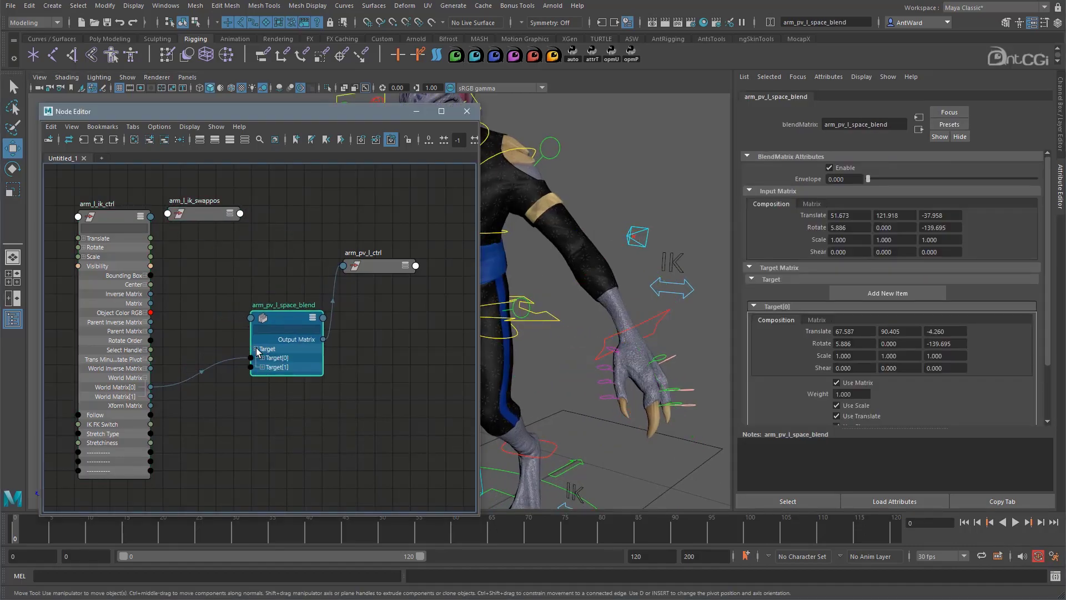
click(262, 358)
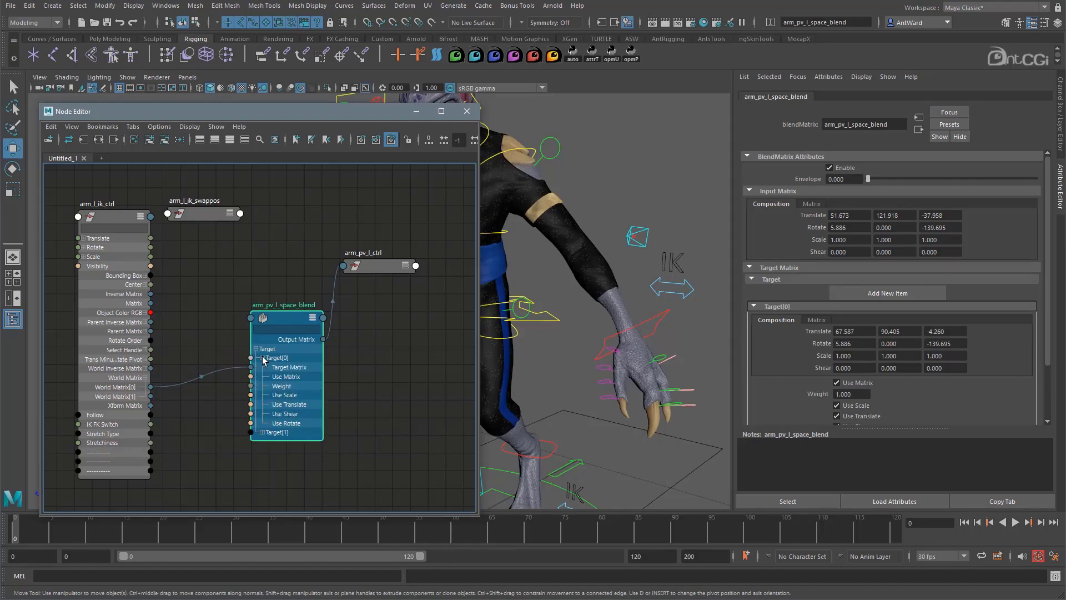
Connect World Matrix[0] of arm_l_ik_swappos to the Target[0] Target Matrix of arm_pv_l_space_blend, and select arm_pv_l_ctrl
click(241, 214)
mouse_move(311, 375)
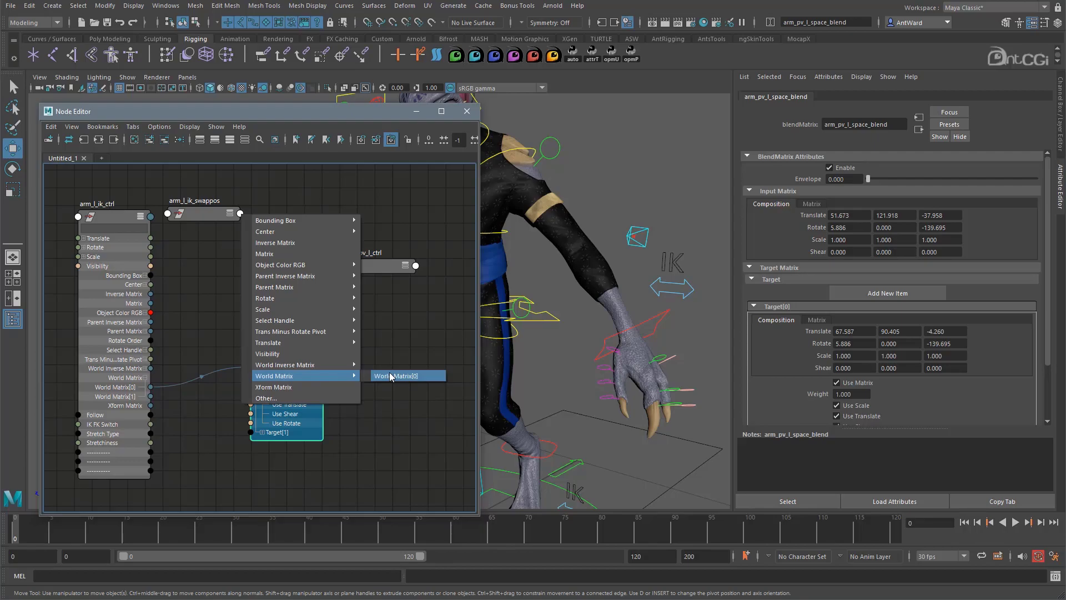
click(391, 376)
click(251, 367)
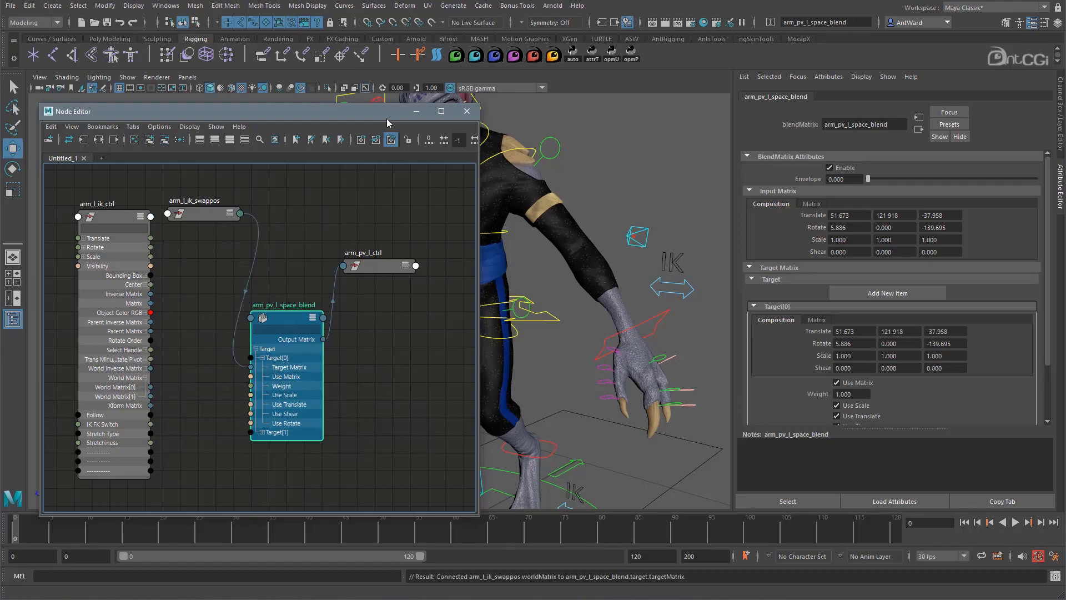
click(378, 267)
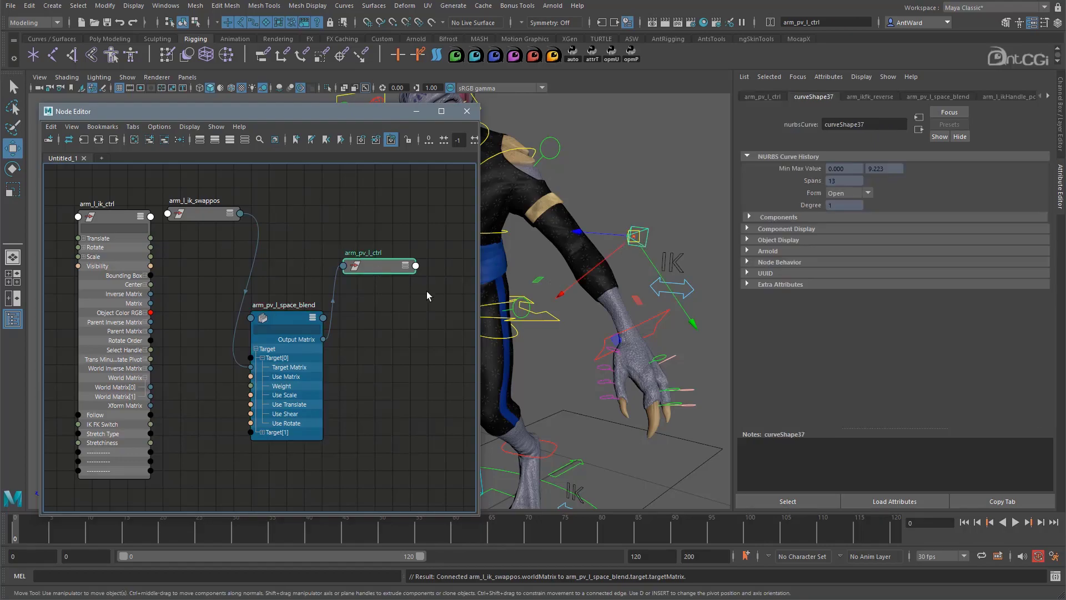
Expand the arm_pv_l_ctrl node's attributes and connect its Follow attribute to the Envelope of arm_pv_l_space_blend
drag(383, 266, 391, 241)
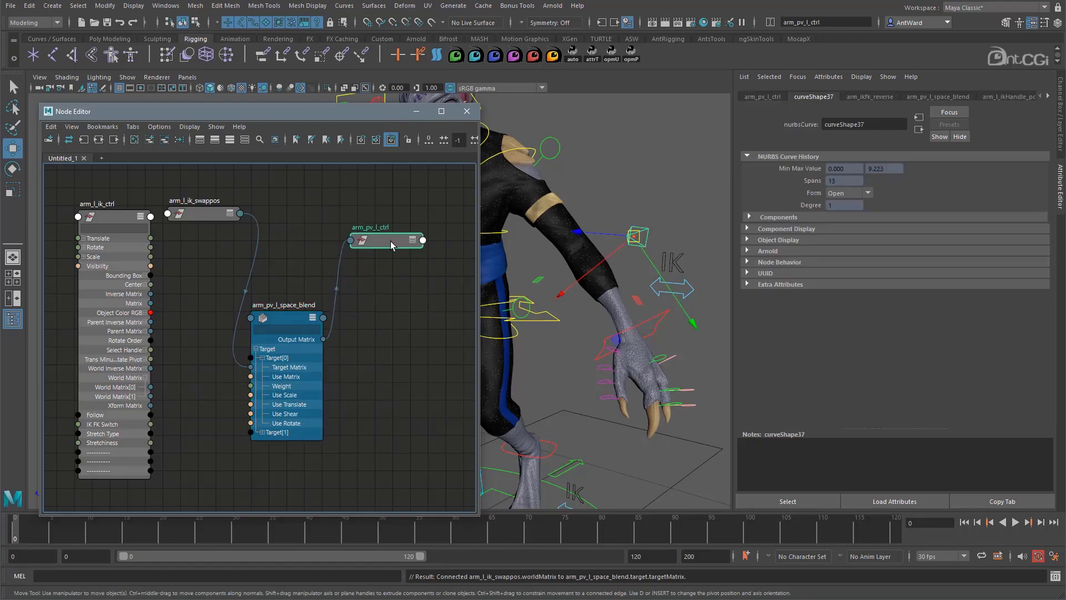
key(3)
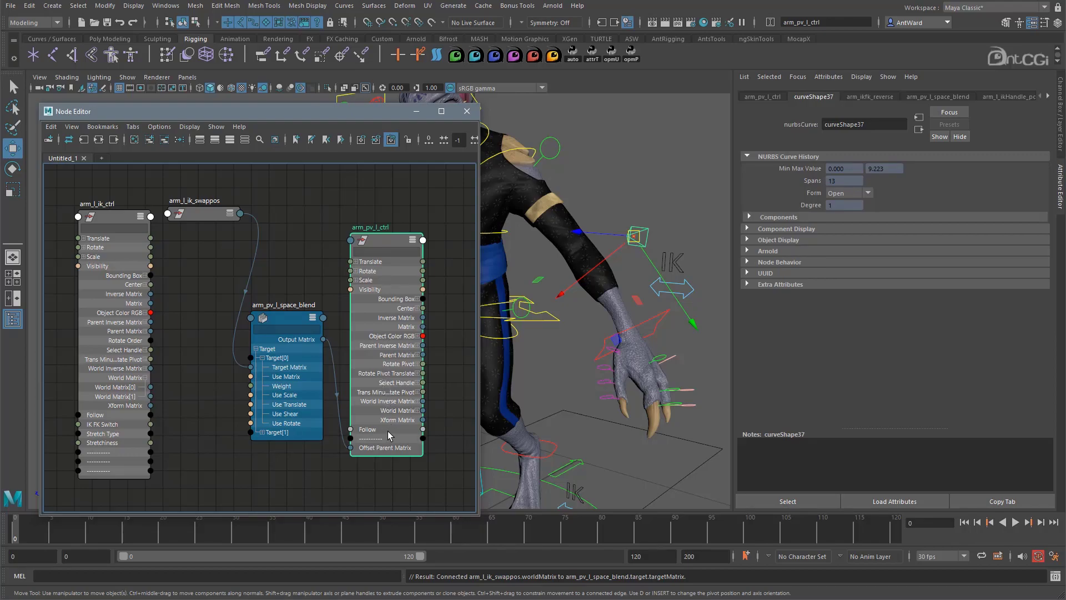
drag(423, 430, 250, 321)
click(254, 323)
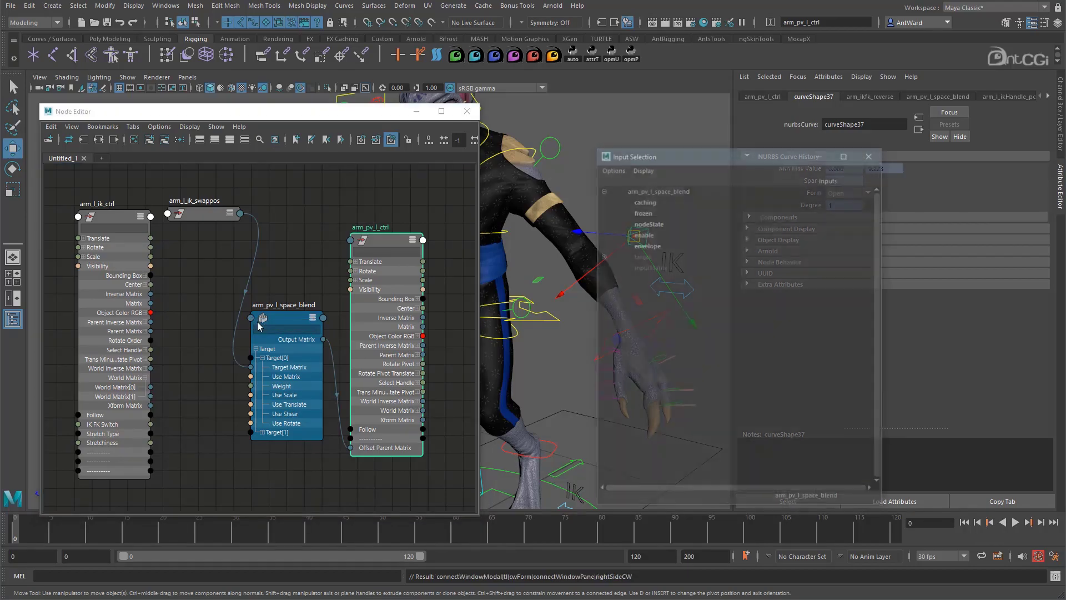
click(643, 245)
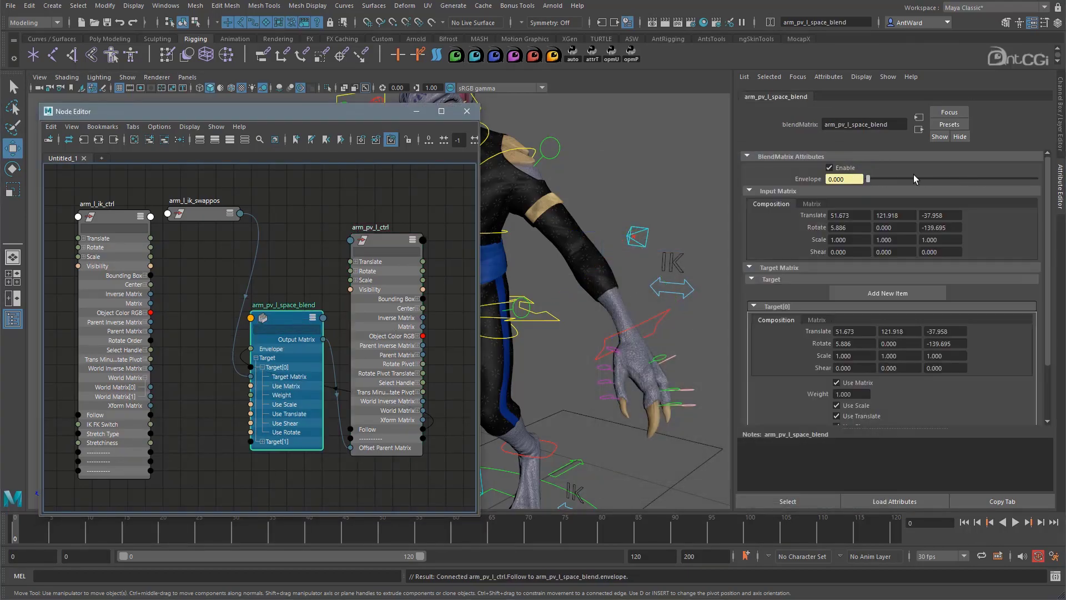
Move arm_l_ik_ctrl toward the body to test the pole vector control in World space
click(1060, 139)
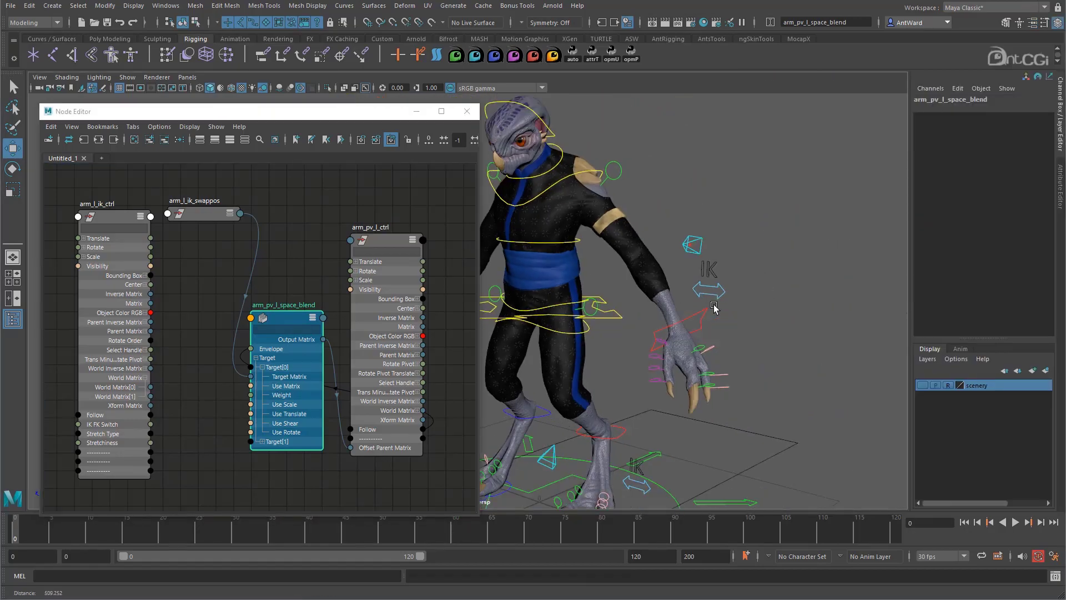
click(615, 230)
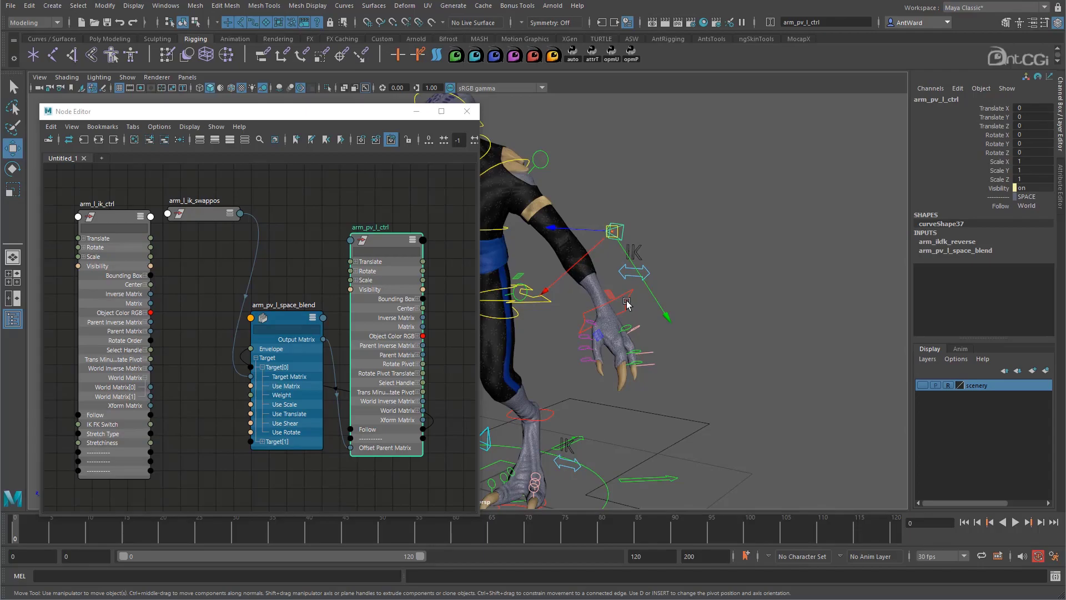
click(605, 314)
drag(604, 314, 566, 286)
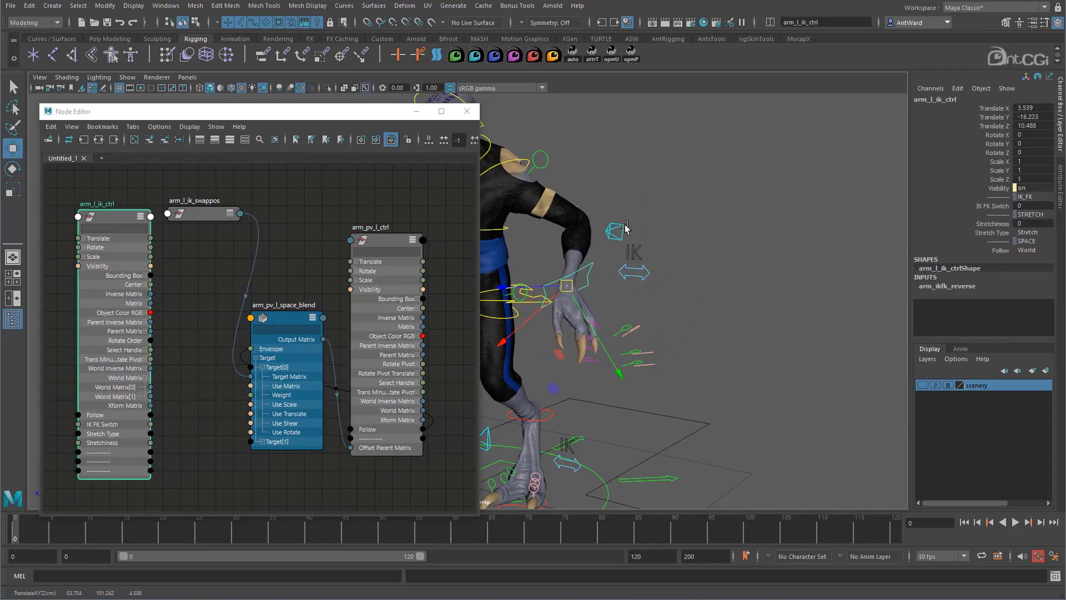
Set Follow on arm_pv_l_ctrl to Hand and move arm_l_ik_ctrl outward to test the space switch
click(626, 227)
click(1026, 205)
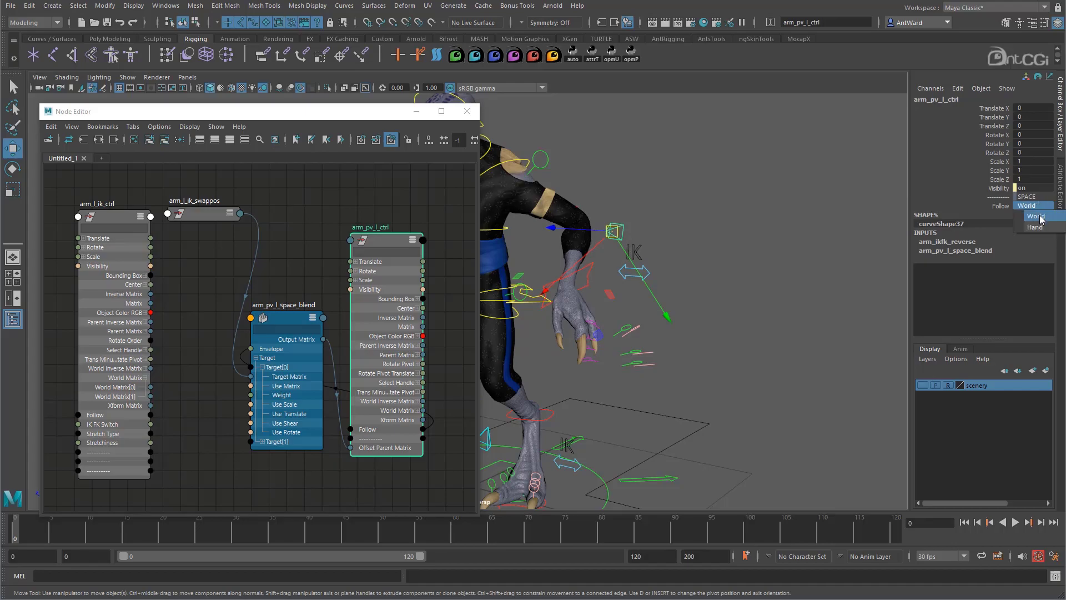
click(1035, 227)
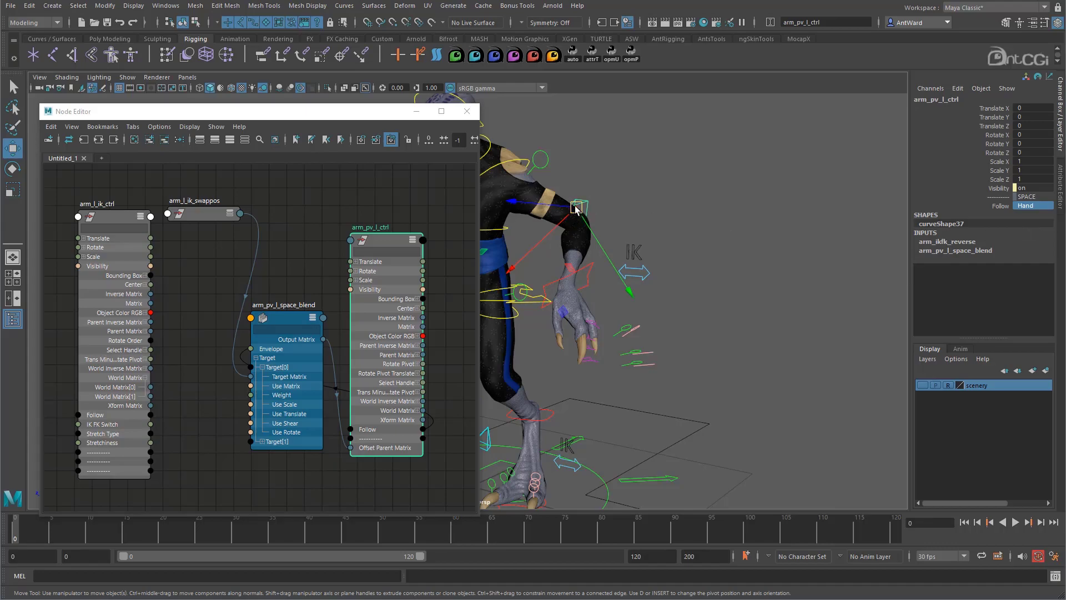
click(590, 271)
drag(590, 271, 652, 269)
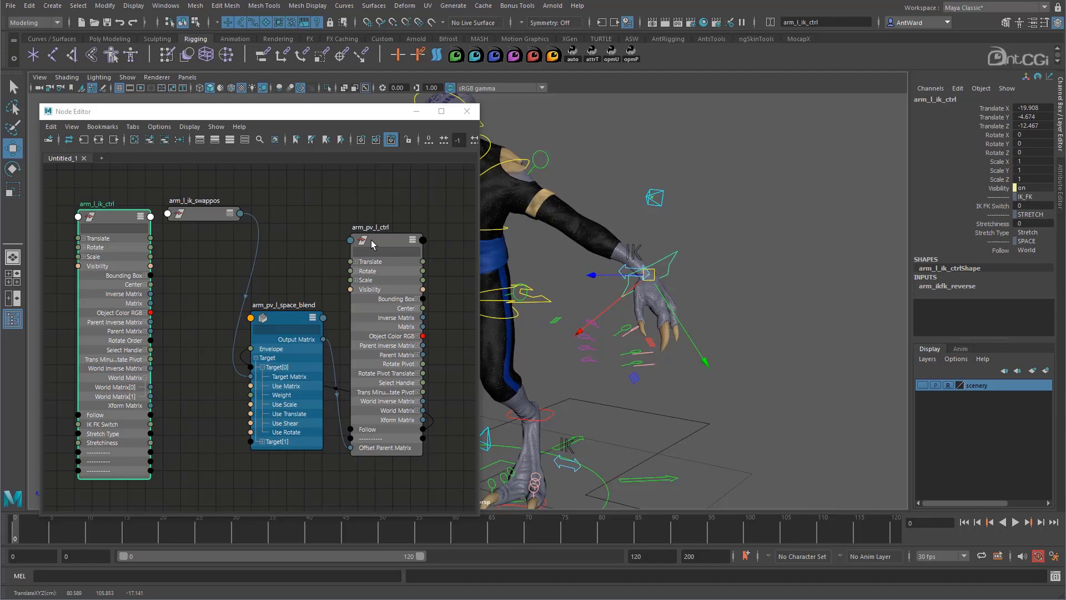
Nudge the arm_l_ik_swappos locator and undo that move
click(205, 214)
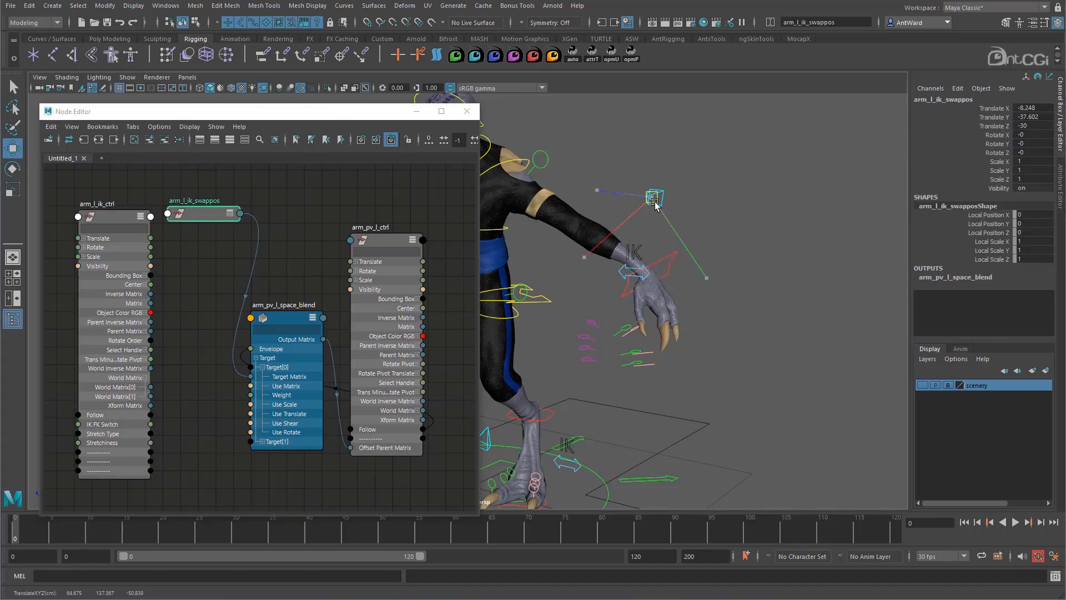
mouse_move(662, 191)
mouse_down()
mouse_move(679, 195)
mouse_move(664, 200)
mouse_up()
key(ctrl+z)
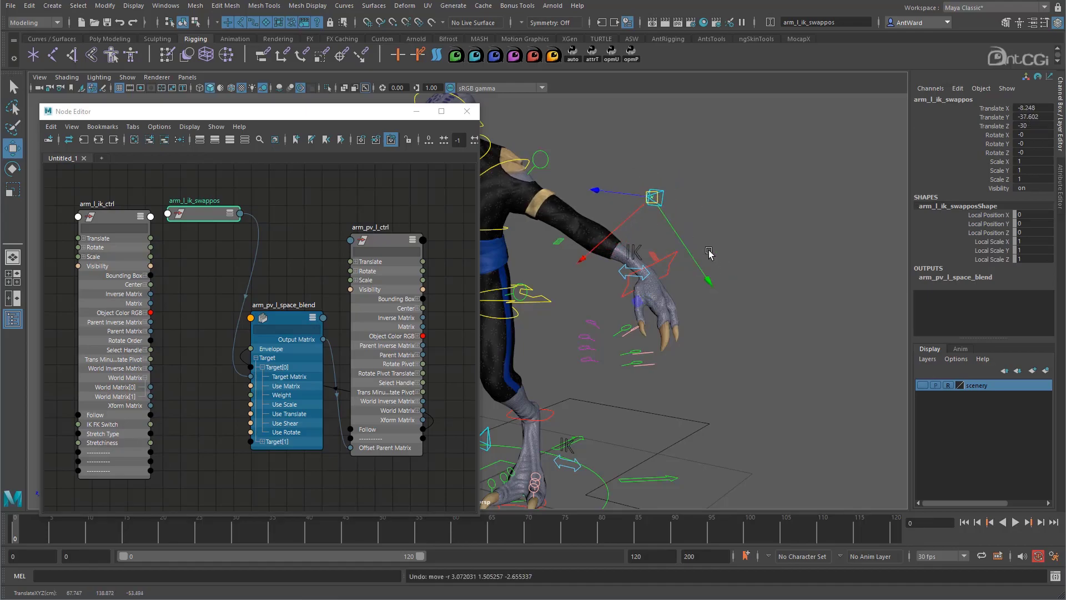
Set all translate and rotate values of arm_l_ik_ctrl to 0
click(674, 257)
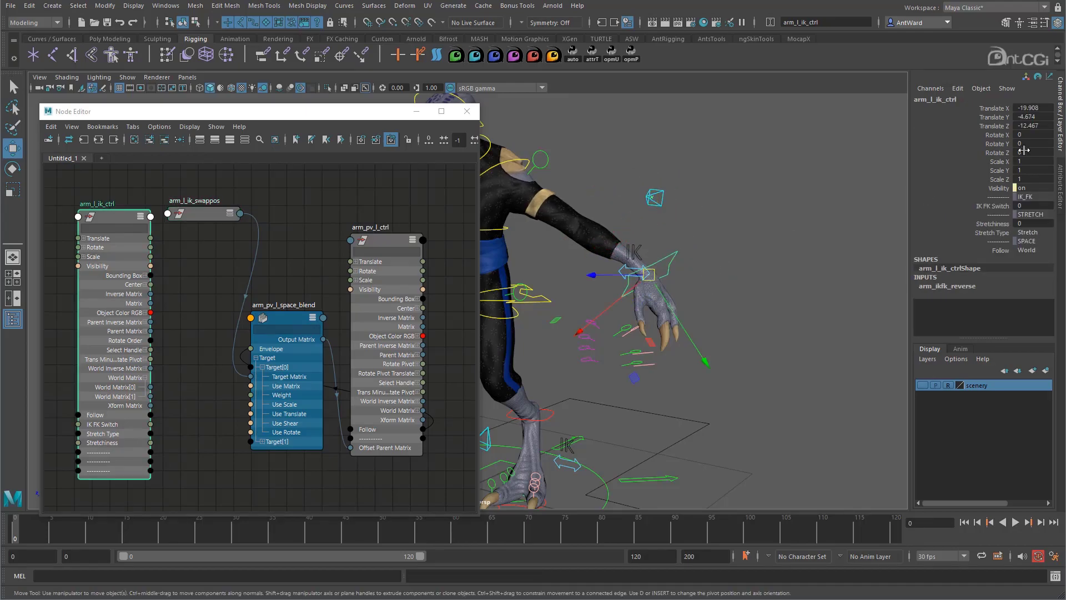
drag(1034, 110, 1032, 149)
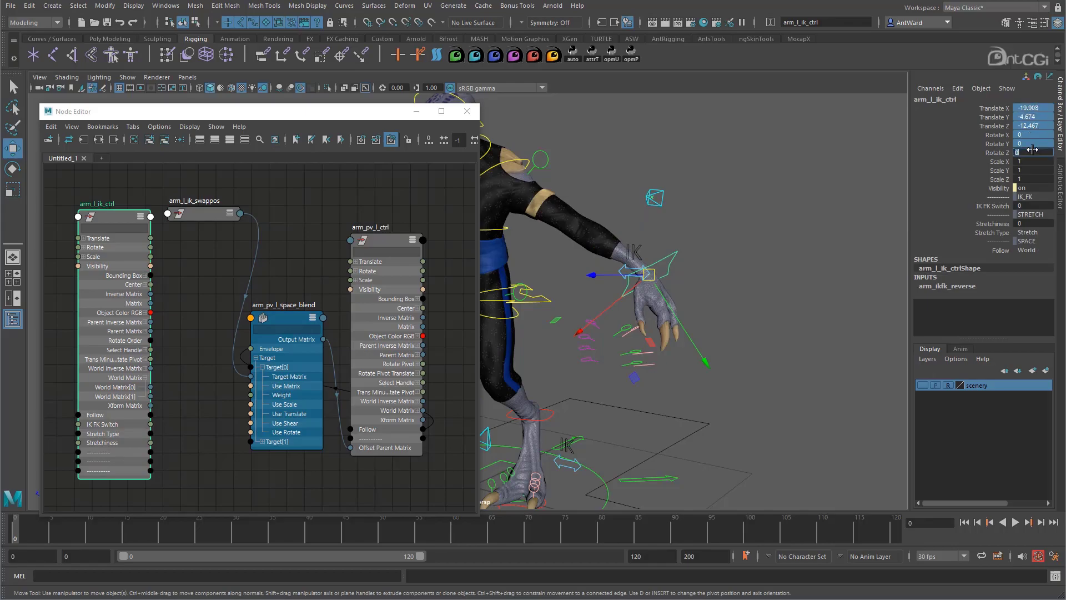
text(0)
key(Return)
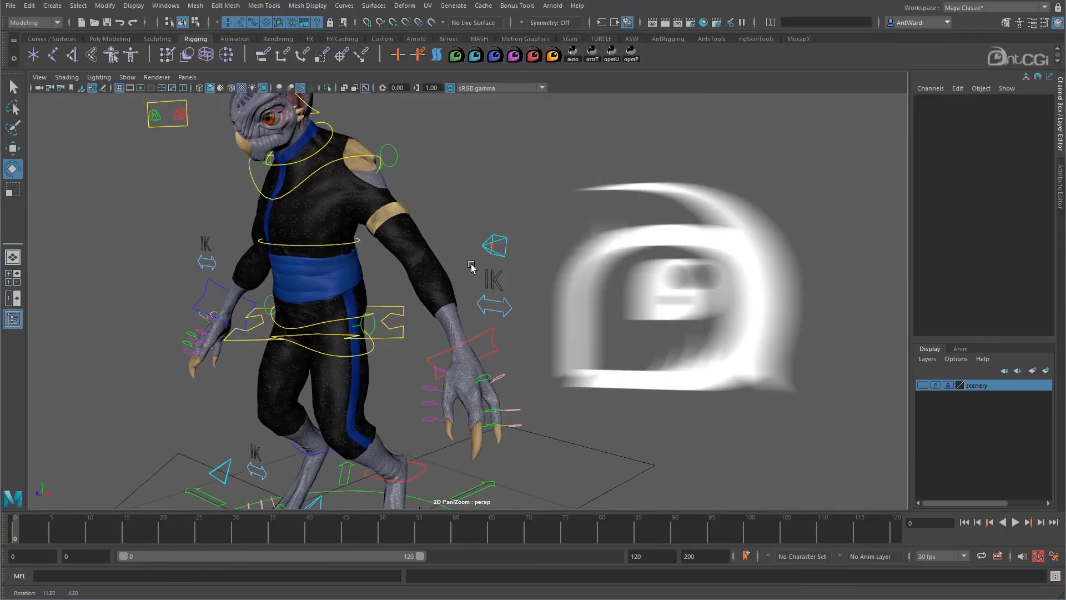
Examine the Follow space options on arm_pv_l_ctrl and arm_l_ik_ctrl
click(568, 221)
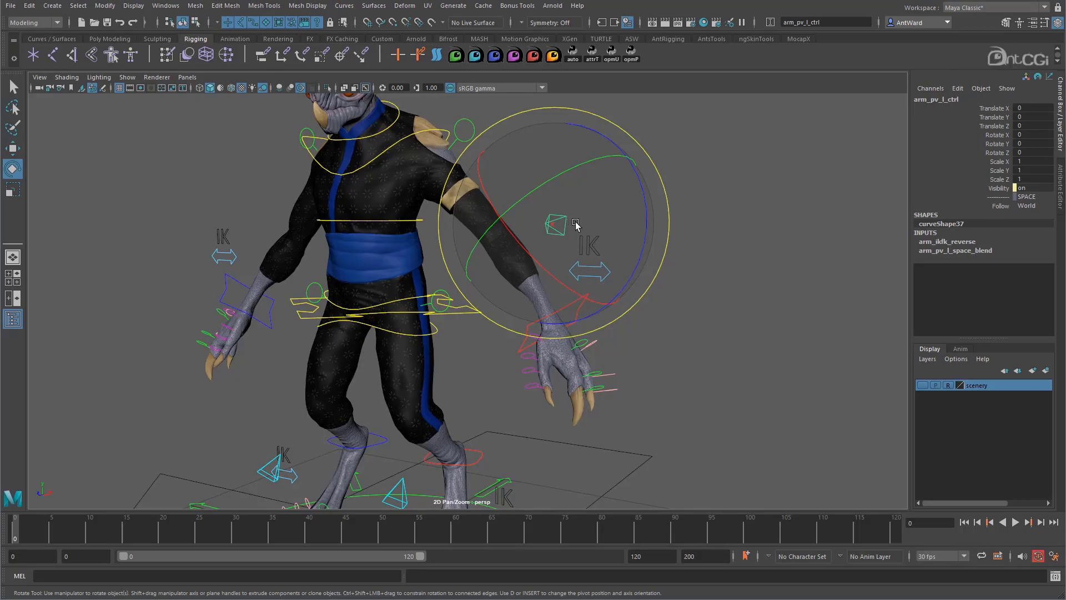
click(1028, 206)
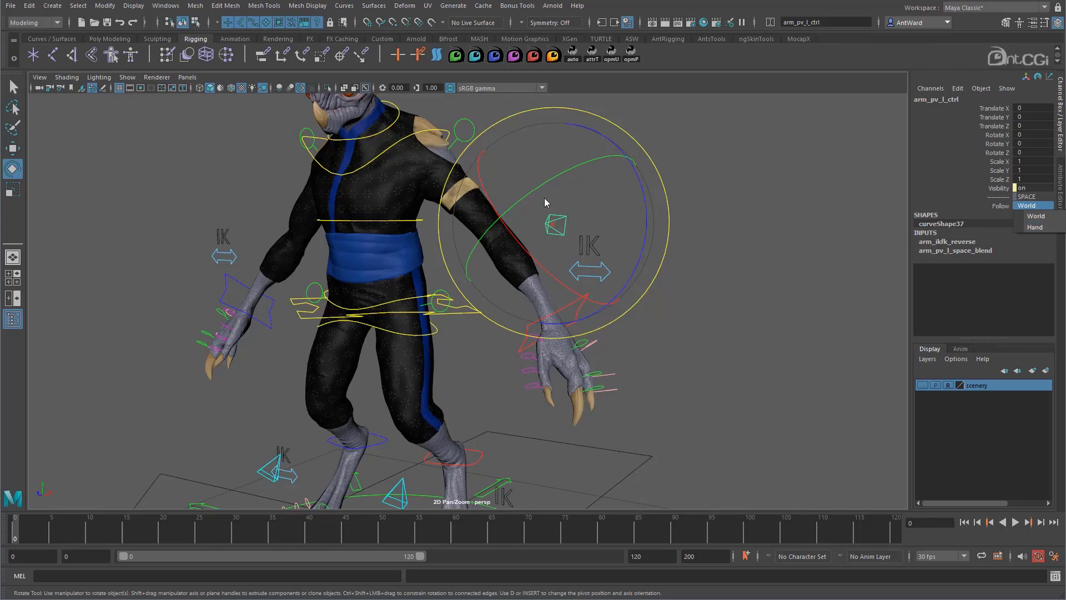
click(775, 360)
click(774, 361)
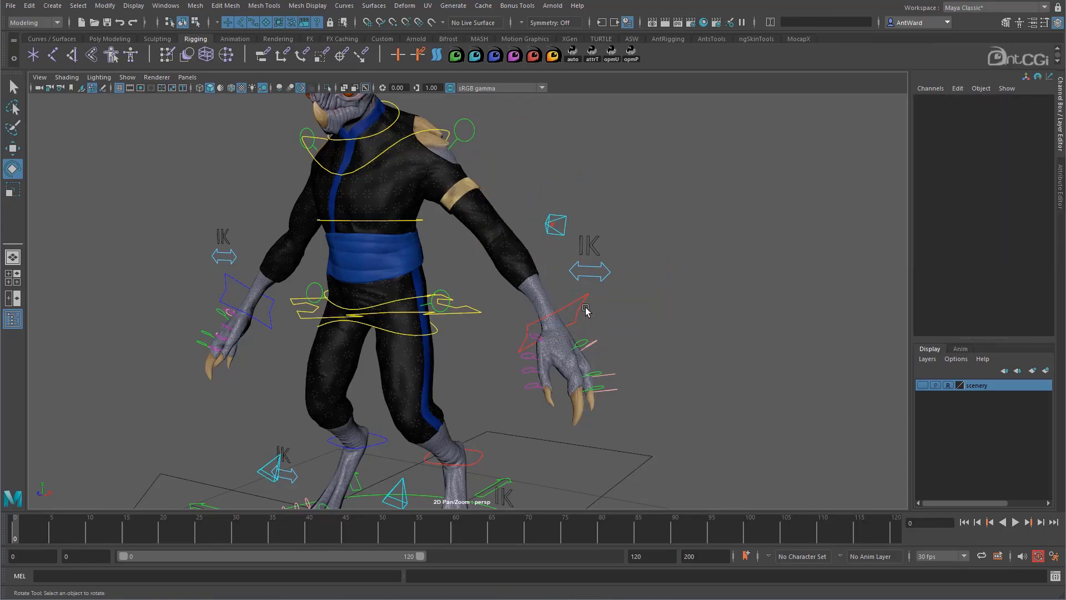
click(585, 301)
click(1028, 250)
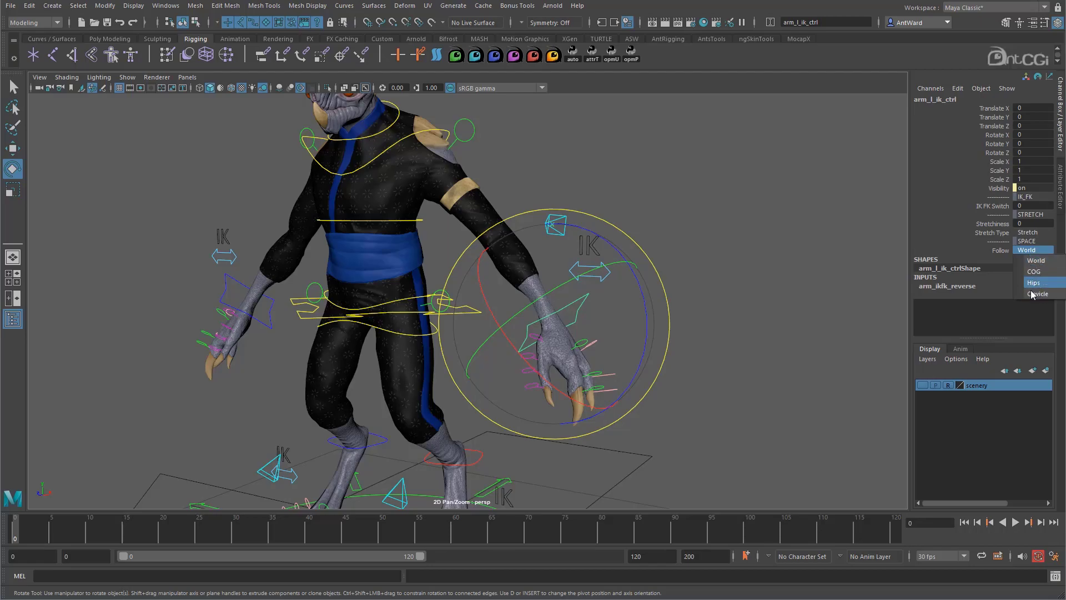
click(677, 231)
alt+middle_drag(654, 328, 740, 330)
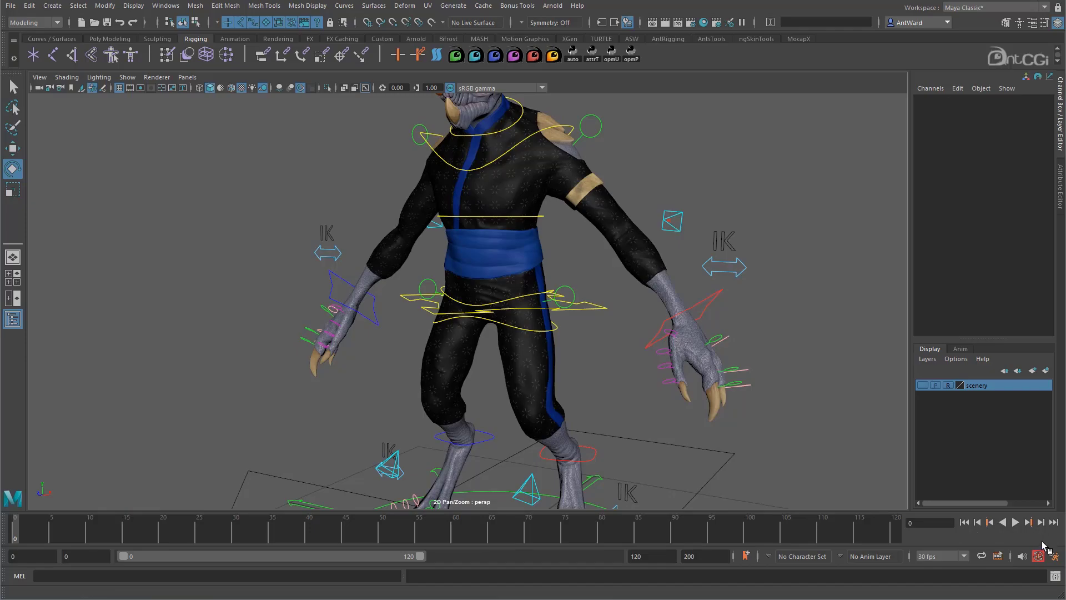
Open the Node Editor and frame the left arm controls beside it
click(165, 5)
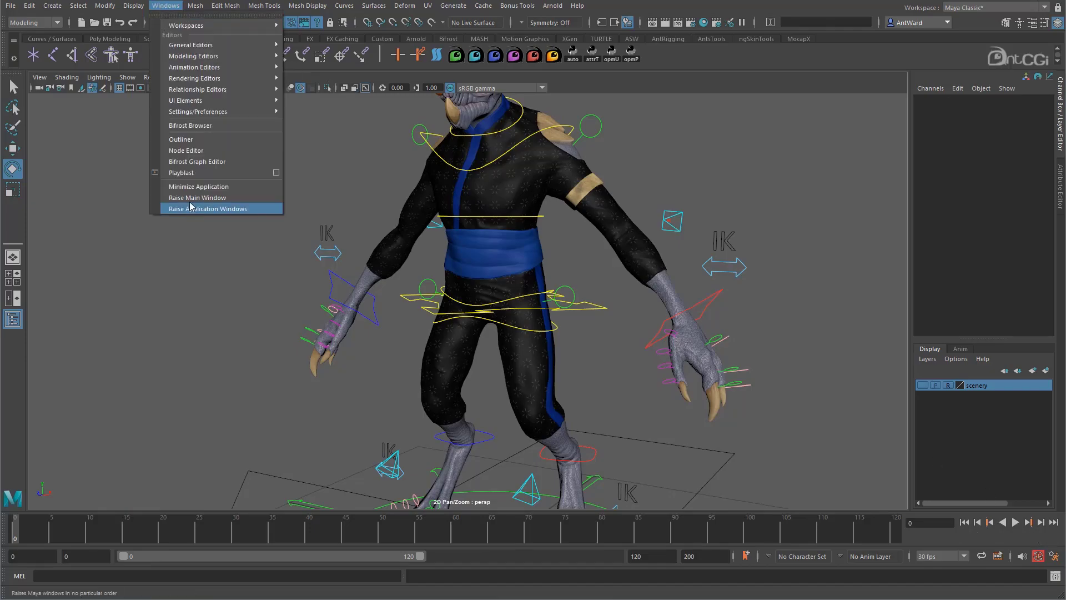
click(192, 149)
alt+drag(644, 311, 667, 312)
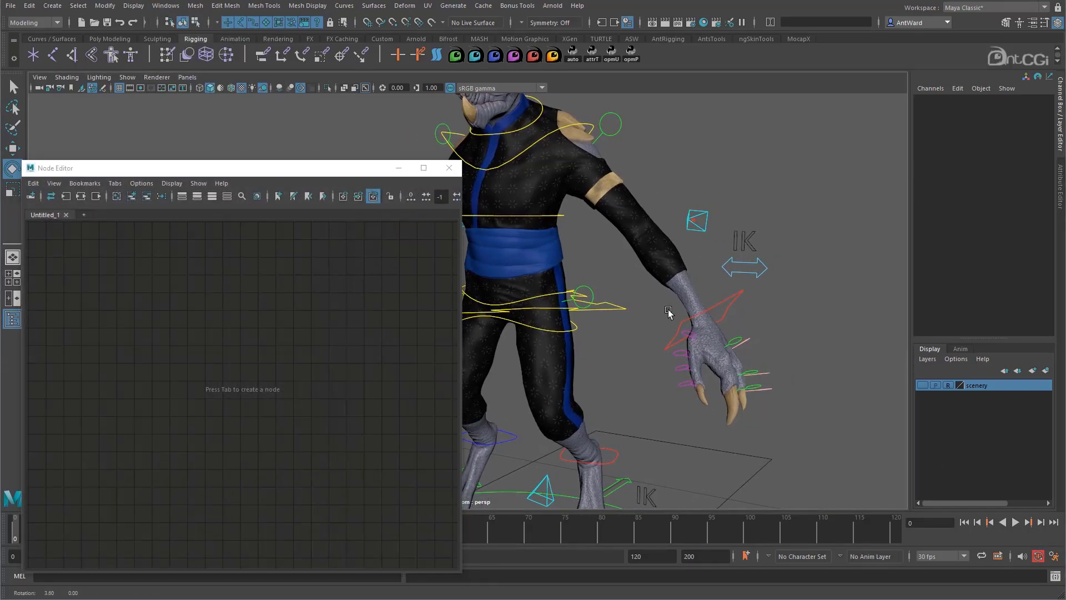
alt+right_drag(668, 311, 622, 322)
alt+middle_drag(605, 290, 626, 251)
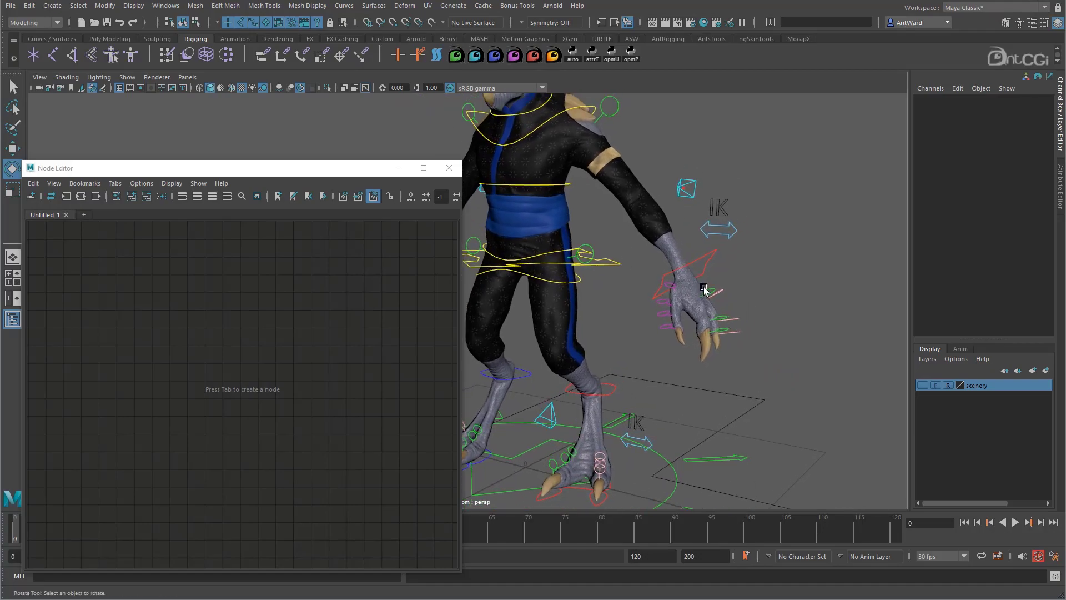
Review the Follow options of arm_l_ik_ctrl, and inspect cog_ctrl and arm_root_l_ctrl as the controls to follow
click(714, 254)
click(1035, 250)
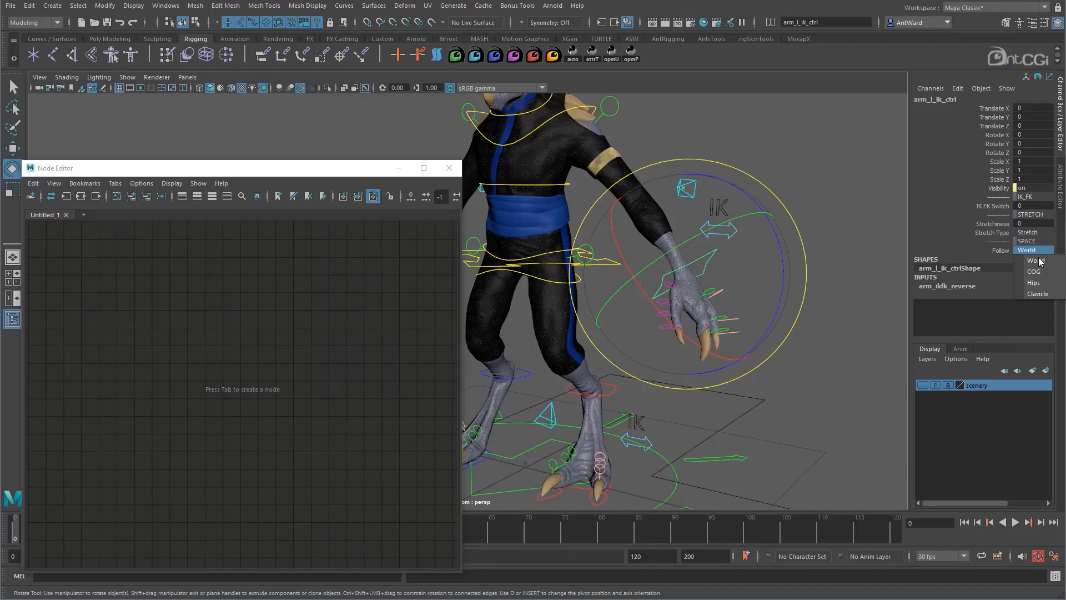
click(1036, 293)
click(624, 315)
click(612, 283)
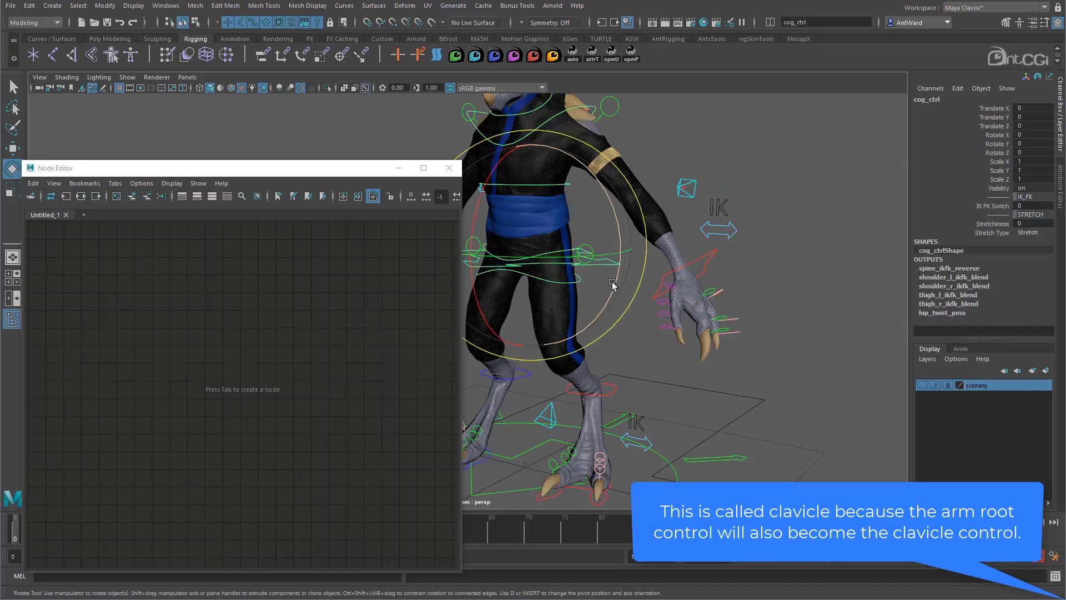
click(574, 280)
key(w)
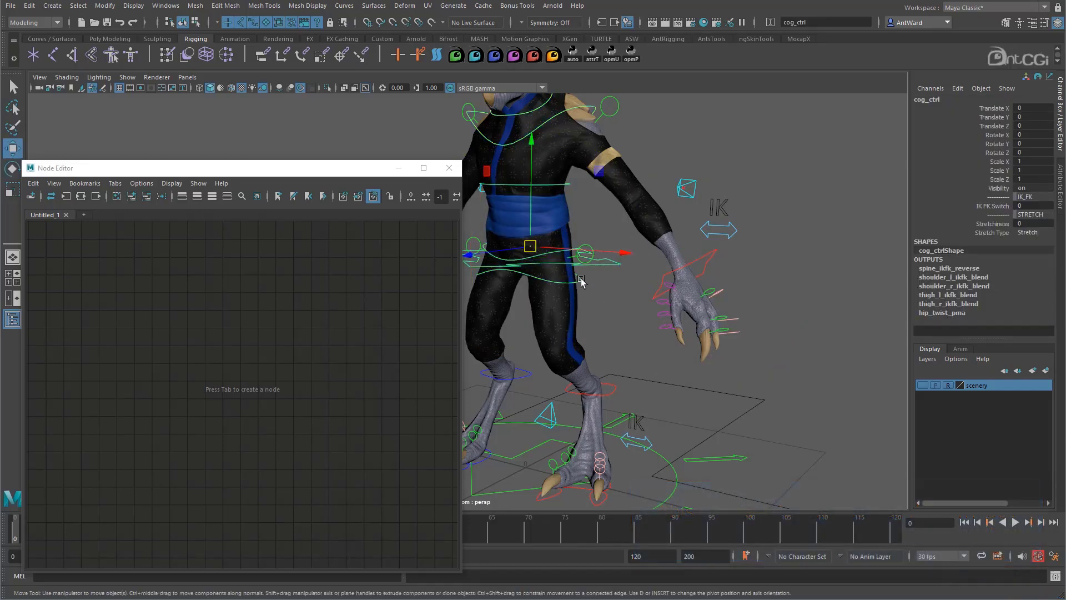
click(611, 106)
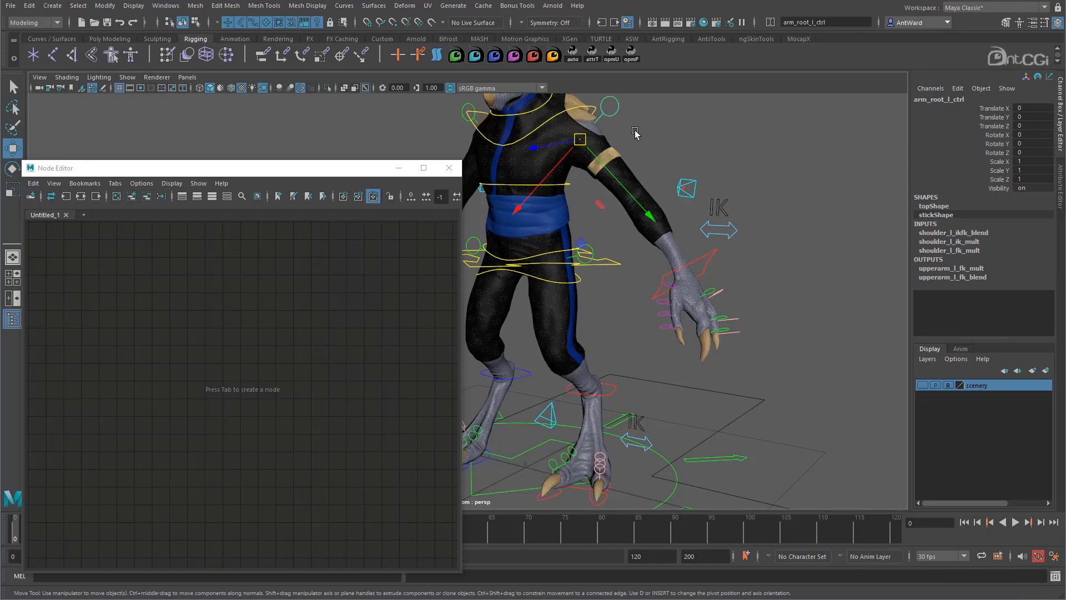
Duplicate the arm_l_ik_swappos locator and unparent the copy to the scene's top level
click(686, 189)
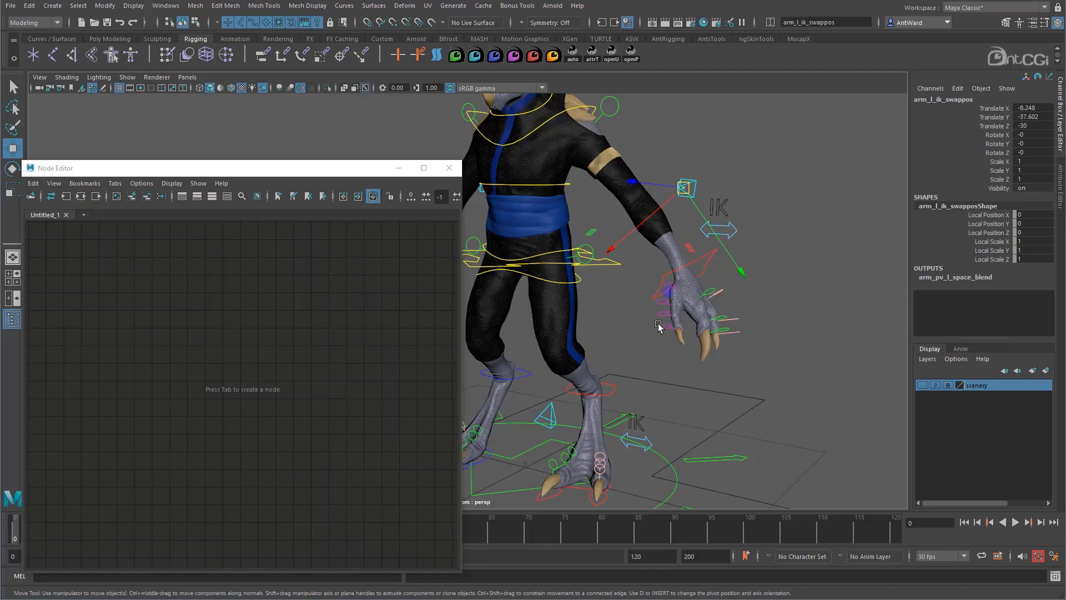
alt+middle_drag(657, 322, 661, 322)
key(ctrl+d)
drag(0, 109, 106, 121)
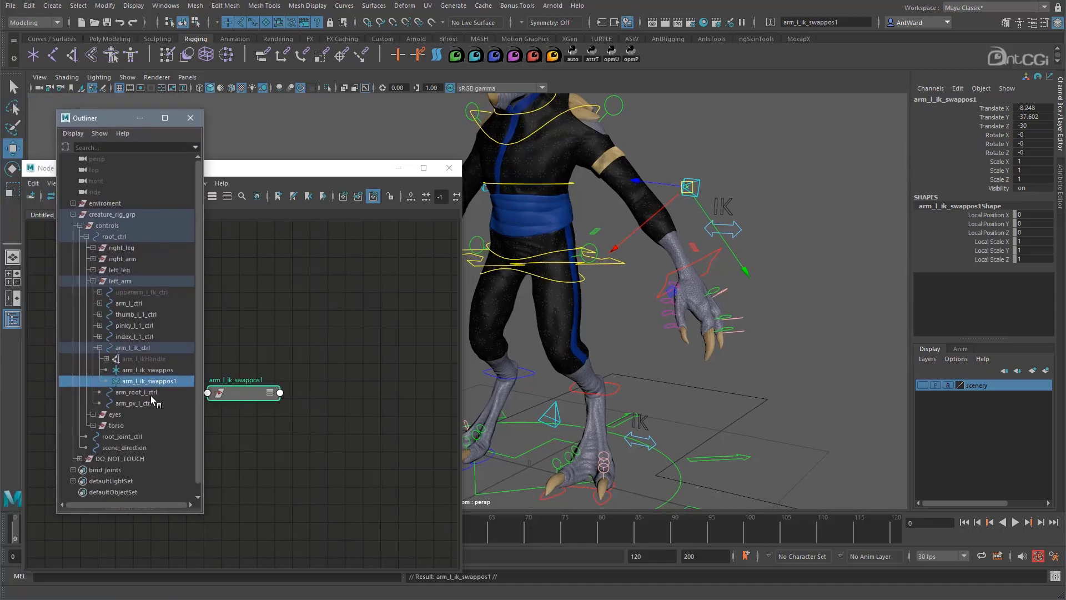
drag(113, 239, 111, 205)
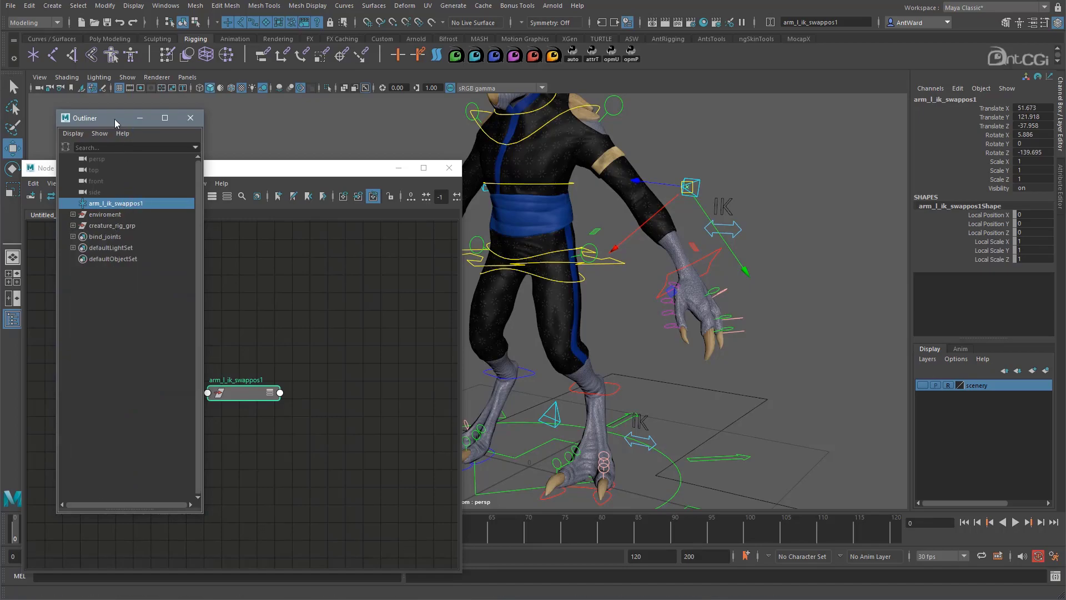
drag(114, 119, 83, 119)
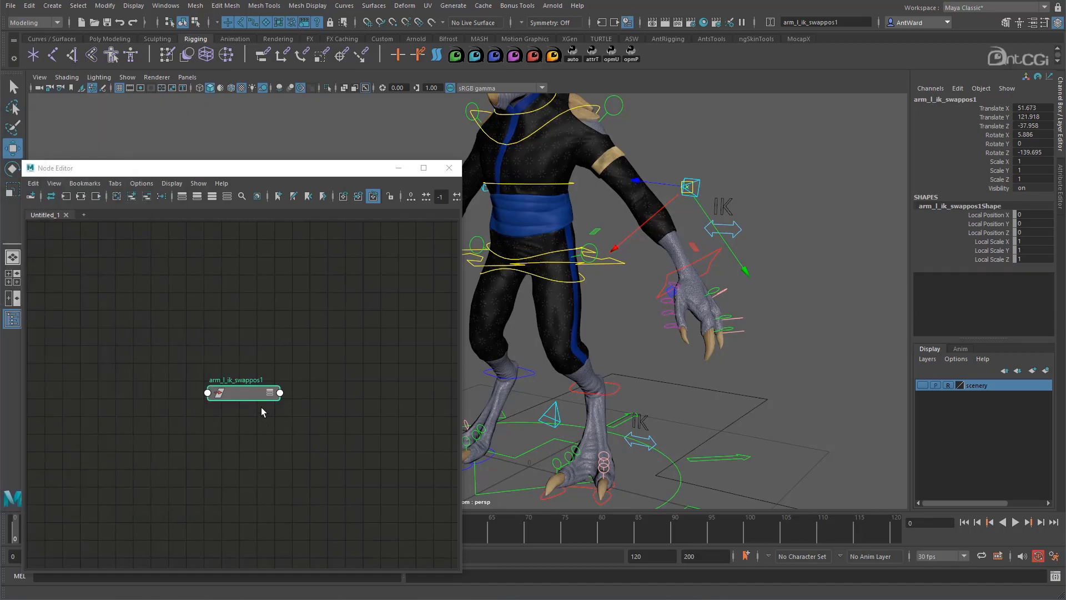
Rename the unparented locator cog_l_swappos, duplicate it twice, and stack the three nodes in a column
double_click(236, 380)
text(cog_l)
key(Return)
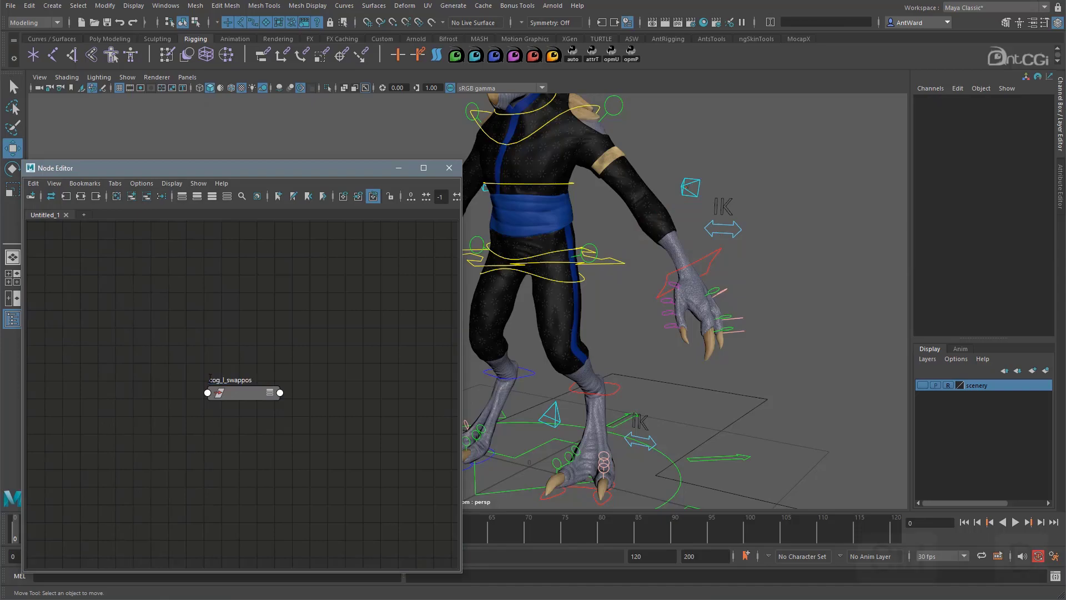
key(ctrl+d)
key(ctrl+d)
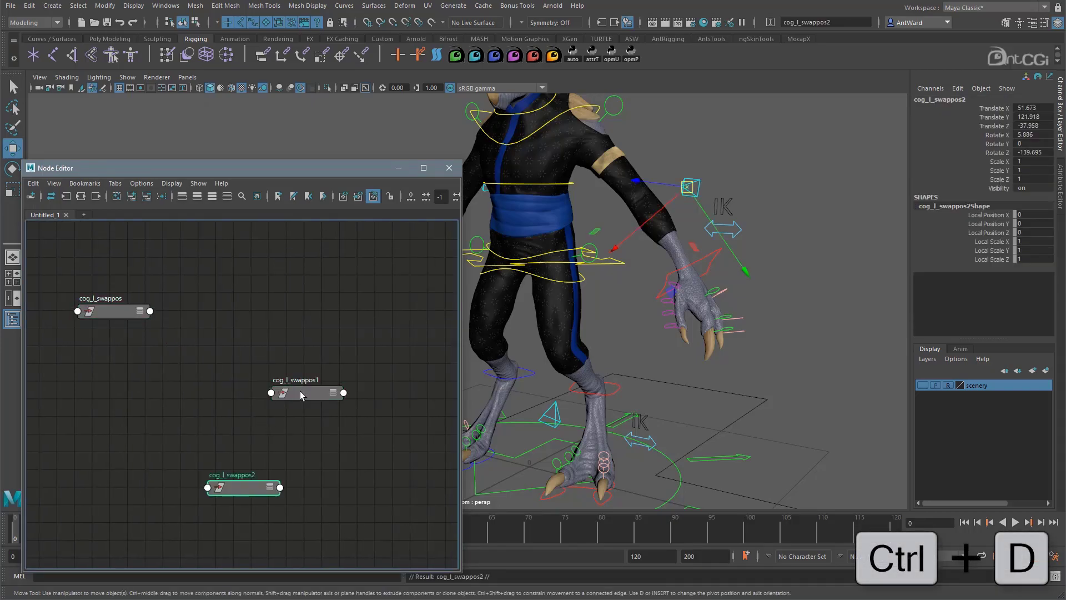
drag(302, 393, 109, 354)
drag(240, 482, 117, 400)
Rename the middle locator node hips_l_swappos
double_click(105, 340)
drag(88, 339, 61, 340)
text(hips)
key(End)
key(BackSpace)
key(Return)
Rename the lowest locator node clavicle_l_swappos
double_click(102, 389)
drag(94, 387, 76, 384)
text(clavicle)
key(End)
key(BackSpace)
key(Return)
Match all transforms of cog_l_swappos, hips_l_swappos and clavicle_l_swappos to arm_l_ik_ctrl, checking with a test move that is undone
drag(97, 284, 108, 469)
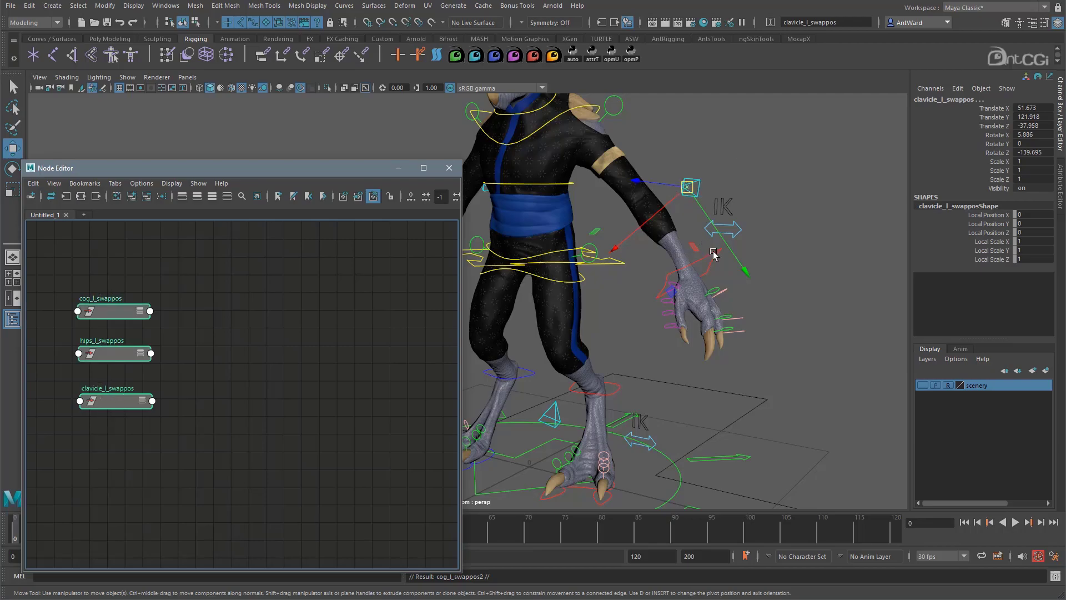
click(690, 270)
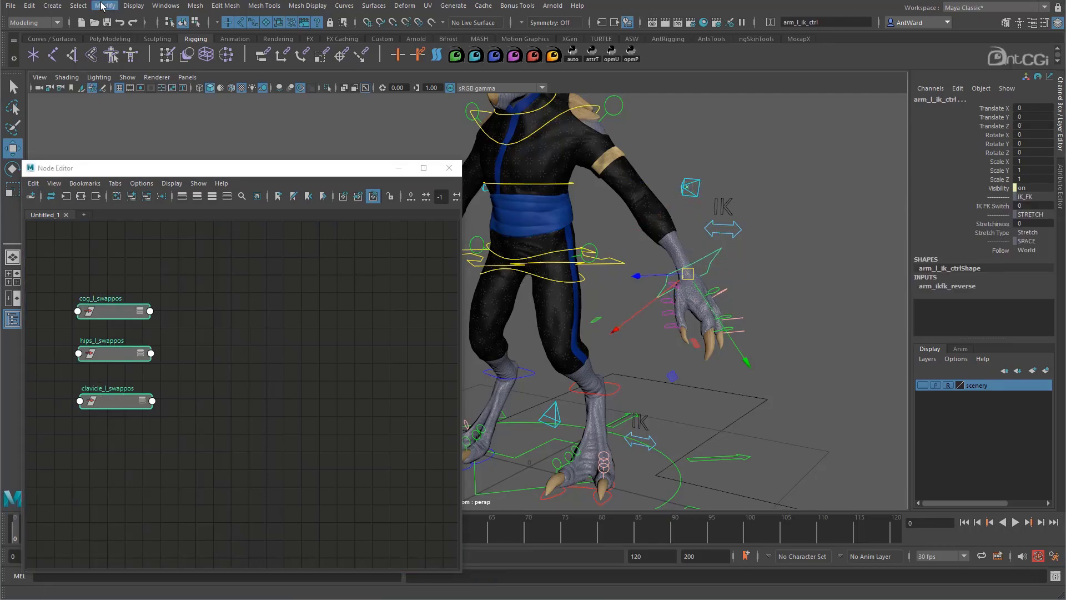
click(102, 6)
mouse_move(121, 66)
click(260, 67)
drag(215, 291, 100, 435)
drag(688, 274, 760, 271)
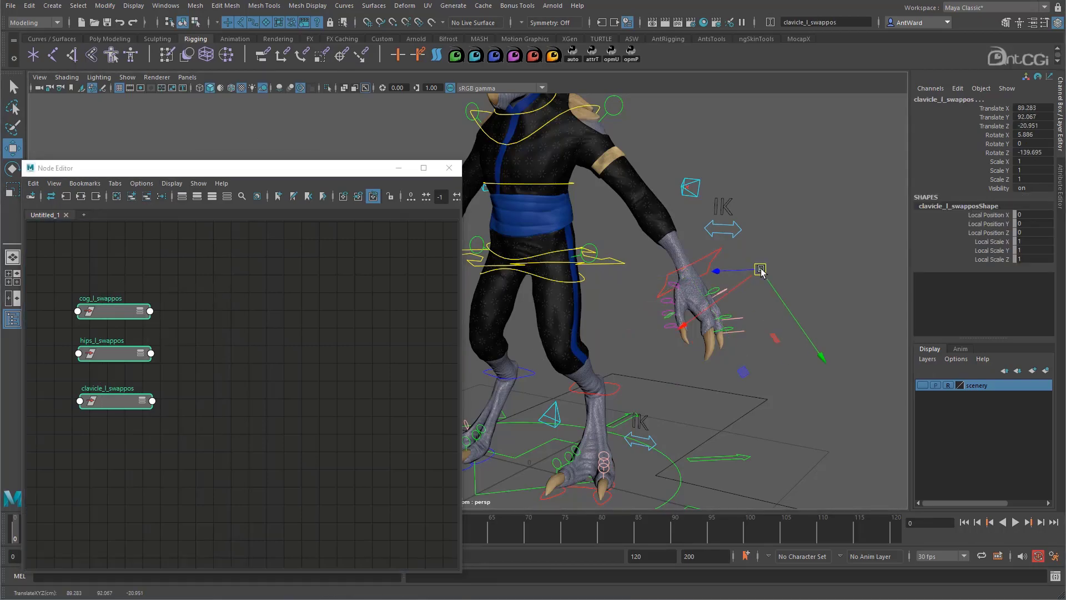
key(ctrl+z)
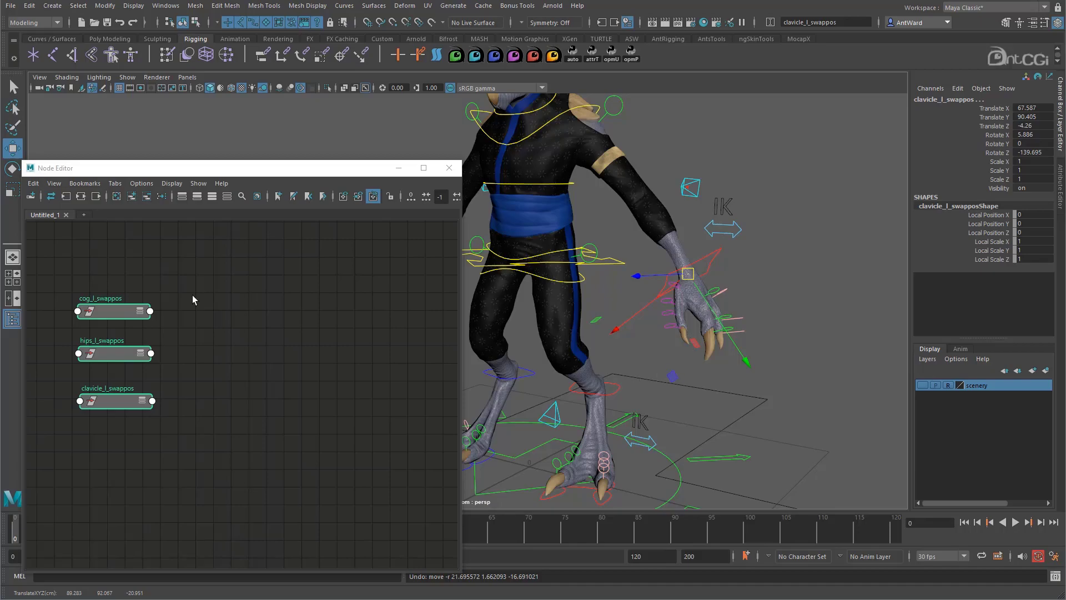
Parent cog_l_swappos under cog_ctrl and hips_l_swappos under hip_ctrl
click(107, 315)
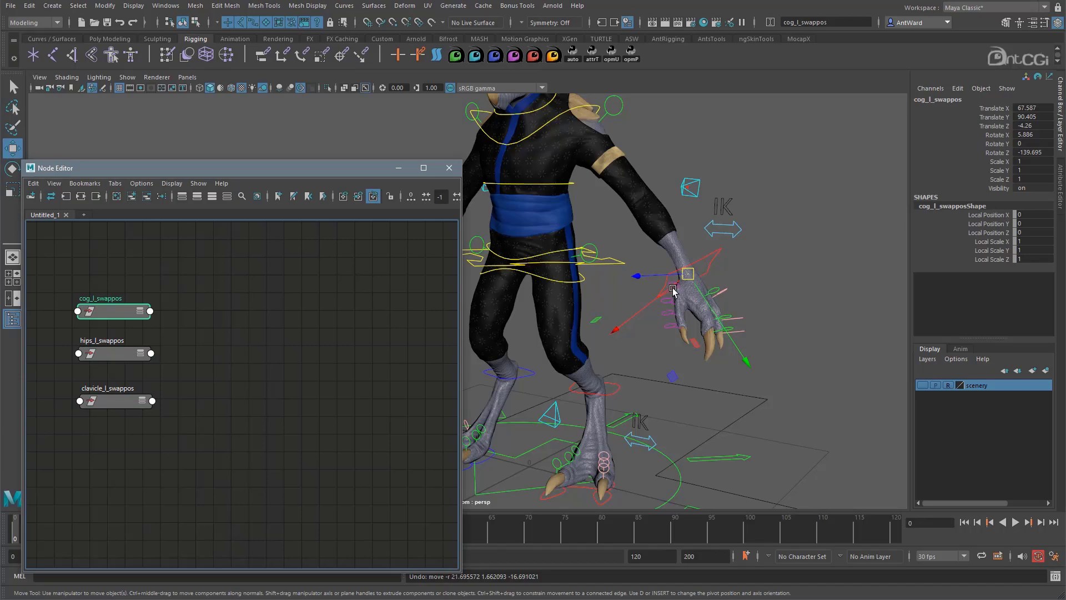
click(596, 263)
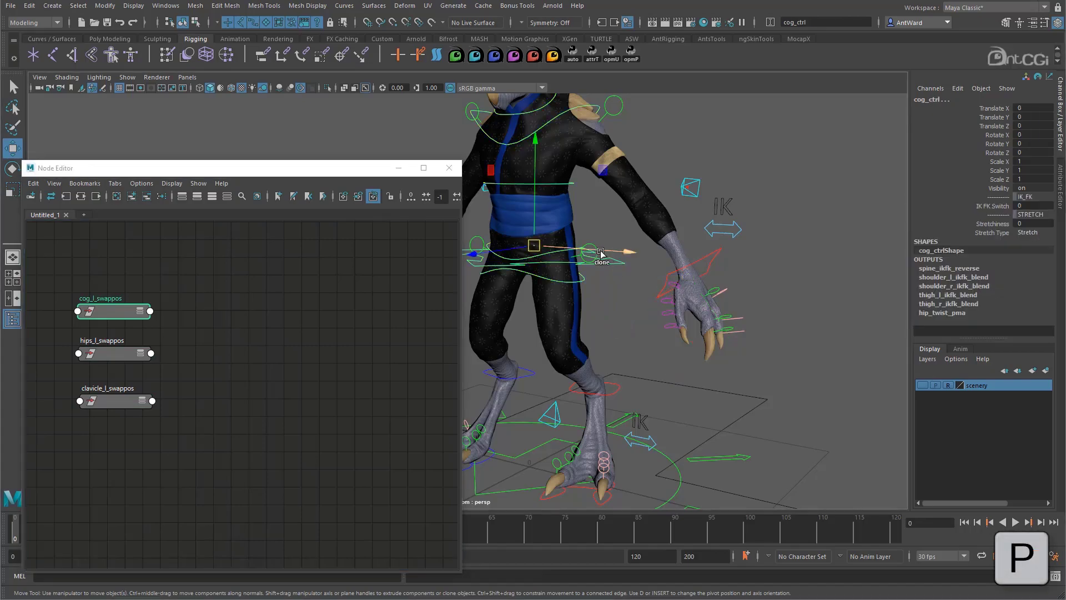
key(p)
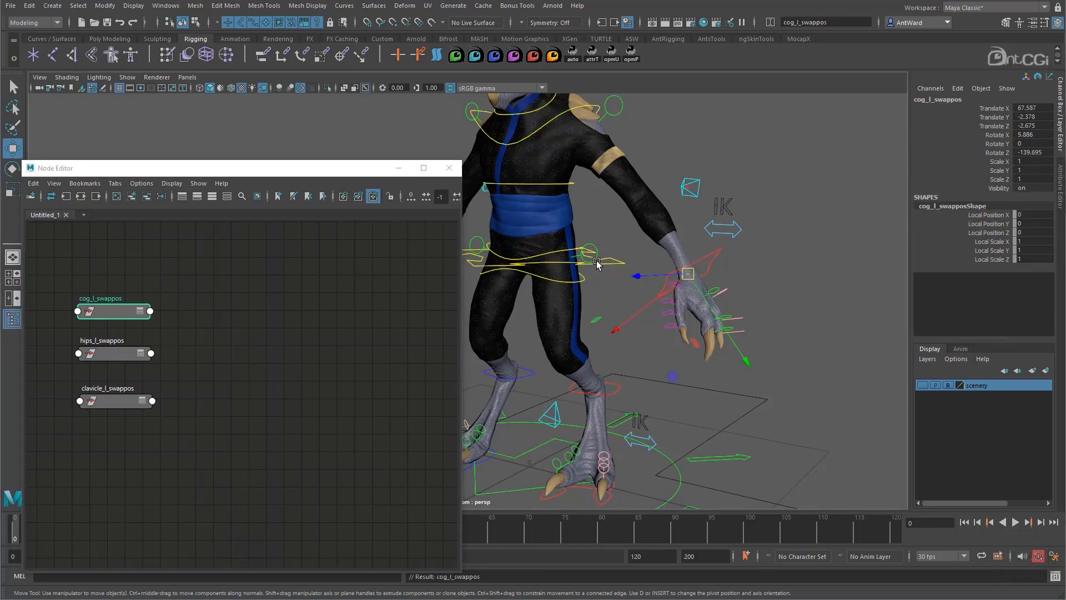
click(122, 353)
key(p)
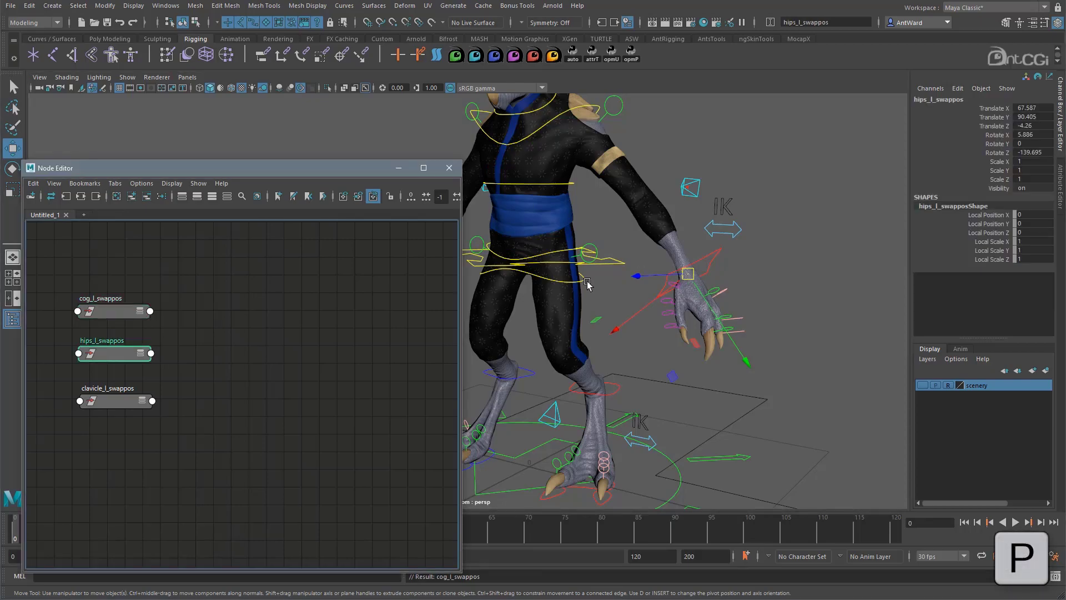
click(586, 279)
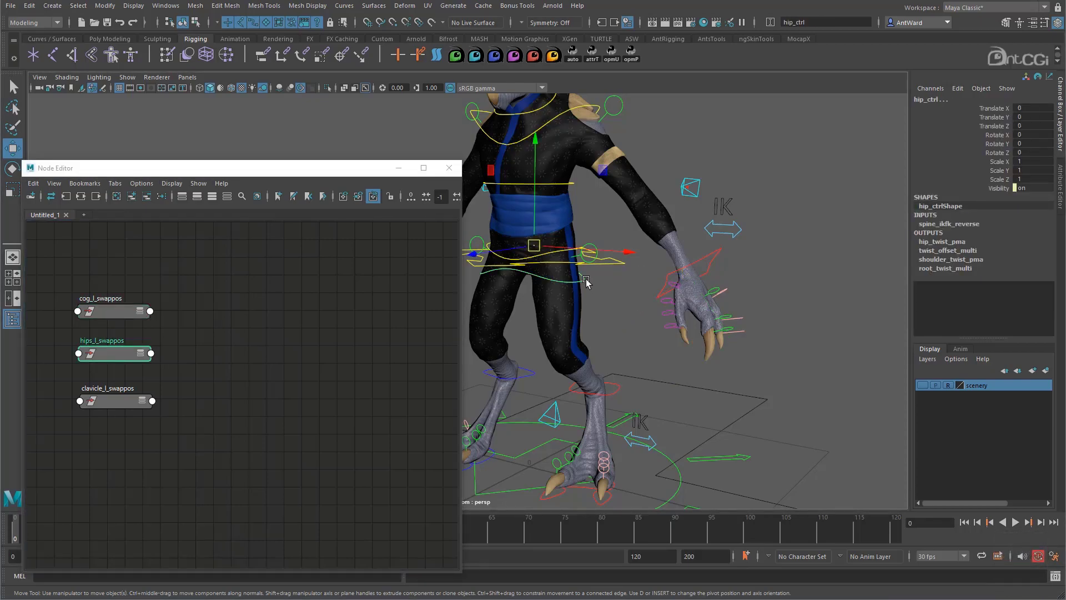
key(p)
Parent clavicle_l_swappos under the left clavicle control, arm_root_l_ctrl
click(122, 402)
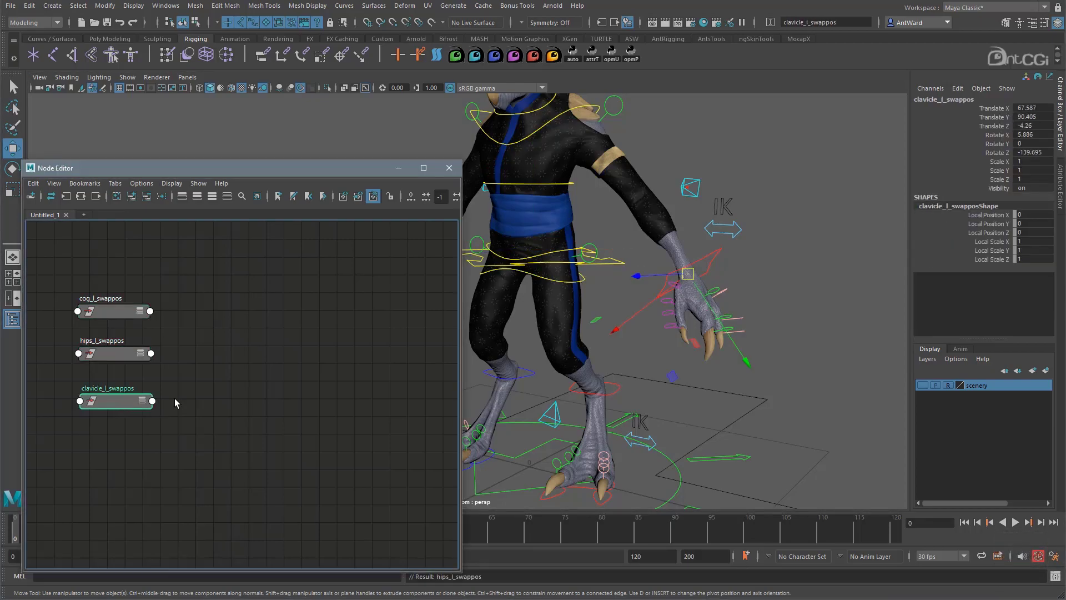
shift+click(611, 119)
key(p)
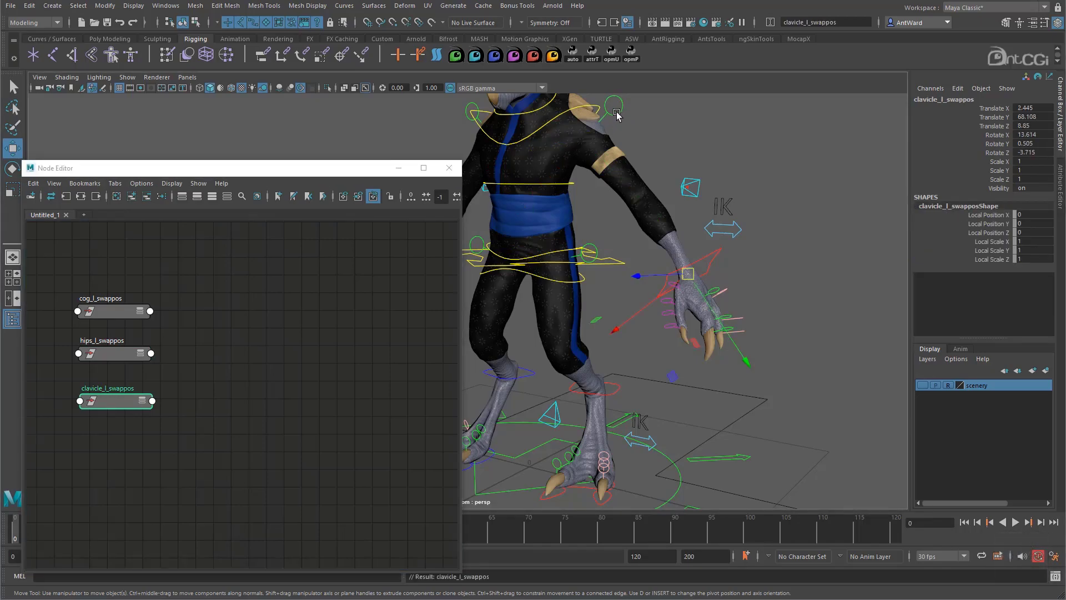
Examine in the Outliner where the cog and hips swappos locators sit in the hierarchy under cog_ctrl
click(101, 315)
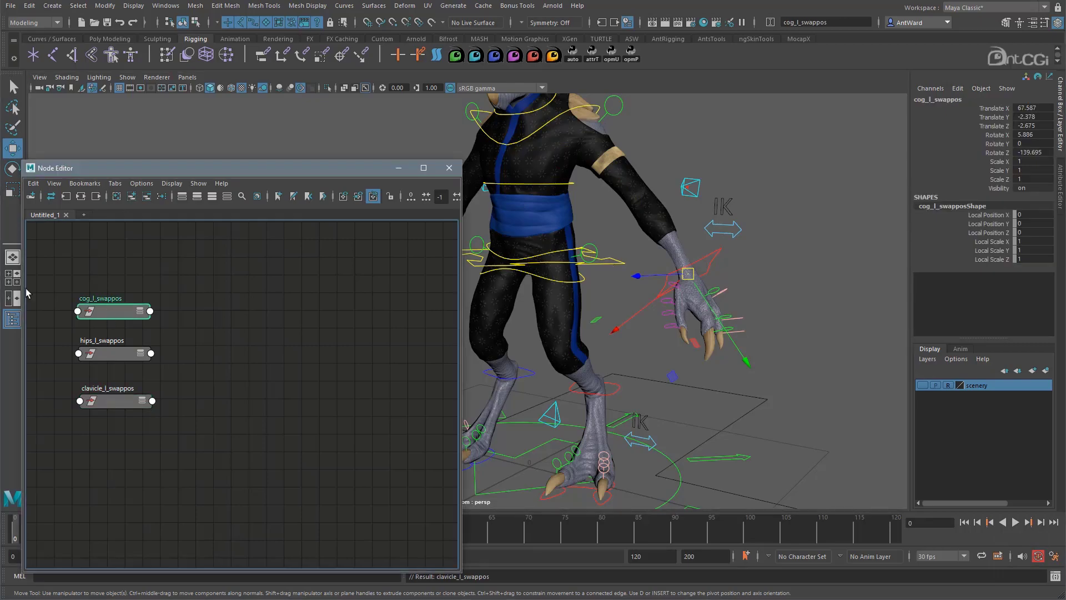
click(12, 318)
right_click(170, 382)
click(187, 405)
drag(240, 433, 283, 433)
click(143, 267)
click(144, 267)
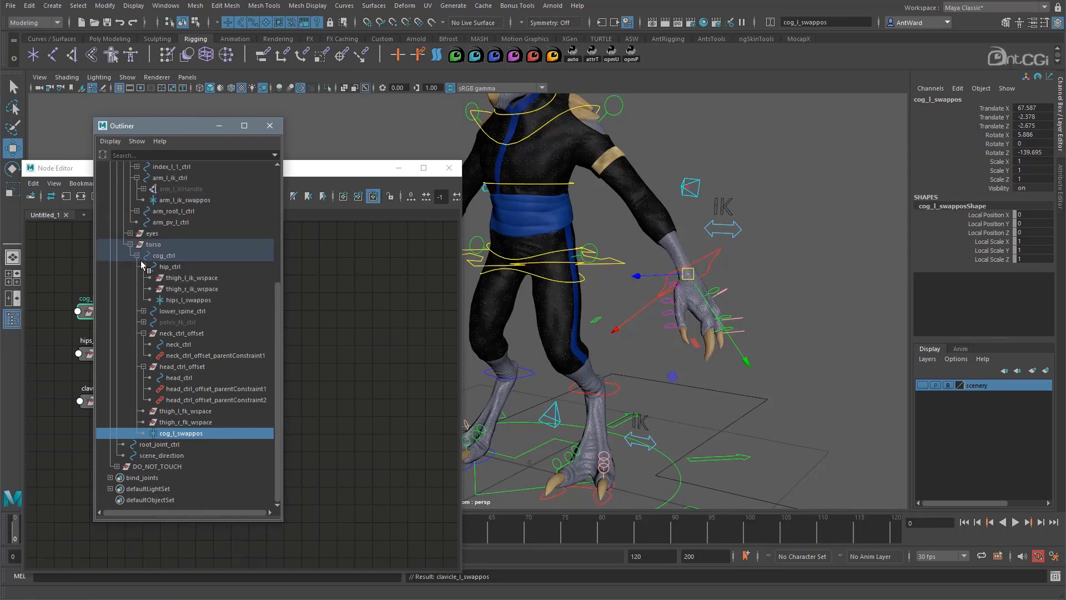
click(143, 266)
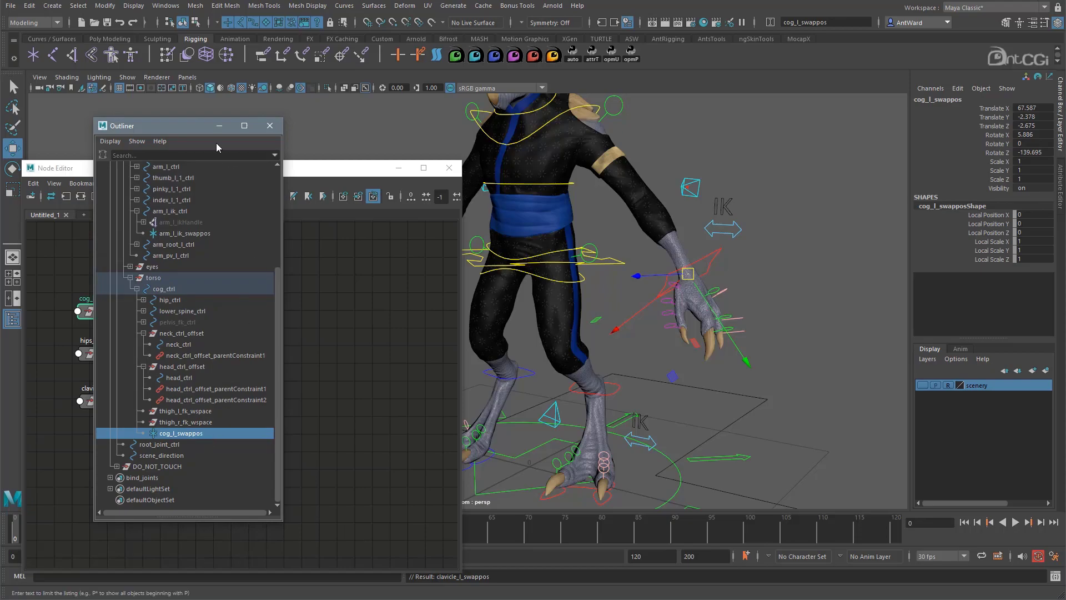
drag(205, 127, 0, 121)
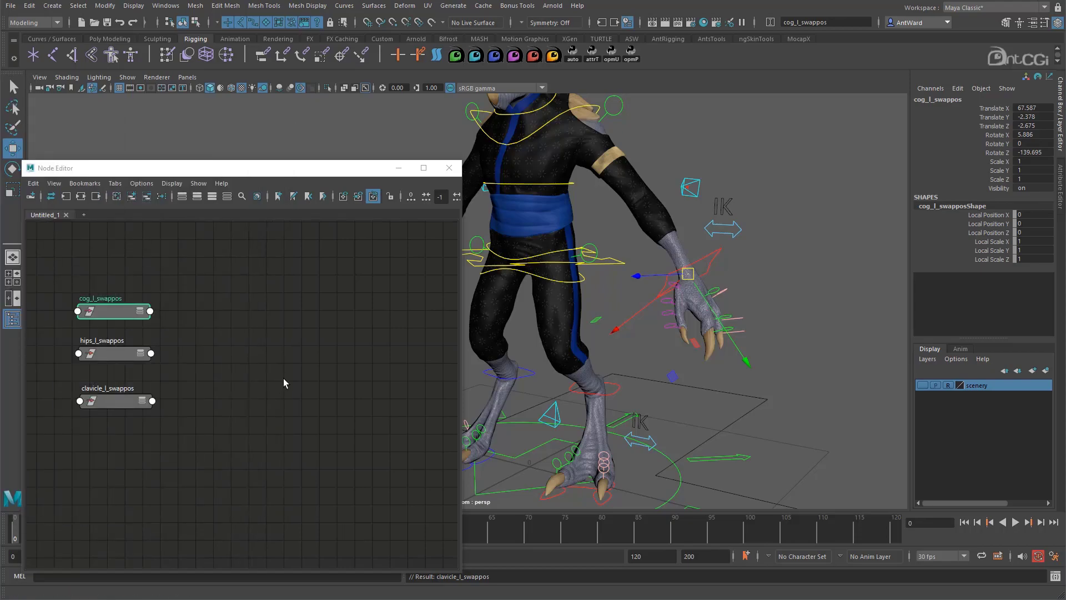
Raise arm_l_ik_ctrl, test-rotate hip_ctrl to check its swappos locator, and undo the rotation
alt+right_drag(280, 382, 231, 361)
alt+middle_drag(231, 360, 229, 387)
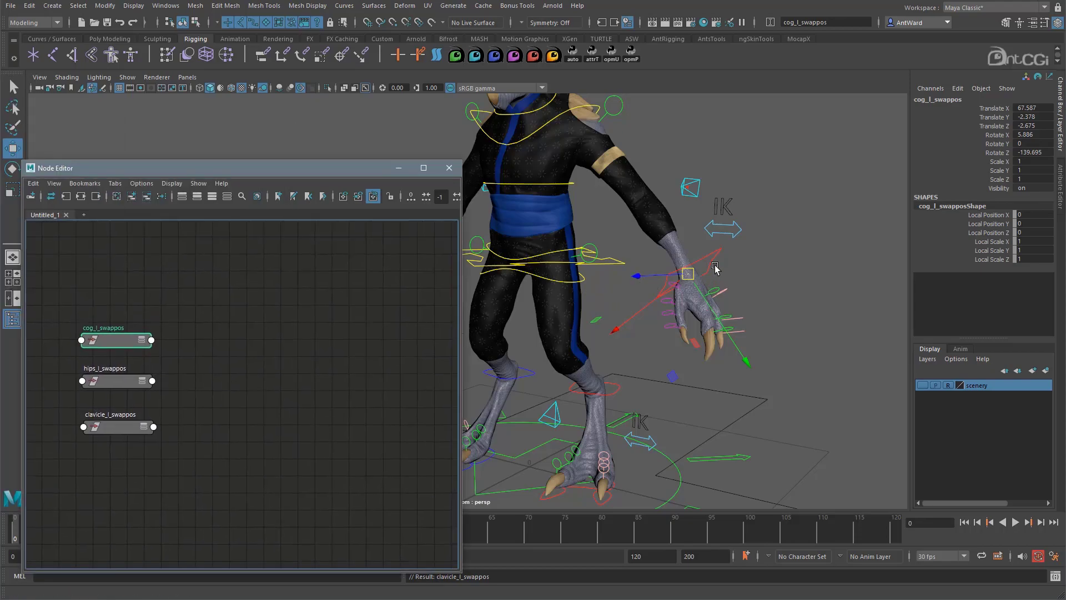
click(691, 289)
drag(690, 284, 742, 172)
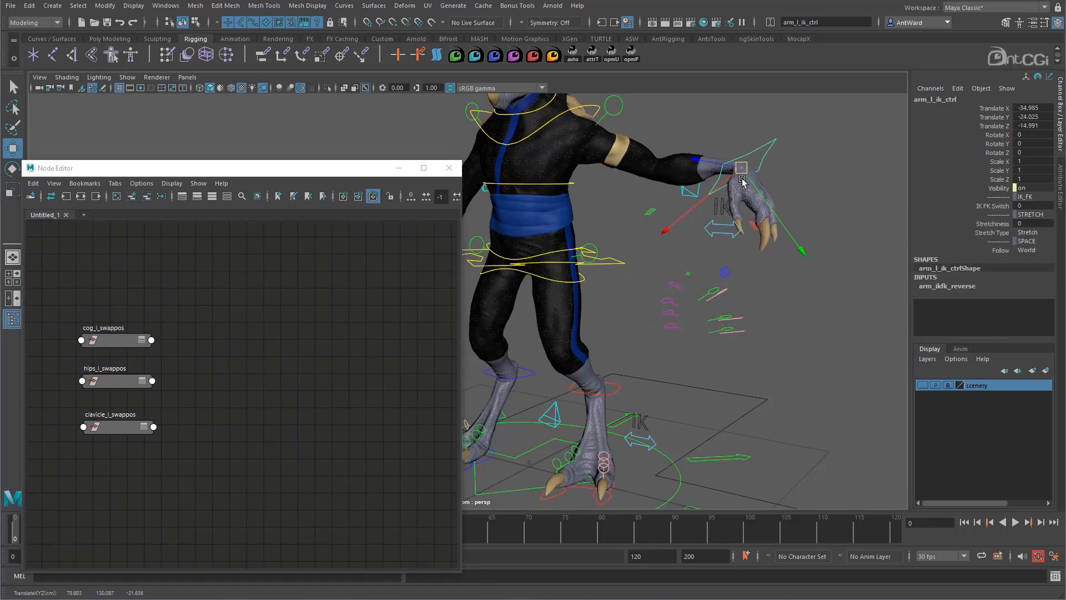
key(e)
click(584, 281)
drag(584, 280, 627, 380)
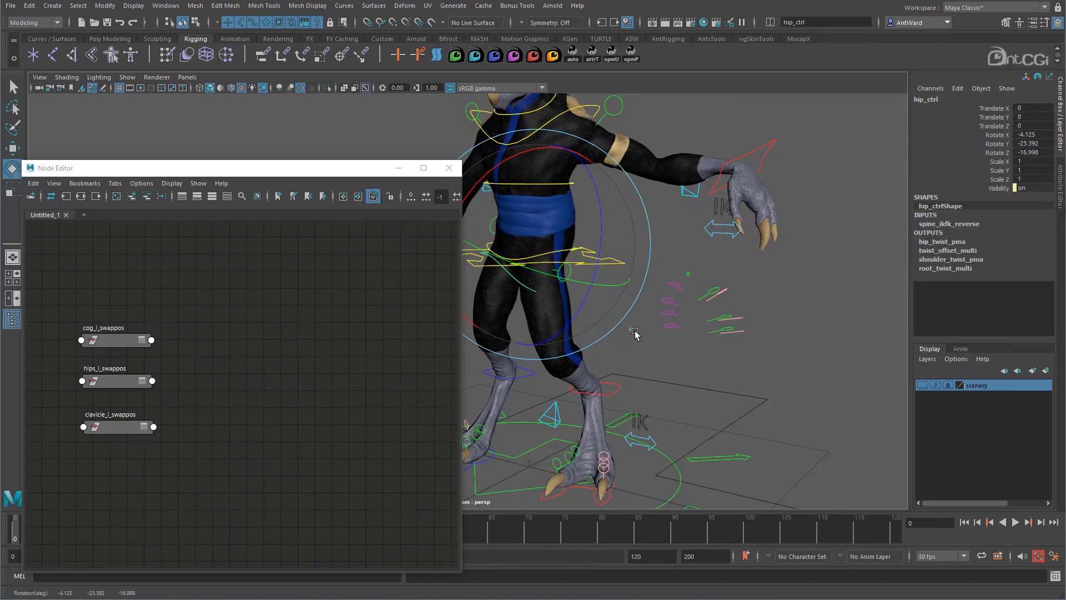
key(ctrl+z)
Test-rotate arm_root_l_ctrl to check its swappos locator, and undo the remaining test poses
click(617, 147)
drag(626, 171, 711, 247)
key(ctrl+z)
key(ctrl+z)
key(ctrl+z)
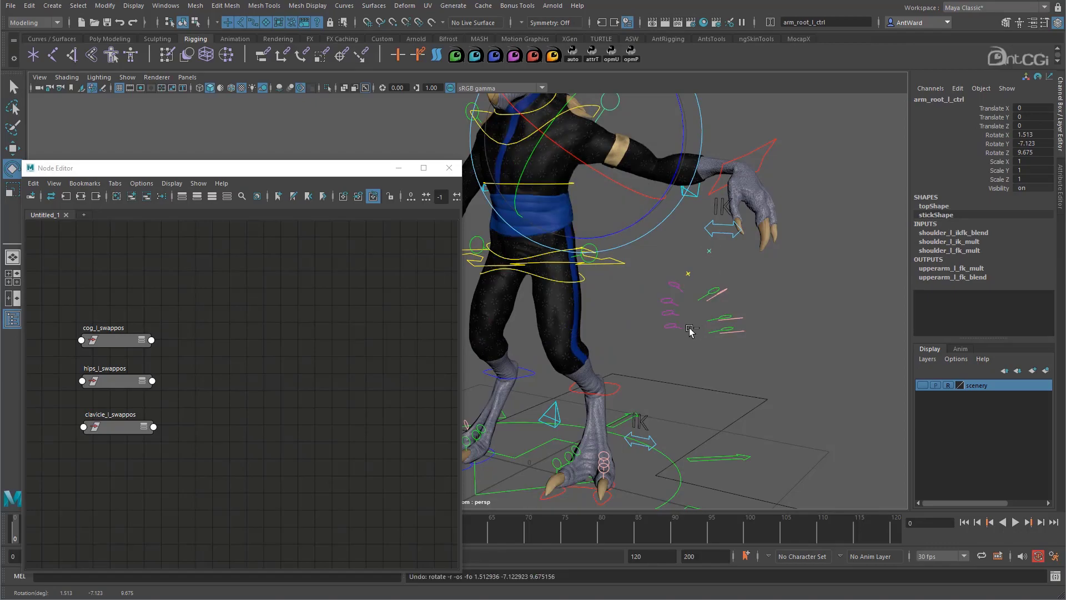
key(ctrl+z)
Create a blendMatrix node beside the swappos nodes and rename it arm_l_space_blend
alt+drag(678, 353, 638, 347)
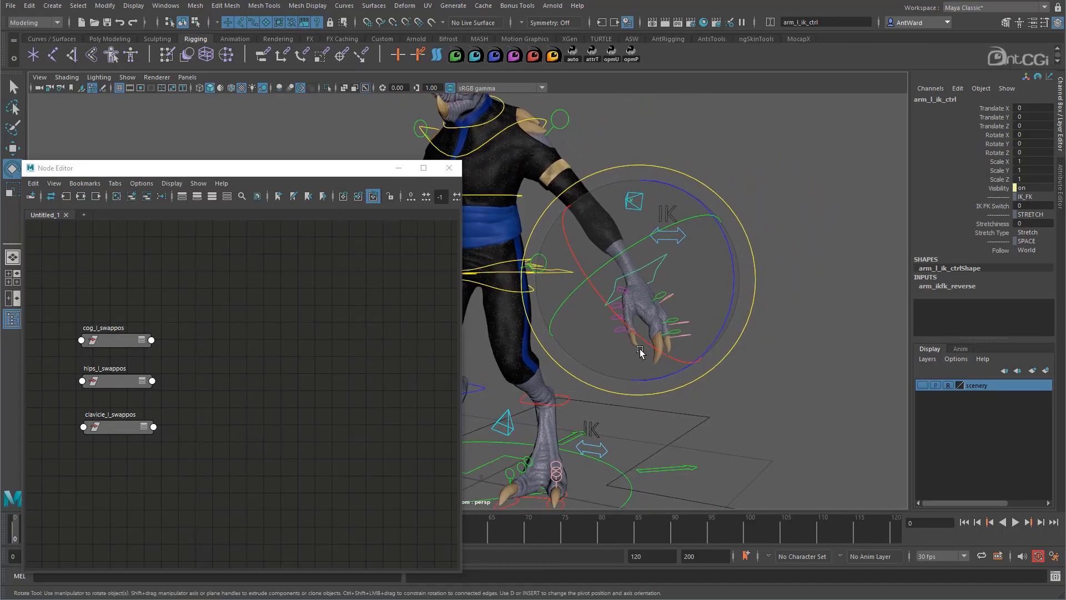
click(276, 403)
text(blend)
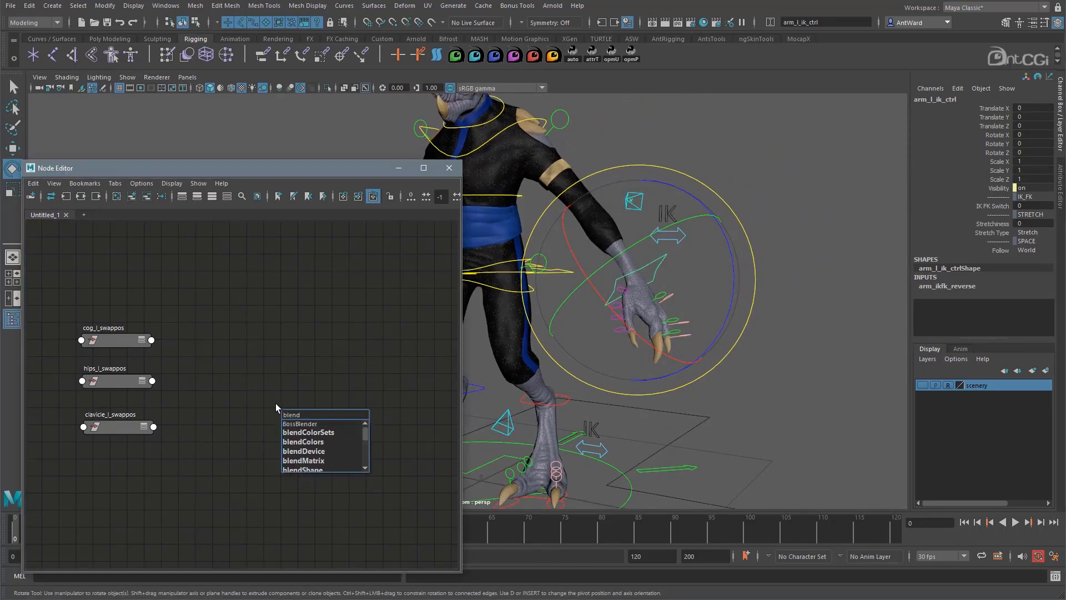
click(304, 460)
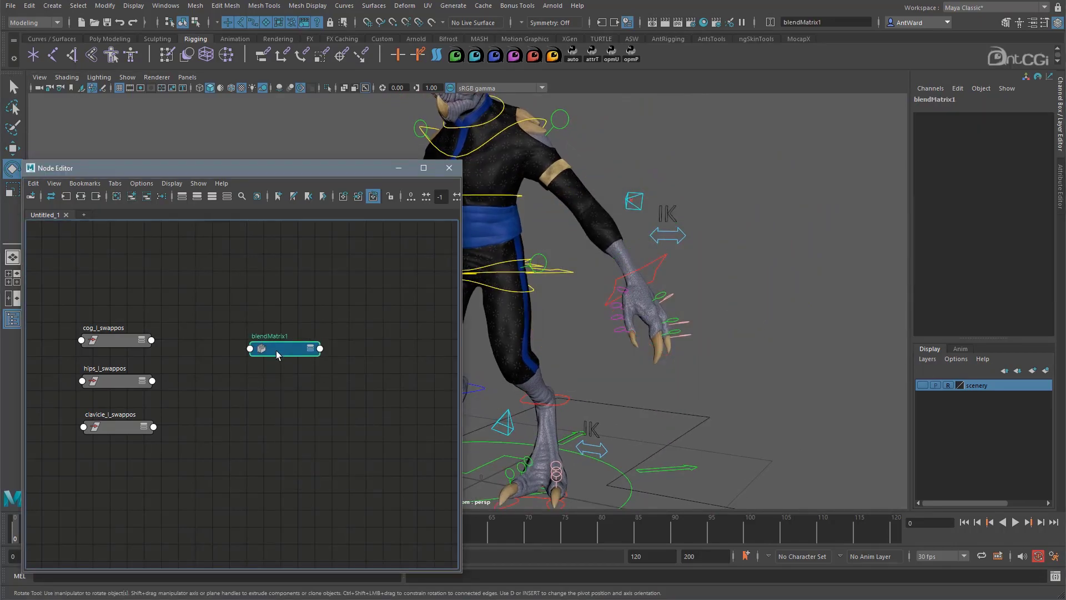
drag(277, 354, 264, 341)
double_click(265, 328)
text(arm_l_space_blend)
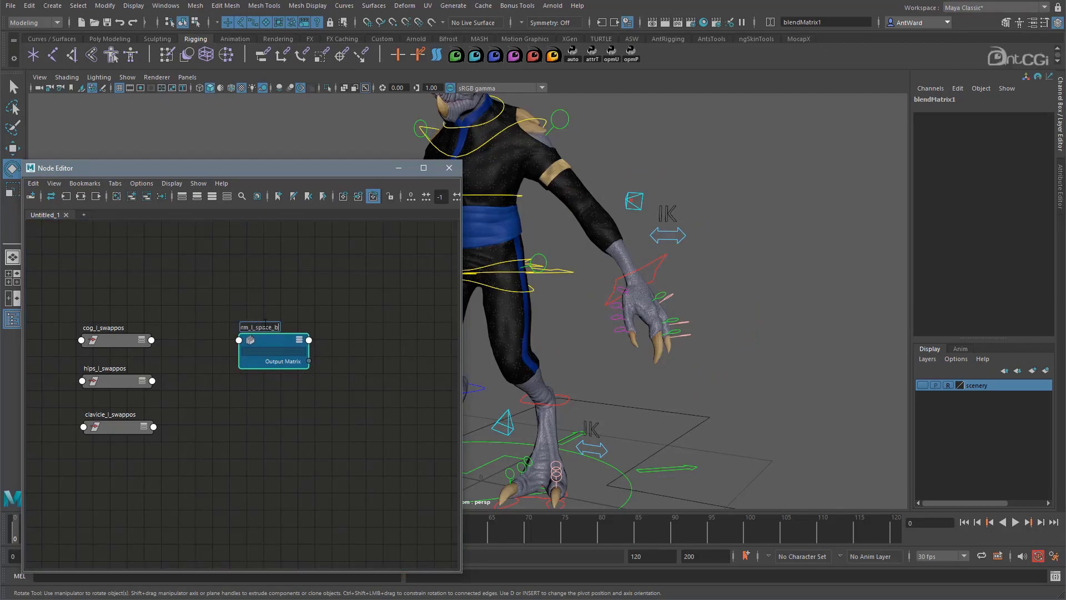
key(Return)
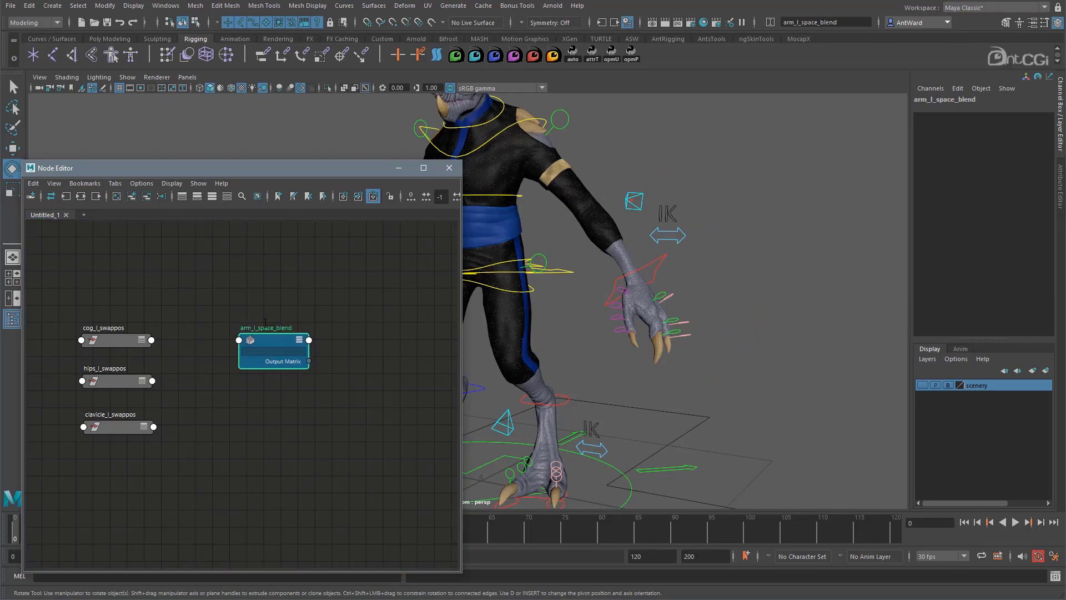
Open a separate copy of arm_l_ik_ctrl's attributes, show arm_l_space_blend's attributes alongside, and expand the control's Transform Offset Parent Matrix
click(668, 256)
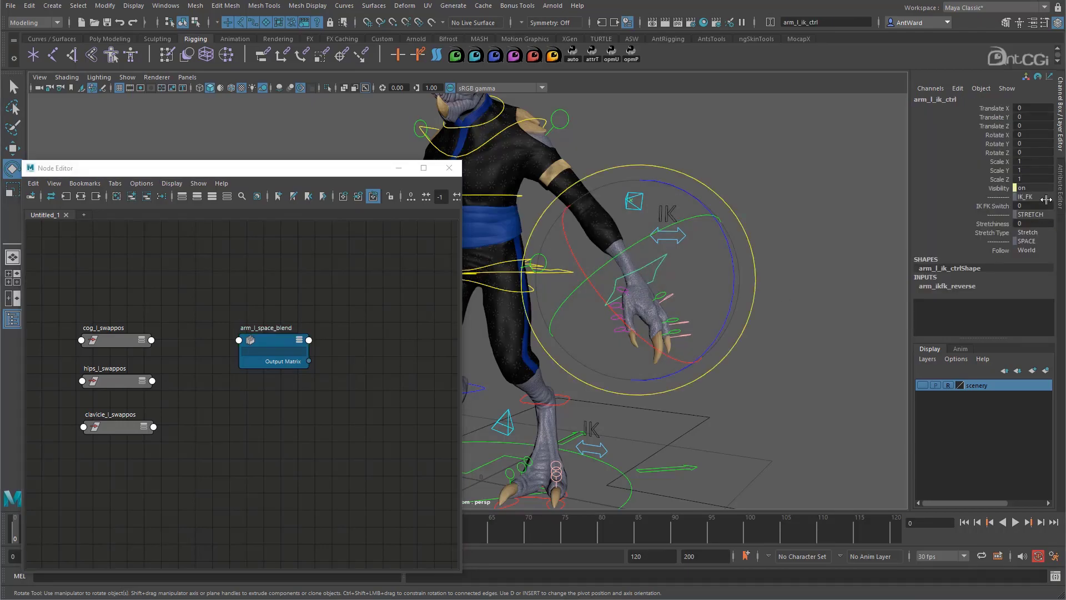
click(1060, 189)
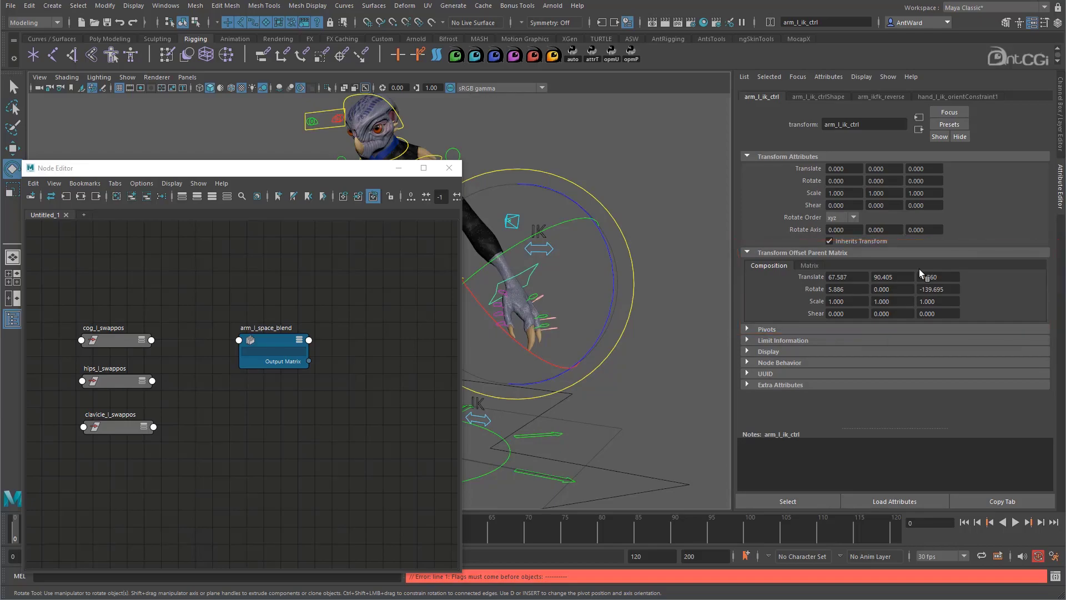
click(1002, 501)
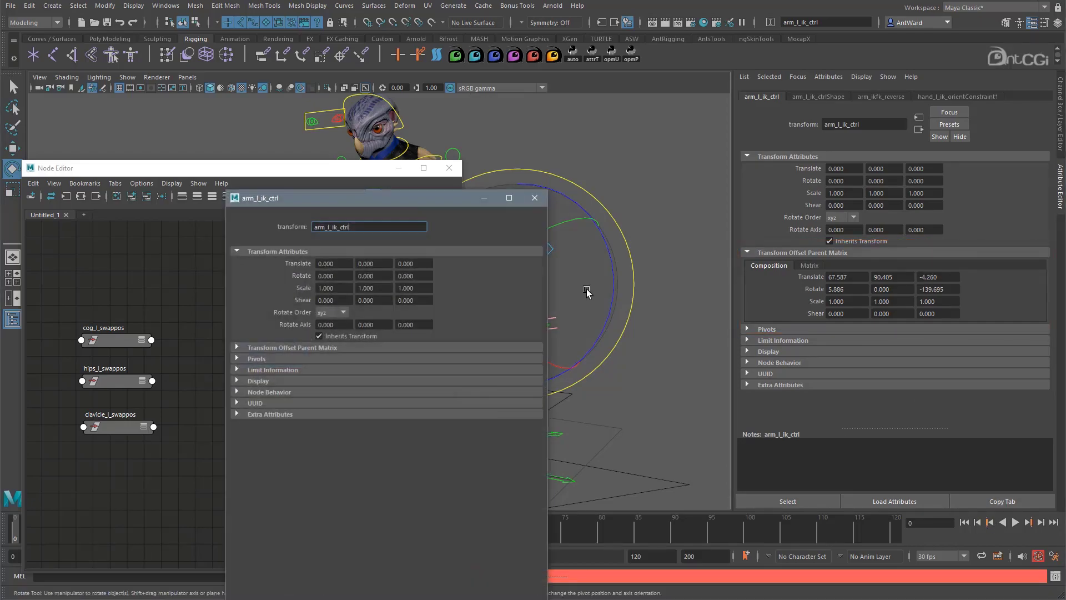
drag(399, 198, 544, 110)
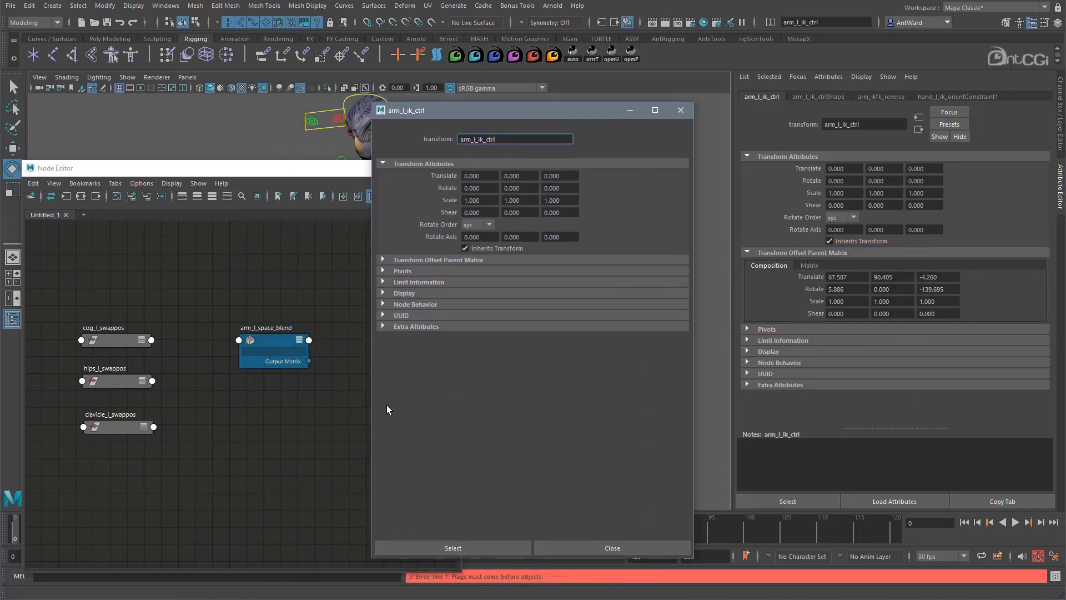
click(261, 346)
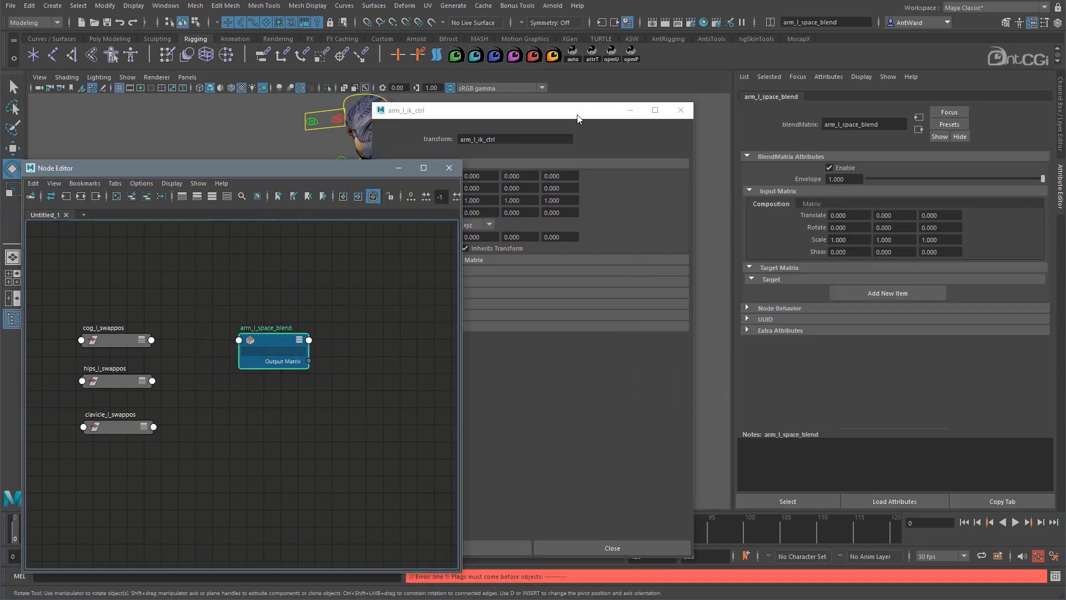
click(572, 177)
click(431, 261)
Copy the control's offset parent matrix translation, 67.587, 90.405, -4.260, into the Input Matrix translation of arm_l_space_blend
drag(485, 285, 456, 286)
key(ctrl+c)
drag(850, 215, 808, 224)
key(ctrl+v)
drag(531, 285, 502, 285)
key(ctrl+c)
drag(896, 216, 863, 218)
key(ctrl+v)
drag(577, 285, 547, 285)
drag(940, 216, 910, 219)
key(ctrl+v)
Copy the control's offset rotation, X 5.886 and Z -139.695, into arm_l_space_blend's Input Matrix and close the copied attribute window
drag(484, 297, 457, 297)
key(ctrl+c)
drag(850, 228, 816, 229)
key(ctrl+v)
drag(581, 297, 548, 297)
key(ctrl+c)
drag(940, 228, 898, 230)
key(ctrl+v)
key(Return)
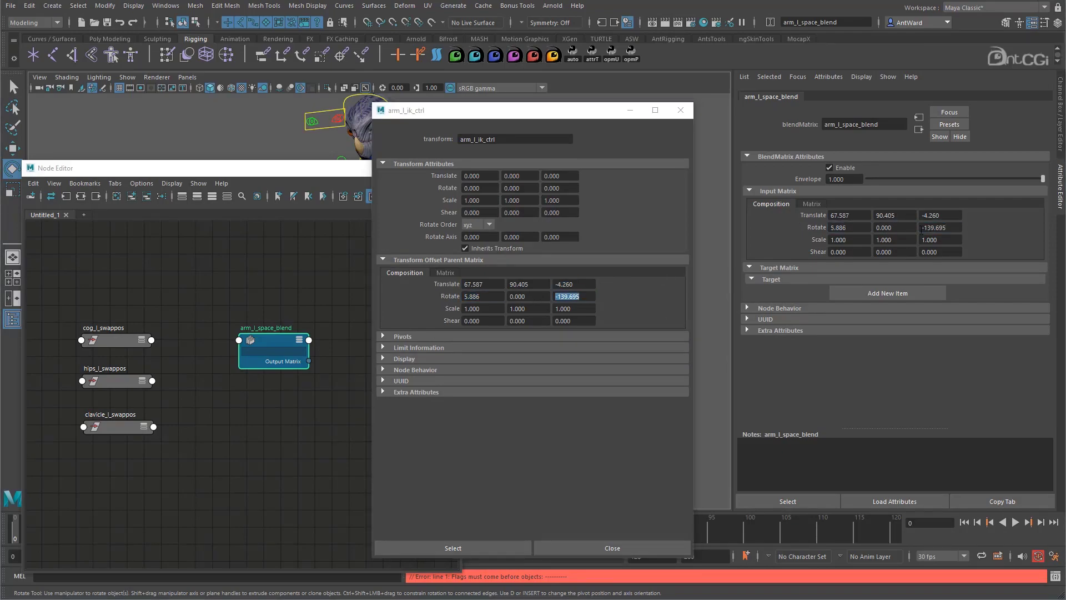
click(684, 115)
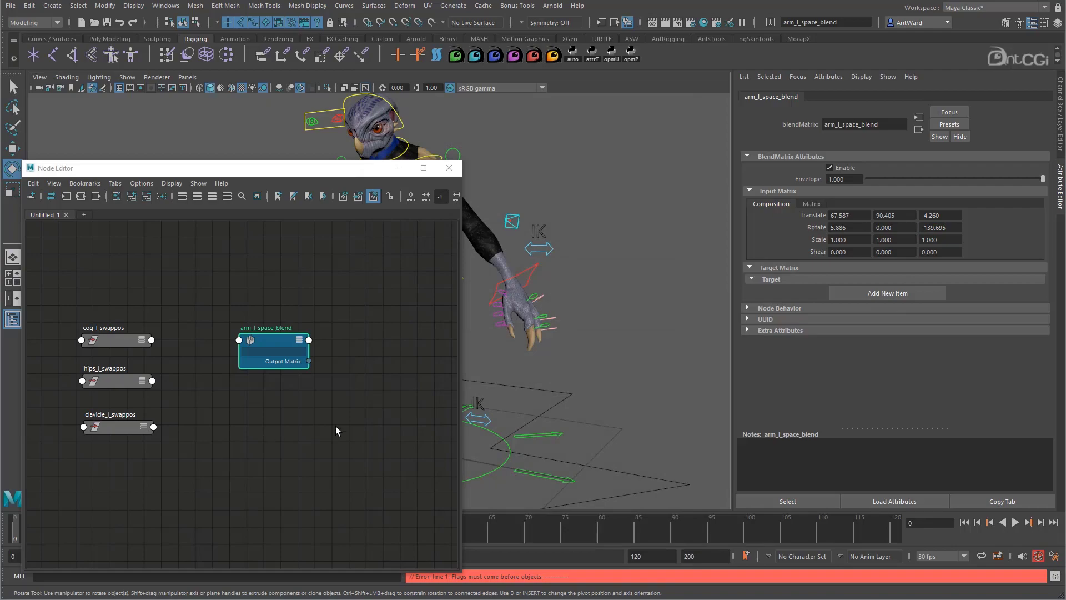
Add three target items to arm_l_space_blend and move its node farther from the swappos nodes
click(849, 292)
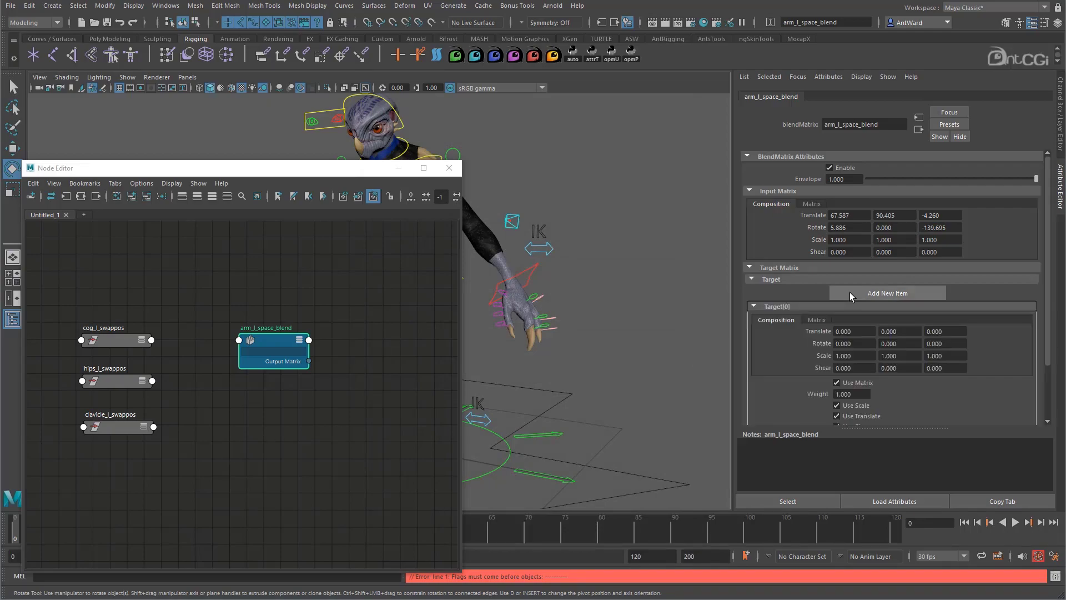
click(887, 293)
scroll(934, 285, down, 2)
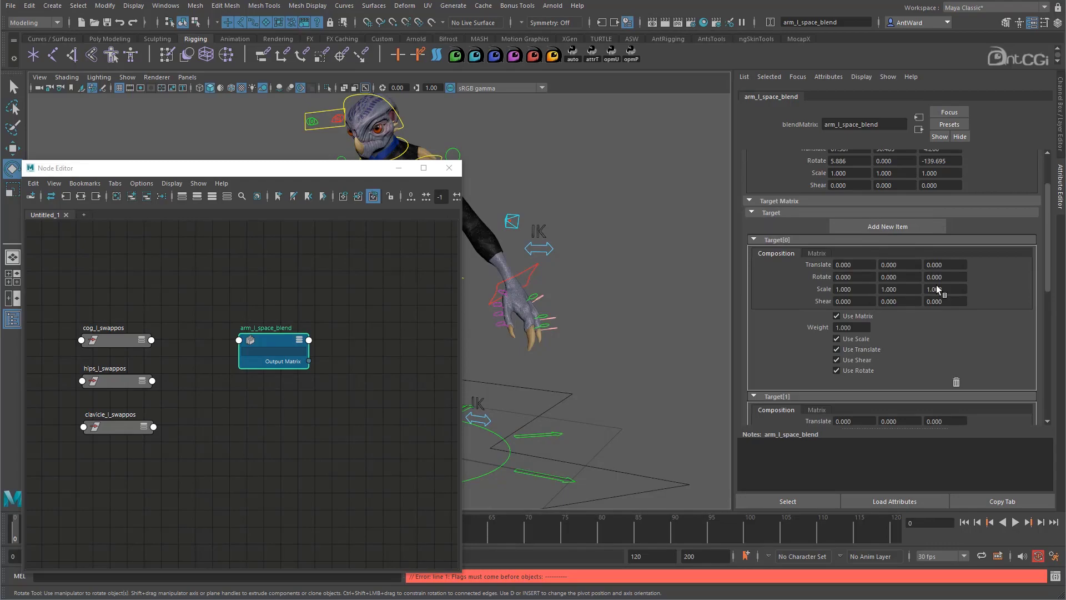
scroll(801, 257, down, 5)
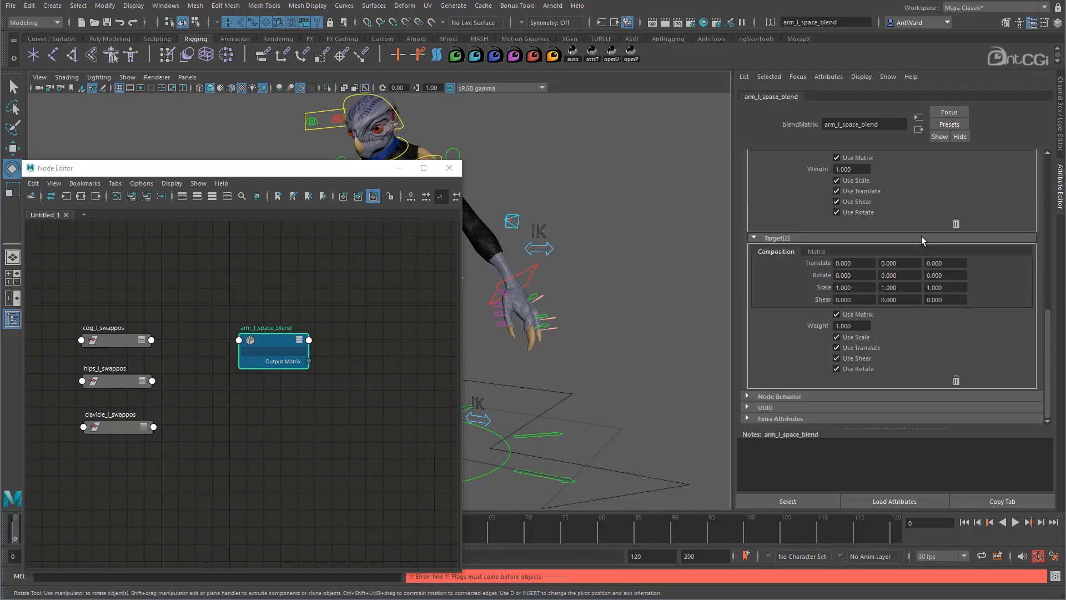
drag(276, 345, 326, 383)
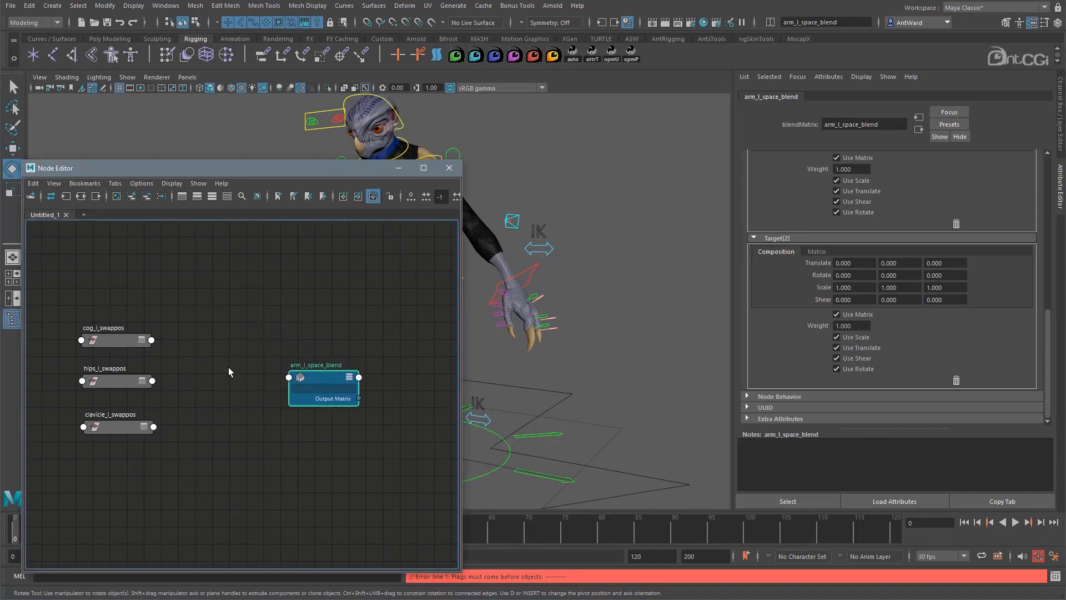
Connect cog_l_swappos's World Matrix[0] to target[0].targetMatrix of arm_l_space_blend
click(152, 341)
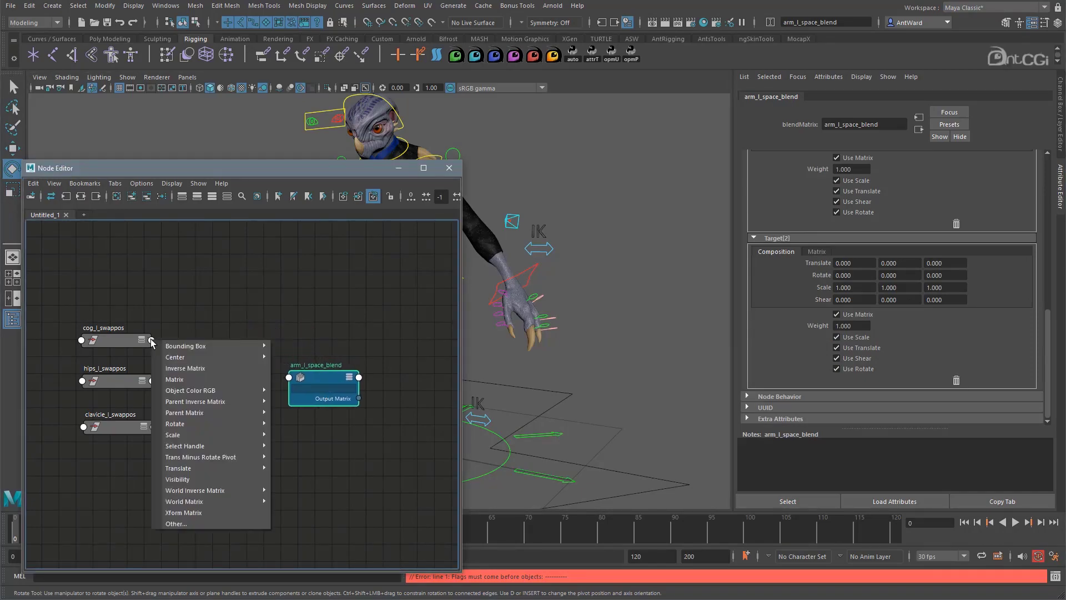
mouse_move(221, 500)
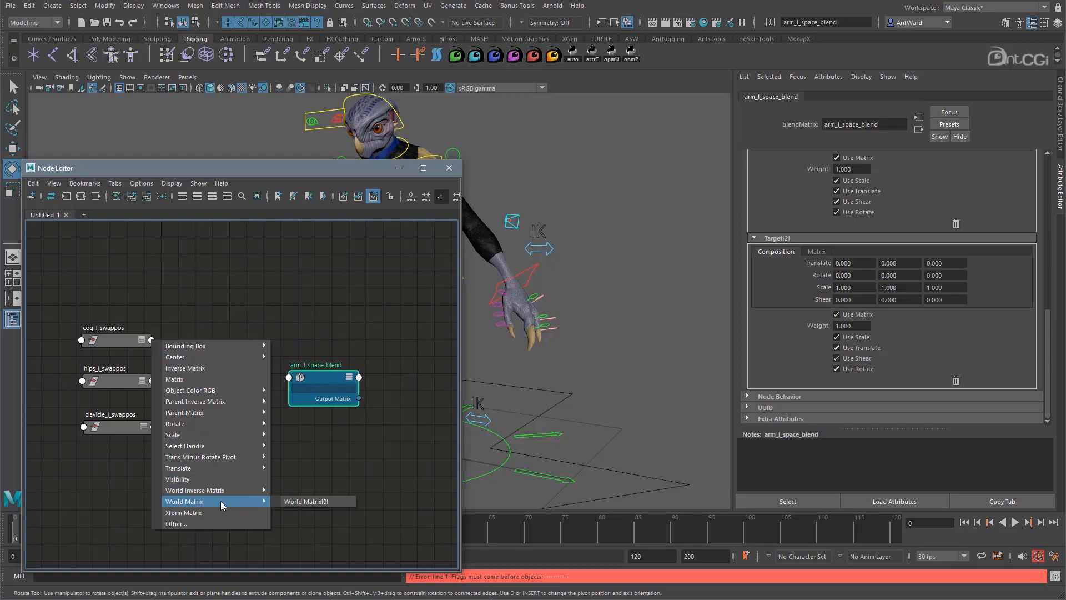
click(305, 501)
click(289, 377)
click(300, 384)
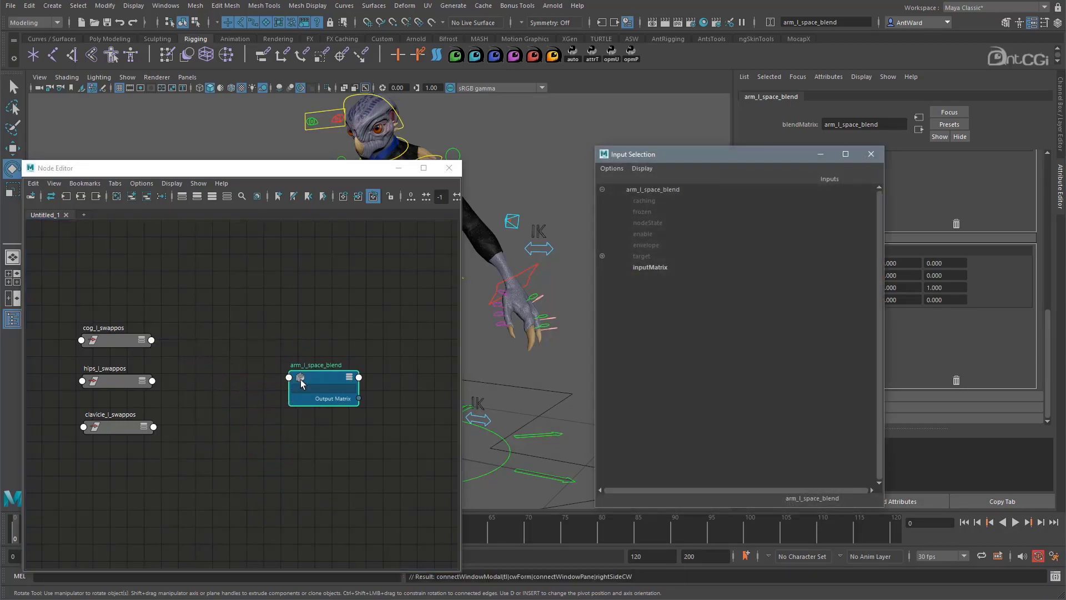
click(601, 267)
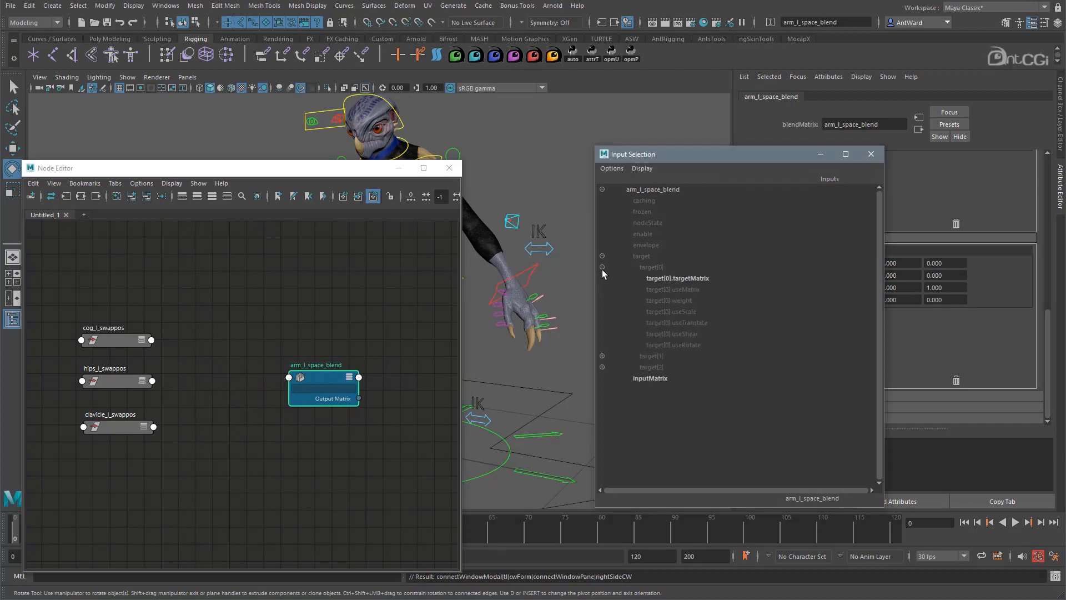
click(688, 278)
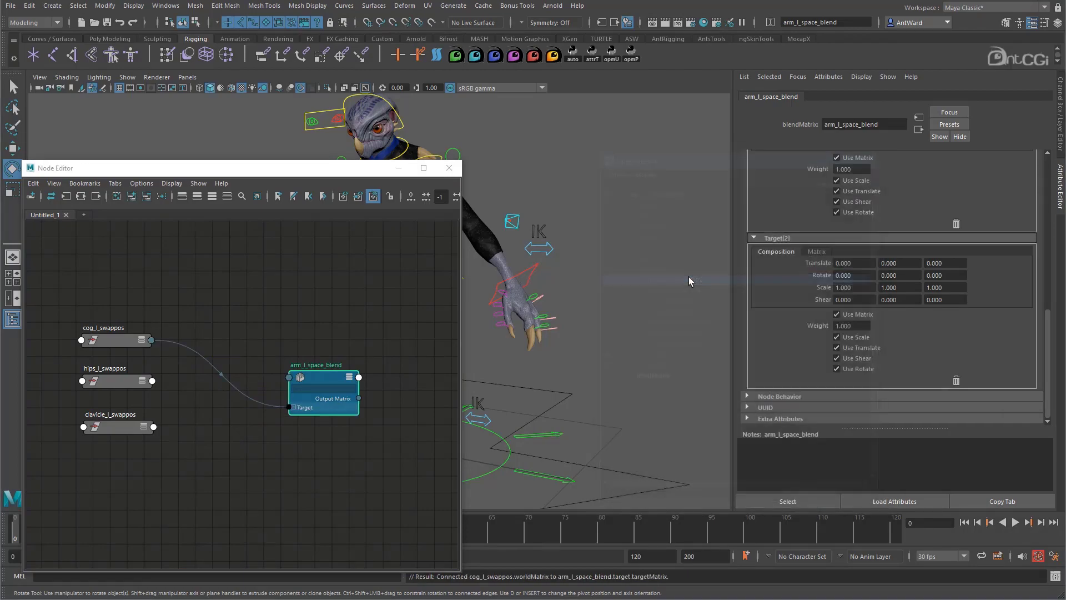
Connect hips_l_swappos's World Matrix[0] to target[1].targetMatrix of arm_l_space_blend
click(152, 381)
mouse_move(186, 544)
click(311, 544)
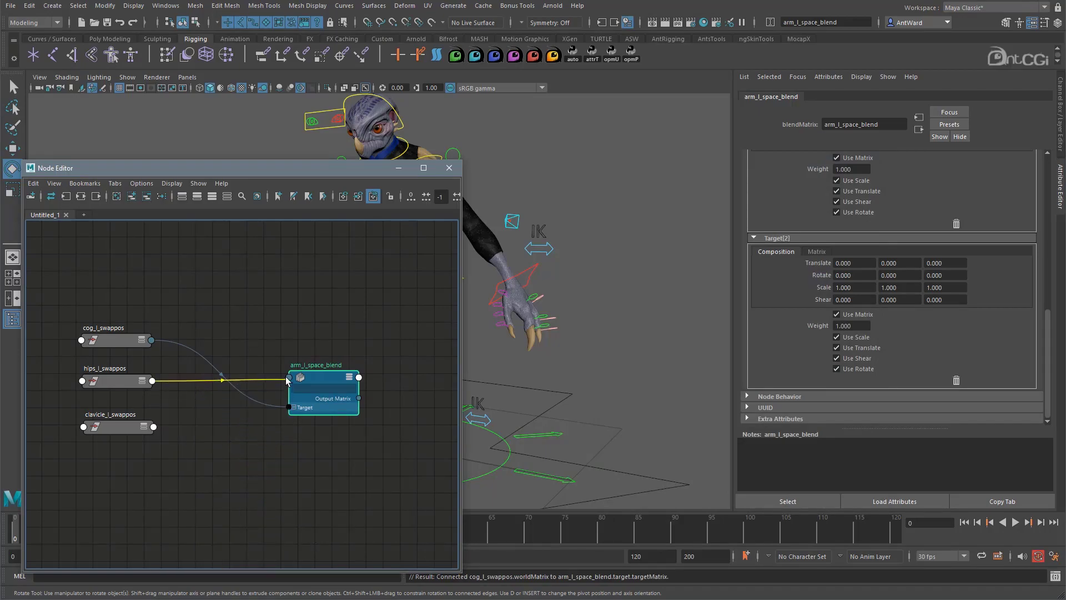
click(305, 381)
click(603, 256)
click(602, 278)
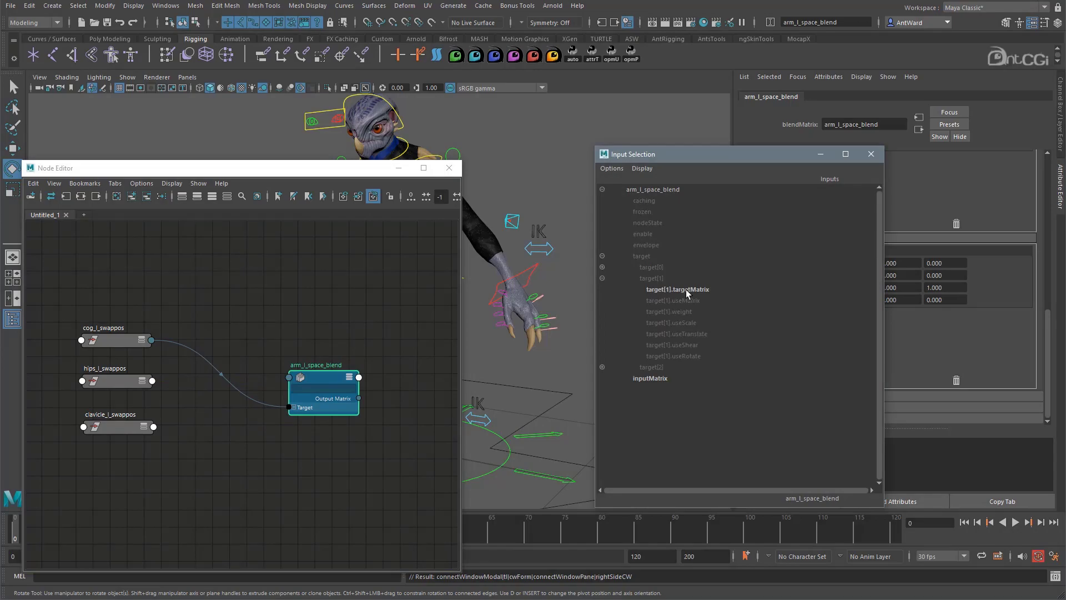
click(685, 289)
Connect clavicle_l_swappos's World Matrix[0] to target[2].targetMatrix of arm_l_space_blend and check the target matrix values
click(156, 427)
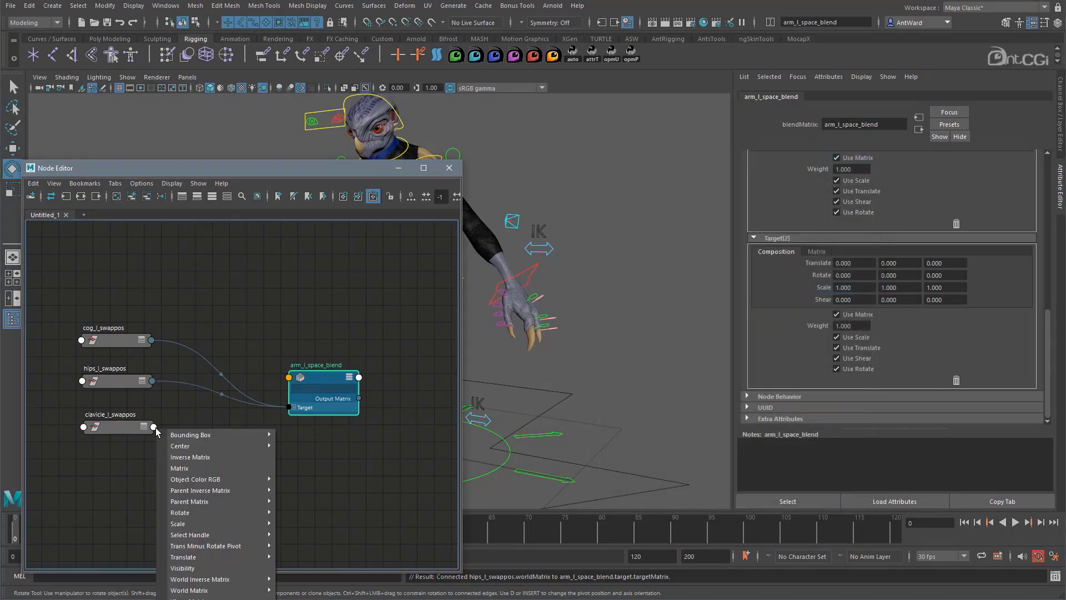
mouse_move(222, 590)
click(304, 590)
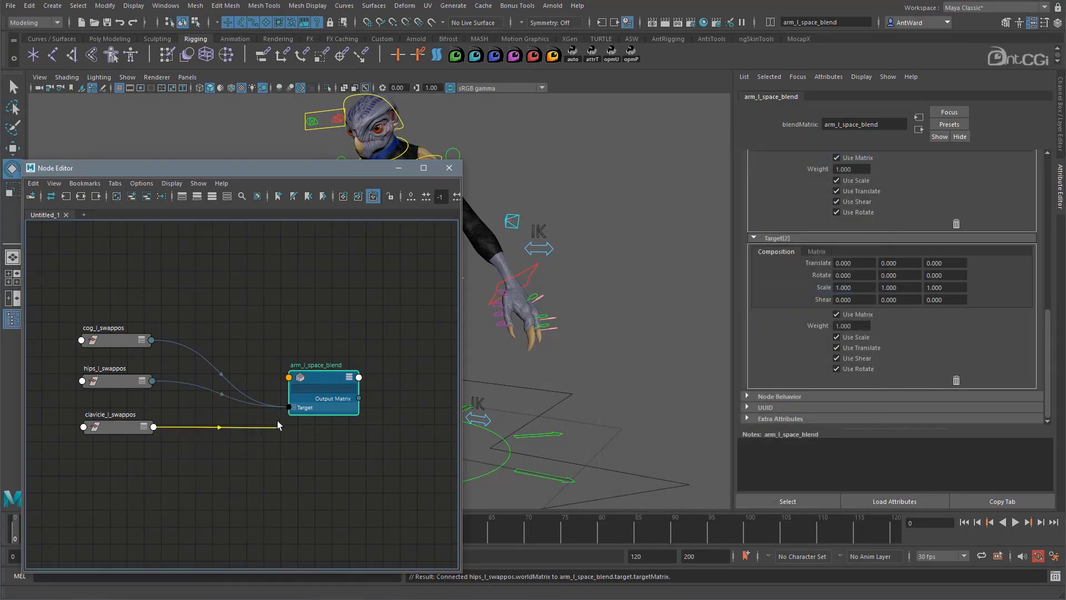
click(324, 391)
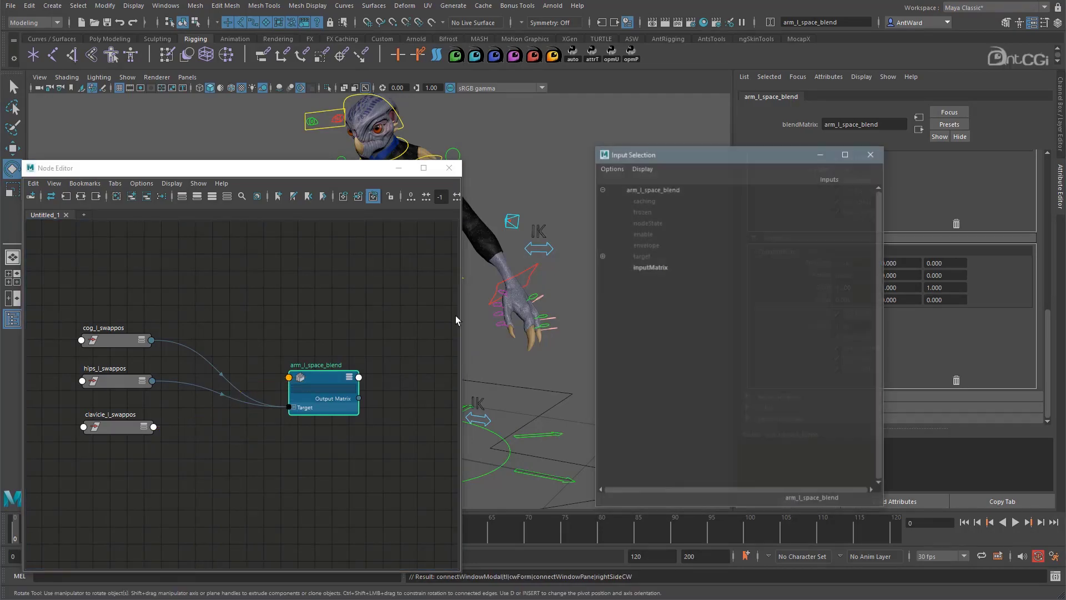
click(602, 256)
click(603, 289)
click(695, 300)
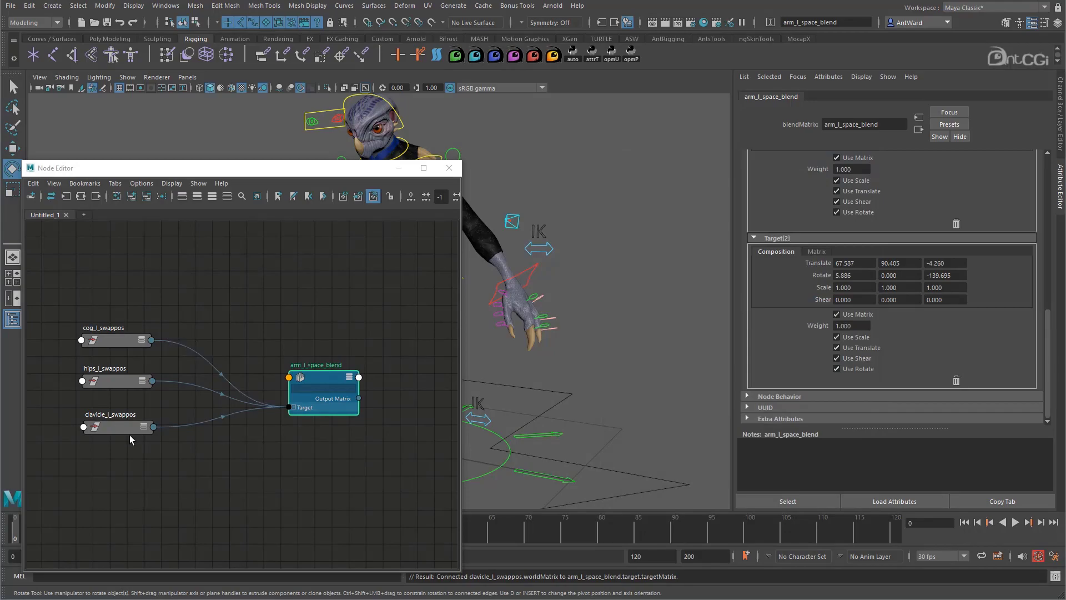
scroll(922, 315, up, 3)
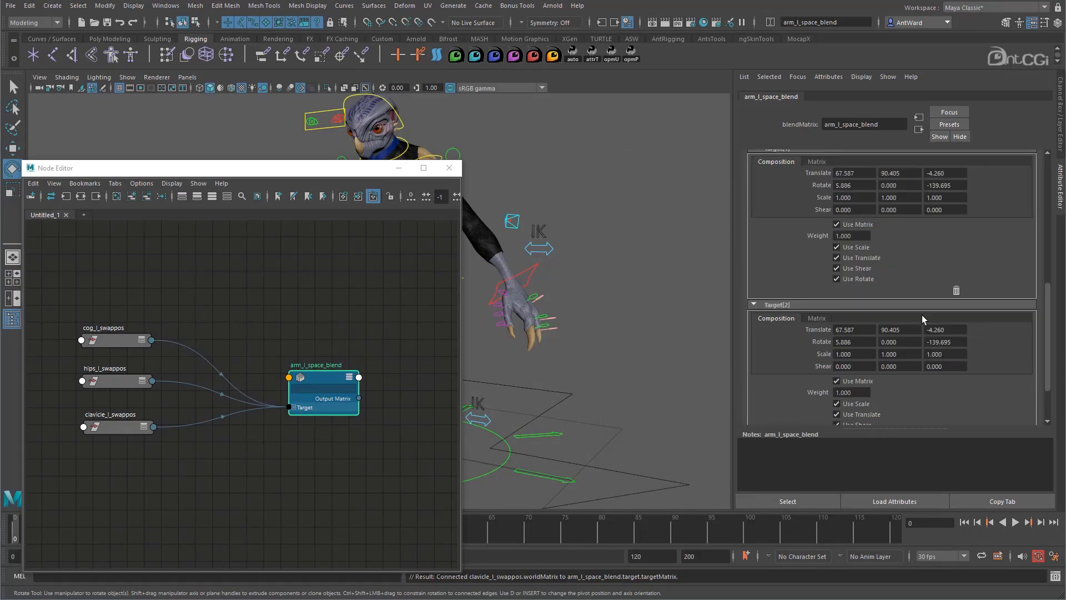
scroll(916, 280, up, 4)
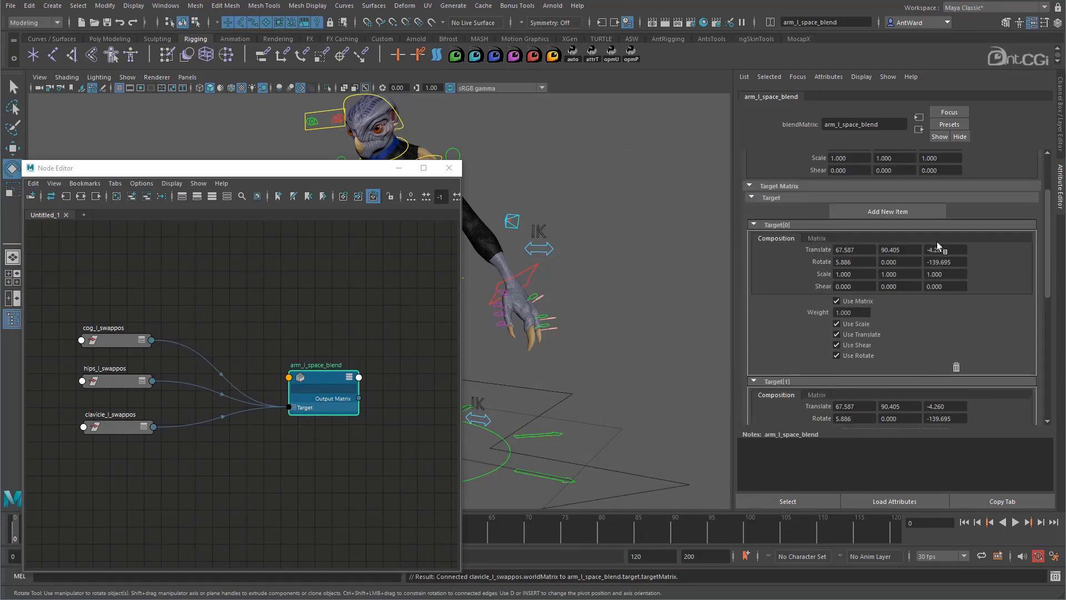
scroll(914, 354, up, 2)
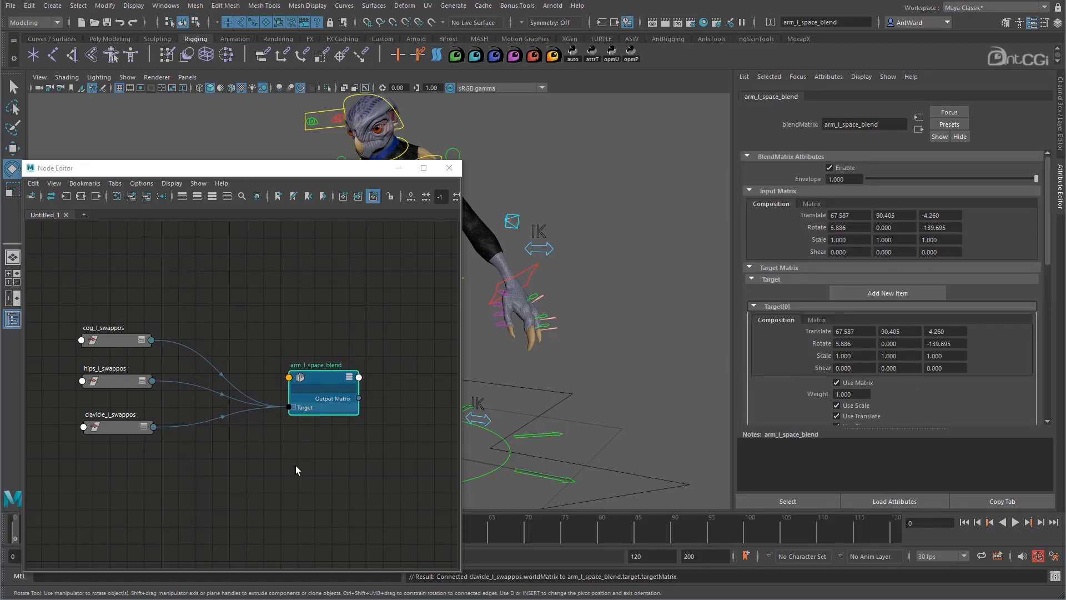
Enlarge the Node Editor window and expand arm_l_space_blend's Target into its separate entries
drag(462, 315, 514, 324)
alt+drag(595, 341, 571, 346)
alt+middle_drag(571, 345, 684, 349)
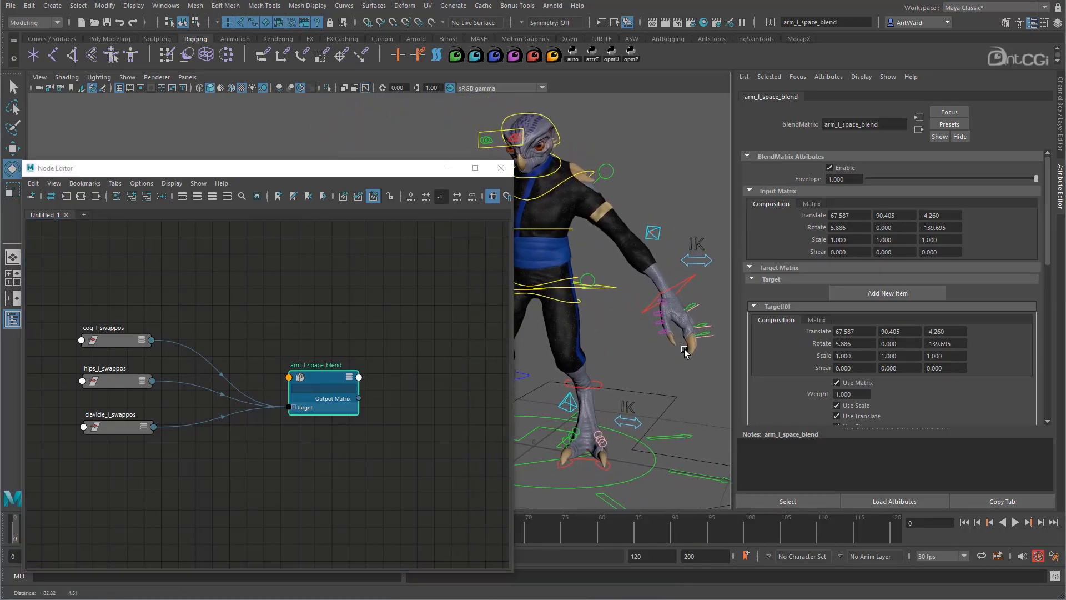
drag(295, 161, 284, 62)
alt+right_drag(347, 340, 342, 364)
alt+middle_drag(330, 362, 334, 388)
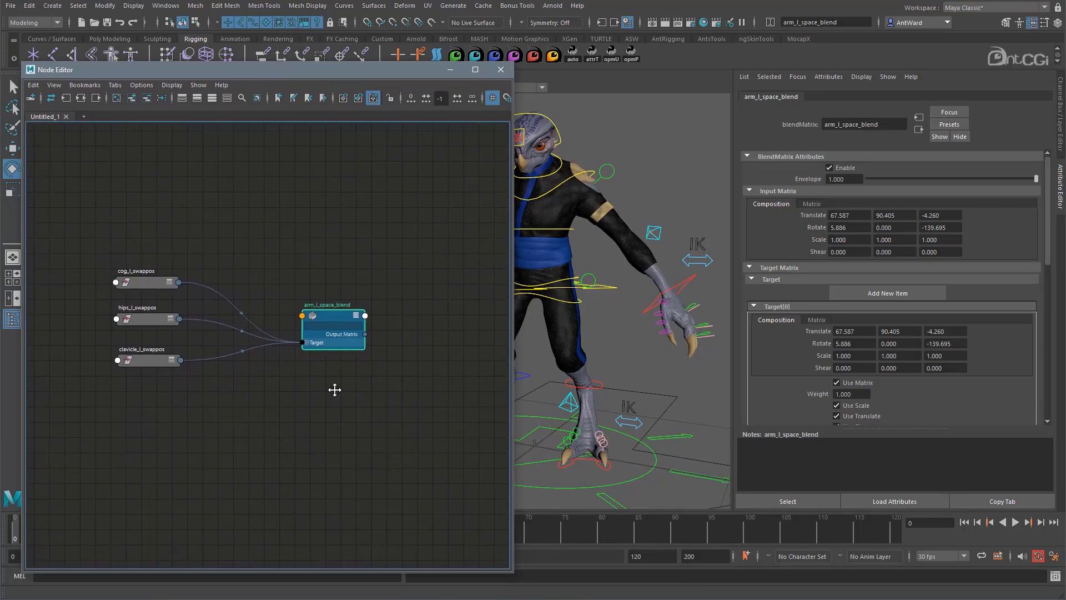
click(306, 342)
alt+middle_drag(317, 435, 332, 452)
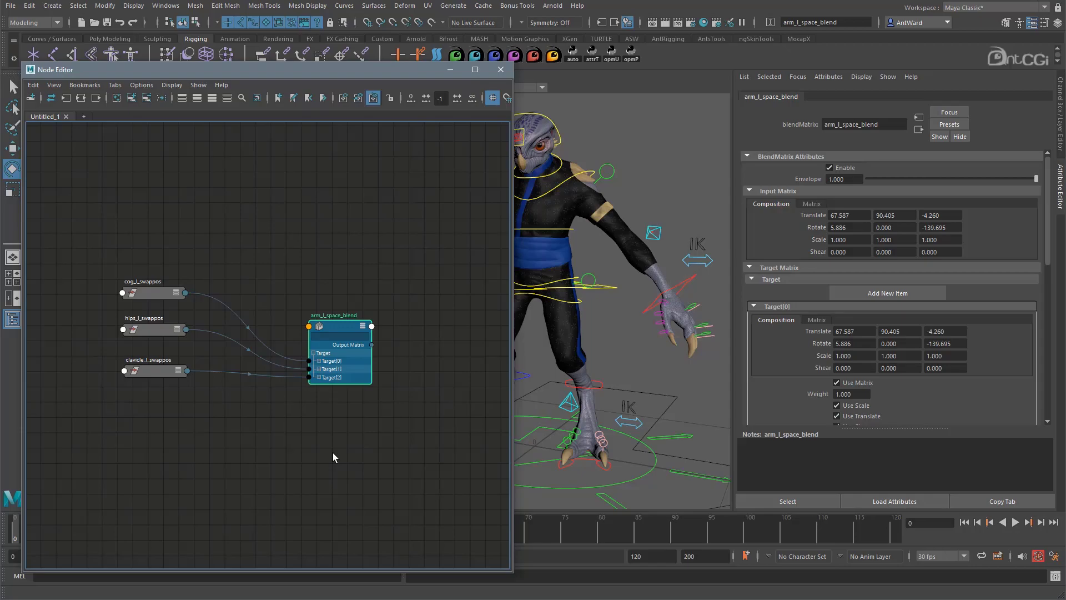
Create a condition node, place it above arm_l_space_blend, and show its full attribute list
click(332, 452)
key(Tab)
text(condition)
click(356, 483)
drag(363, 468, 270, 221)
key(3)
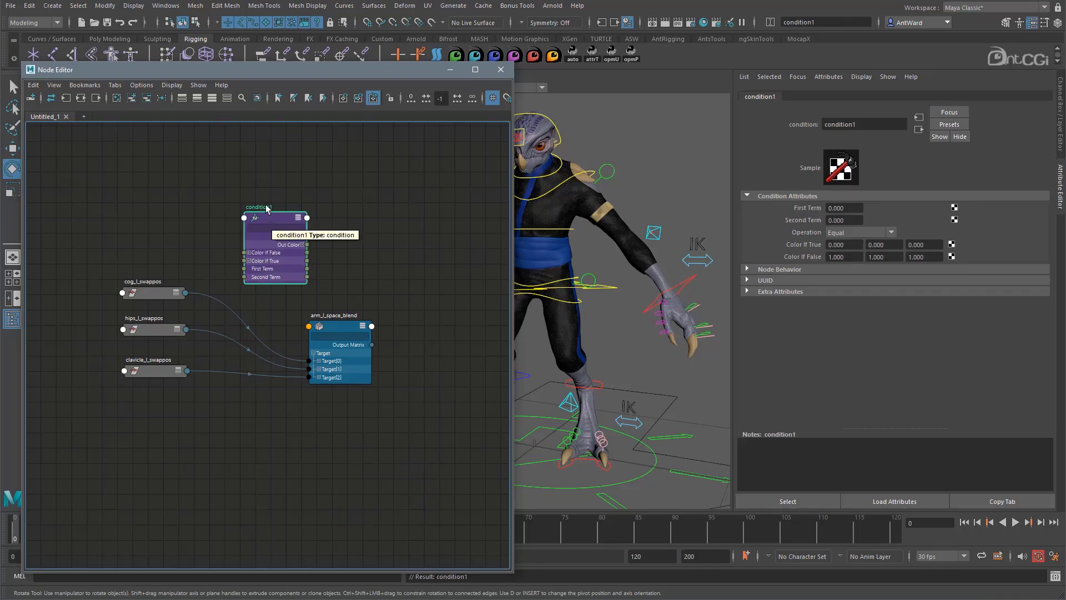
Rename the condition node arm_l_space_condiiton and review its Operation choices, leaving it on Equal
double_click(850, 124)
text(arm_l_space)
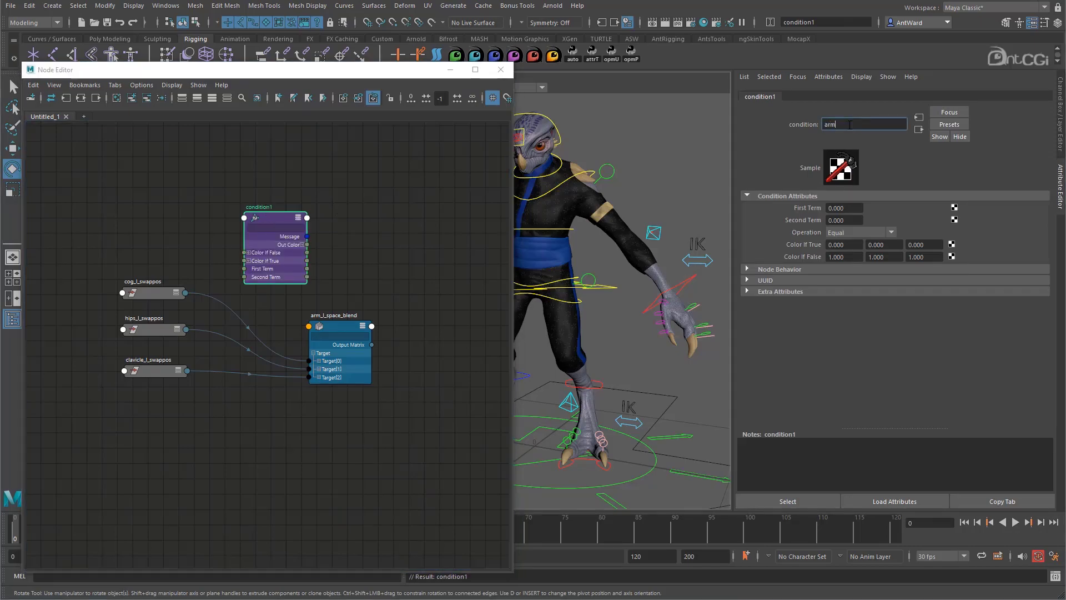
text(_condiiton)
key(Return)
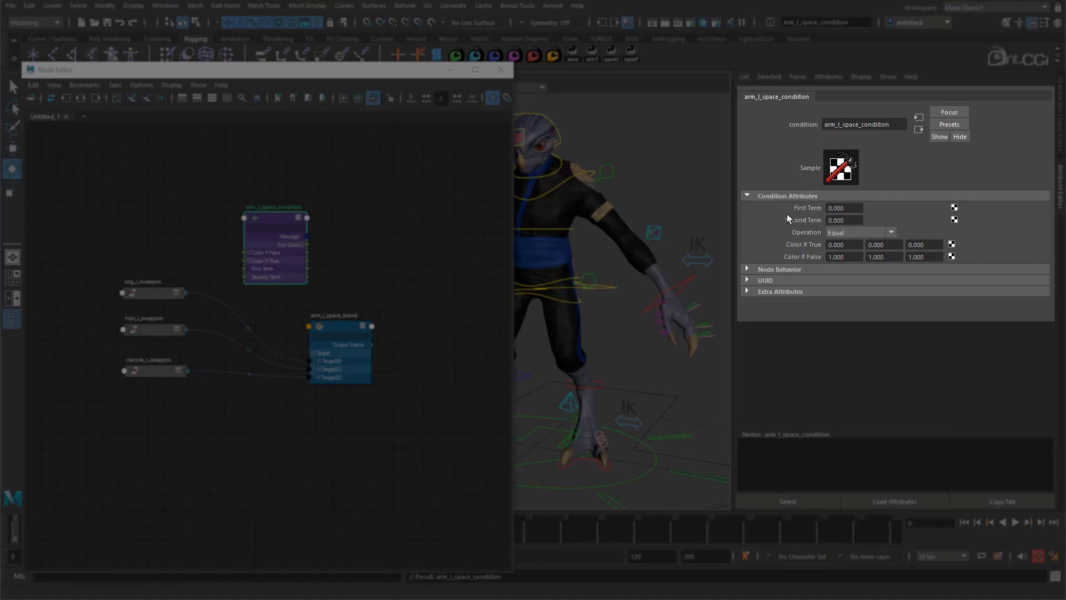
click(857, 231)
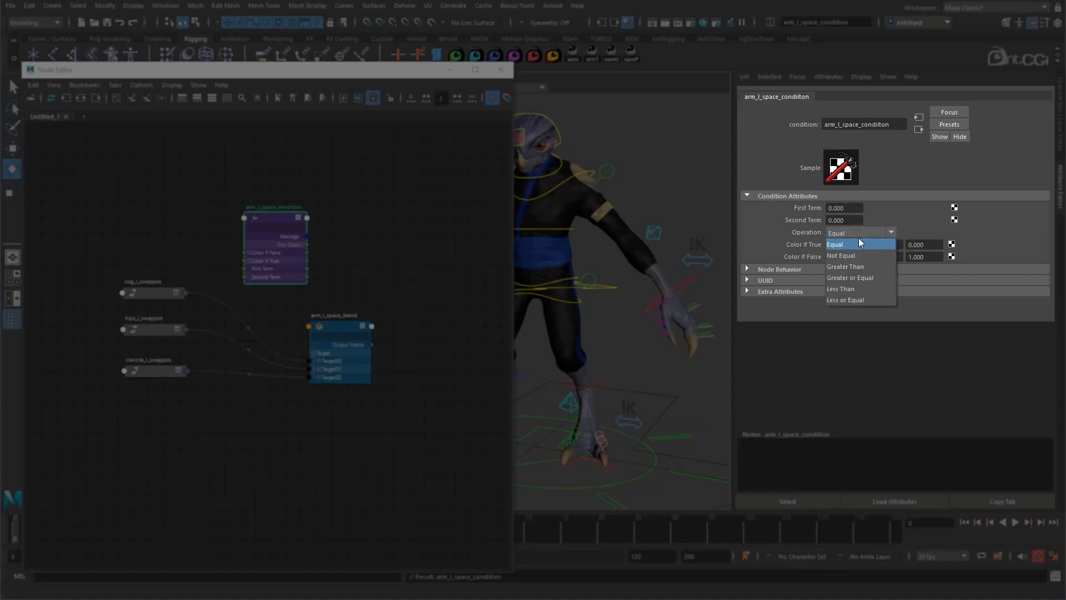
click(808, 334)
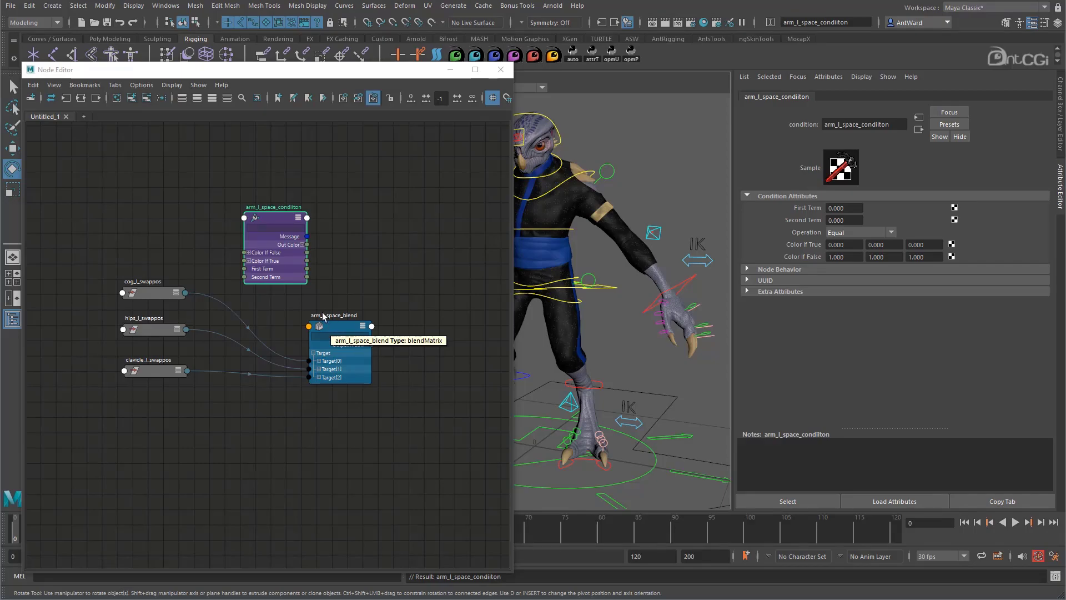
Expand the condition node's Out Color, move the node farther from the blend node, and review arm_l_space_blend's target weights
click(297, 245)
drag(297, 244, 255, 204)
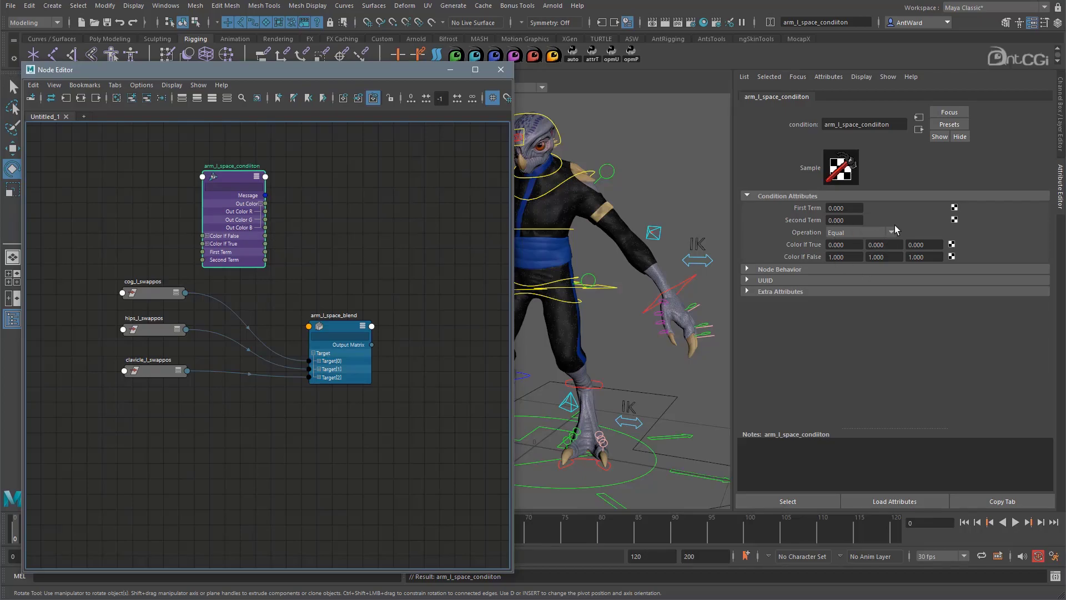
click(338, 330)
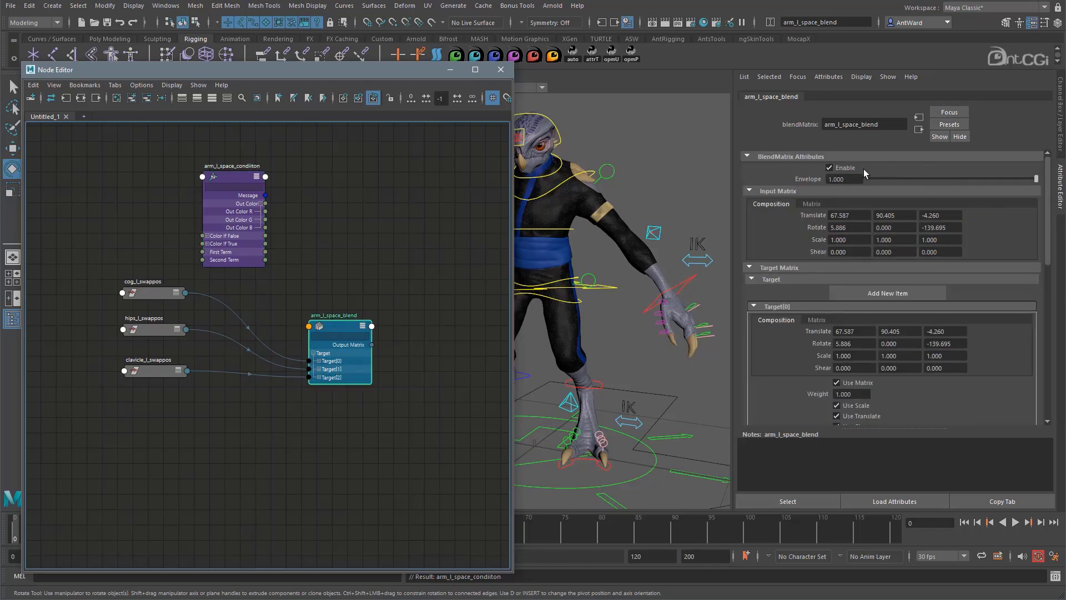
scroll(913, 193, down, 4)
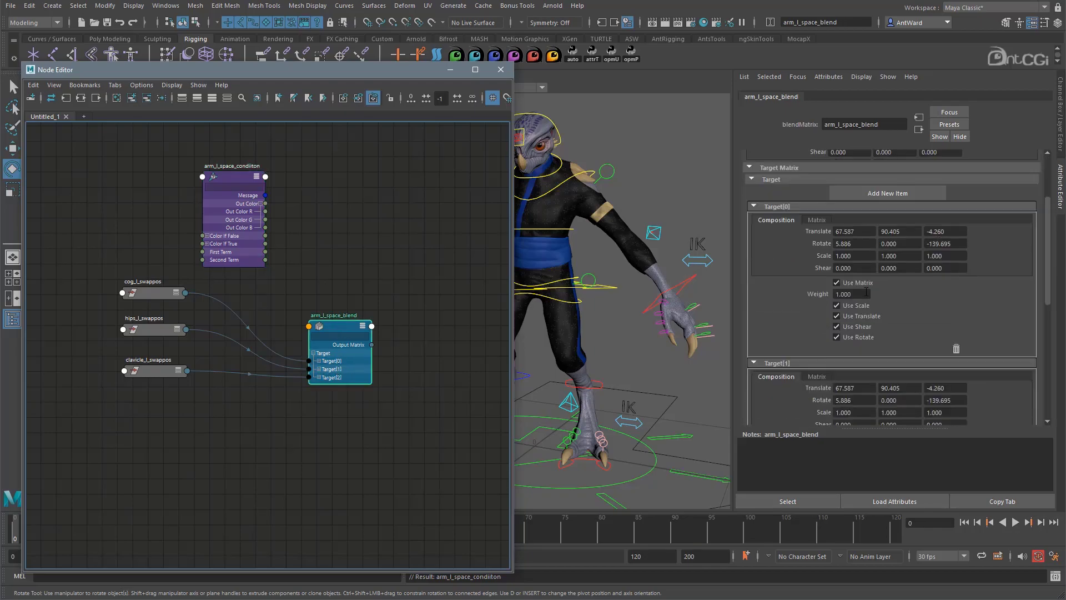
scroll(855, 303, down, 3)
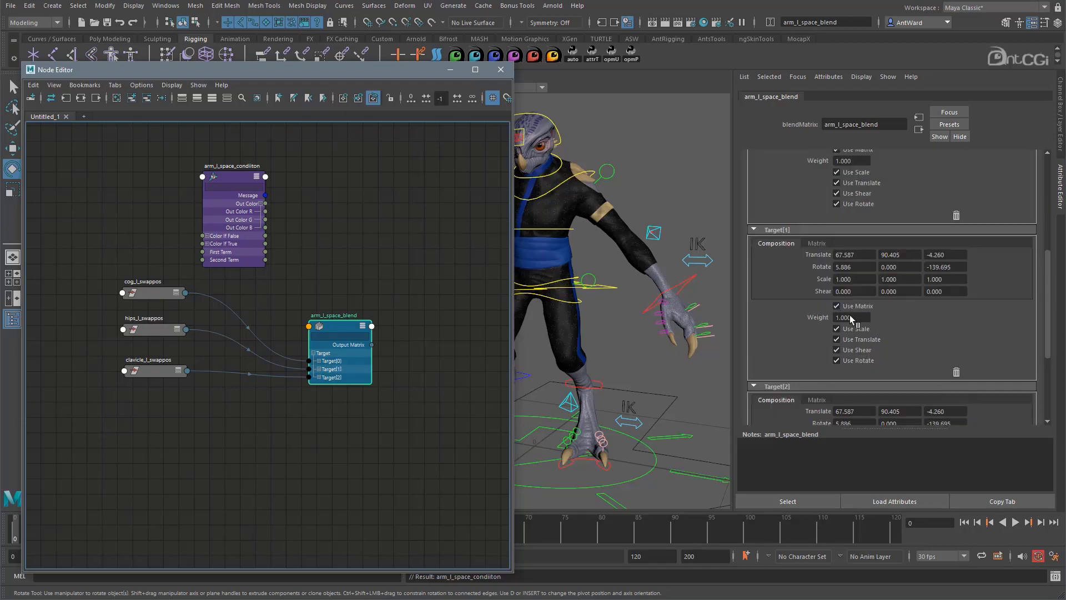
scroll(855, 333, down, 6)
scroll(995, 371, up, 13)
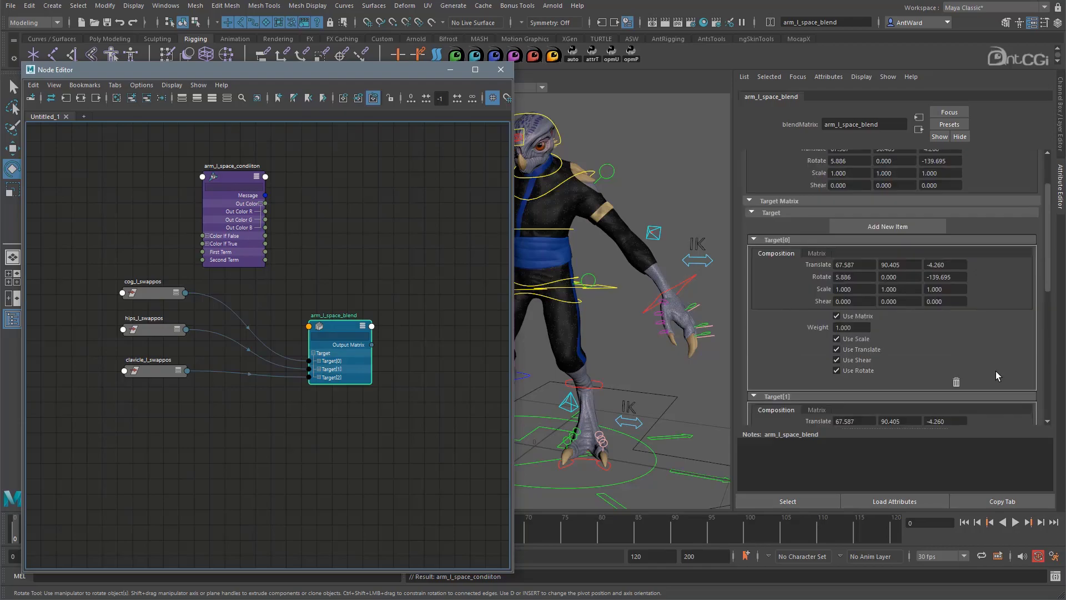
Move arm_l_space_blend away from the swappos nodes and expand Target[0], Target[1] and Target[2] to expose their weights
drag(337, 329, 402, 249)
click(383, 289)
click(383, 289)
click(384, 282)
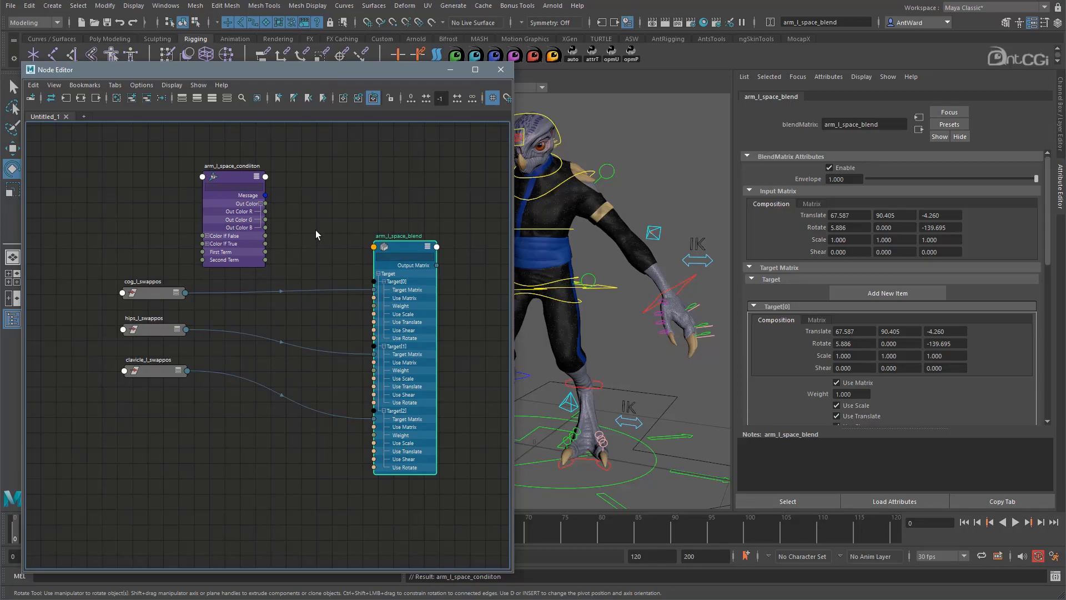
Connect the condition node's Out Color R, G and B to the Weight of Target[0], Target[1] and Target[2] respectively
drag(266, 212, 374, 308)
drag(265, 219, 375, 372)
drag(265, 227, 375, 437)
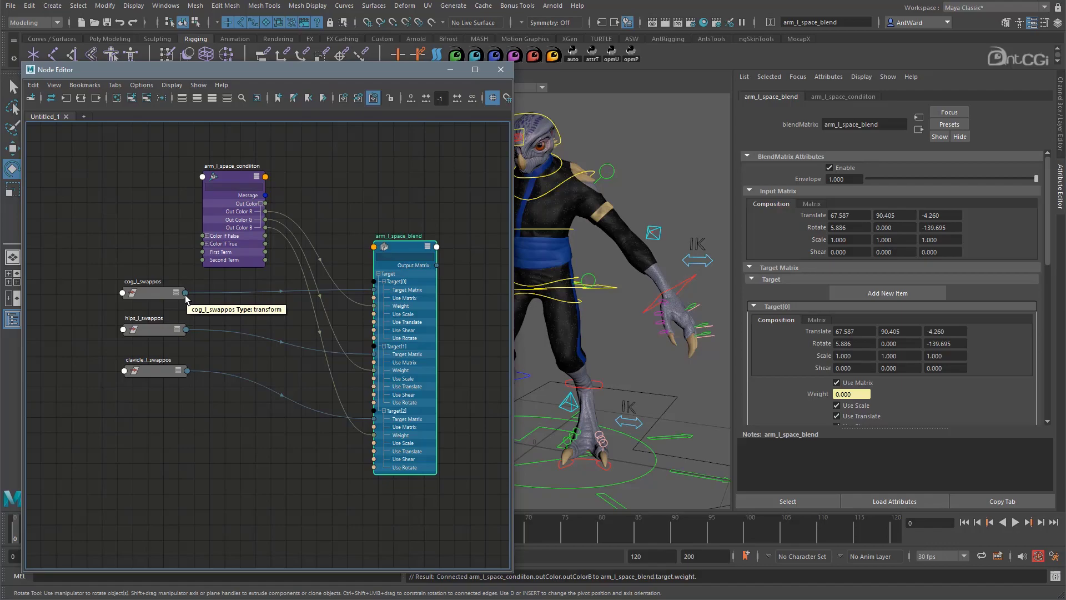
Add arm_l_ik_ctrl to the node graph, place it before the condition node, and show its full attribute list
click(693, 276)
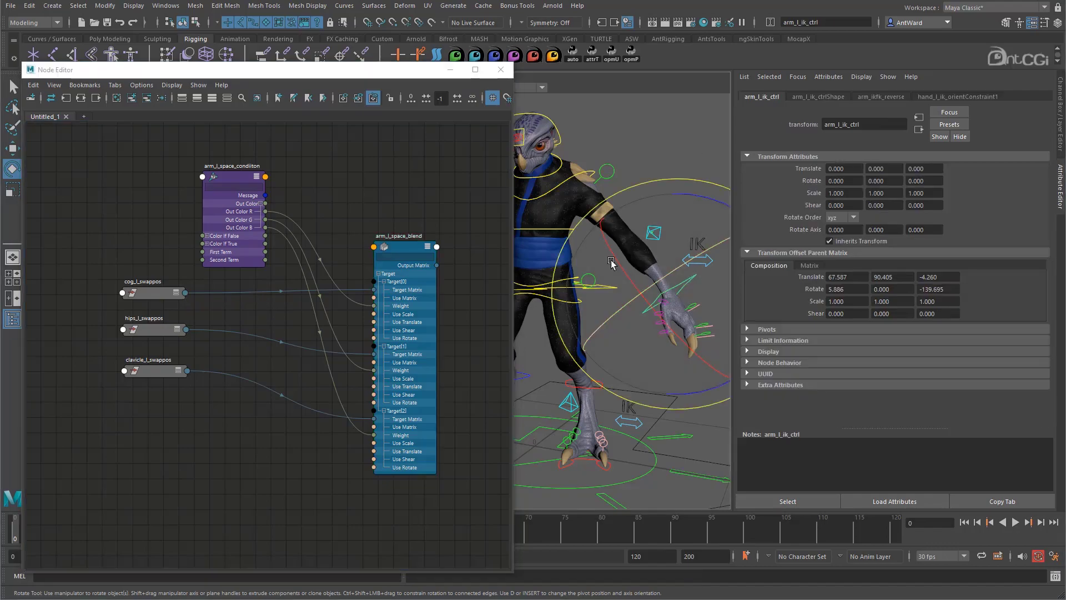
click(131, 99)
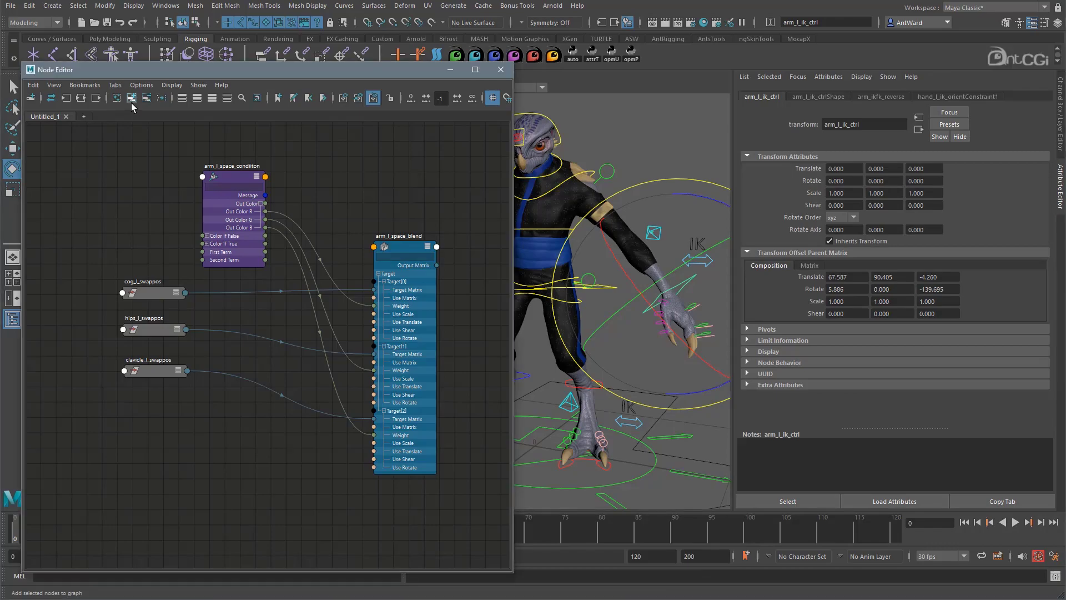
drag(169, 526, 87, 168)
scroll(195, 323, down, 3)
alt+middle_drag(195, 324, 293, 373)
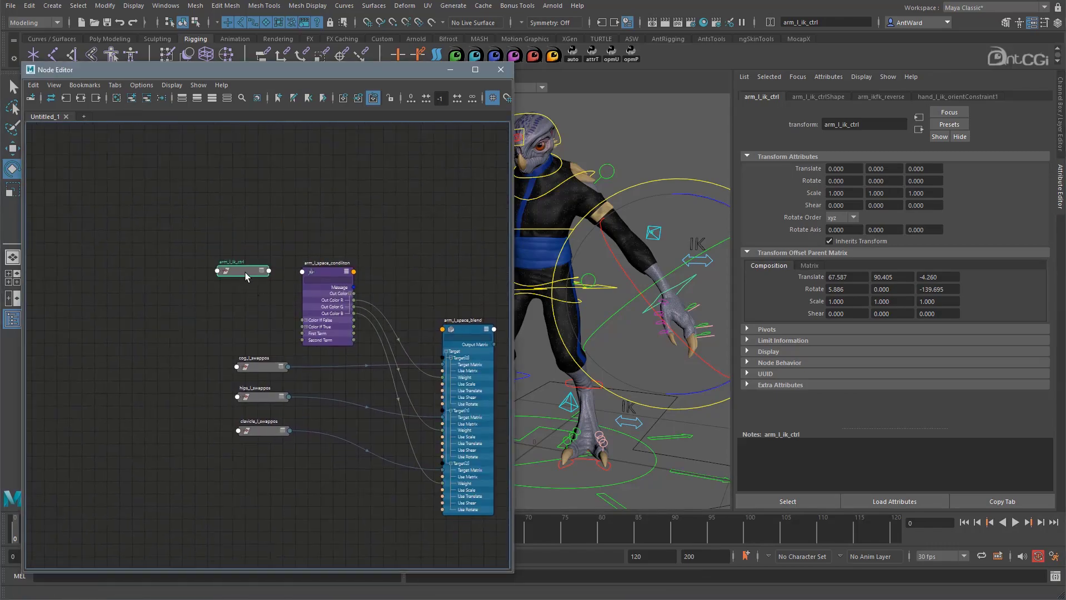
drag(246, 277, 168, 202)
key(3)
scroll(233, 351, up, 2)
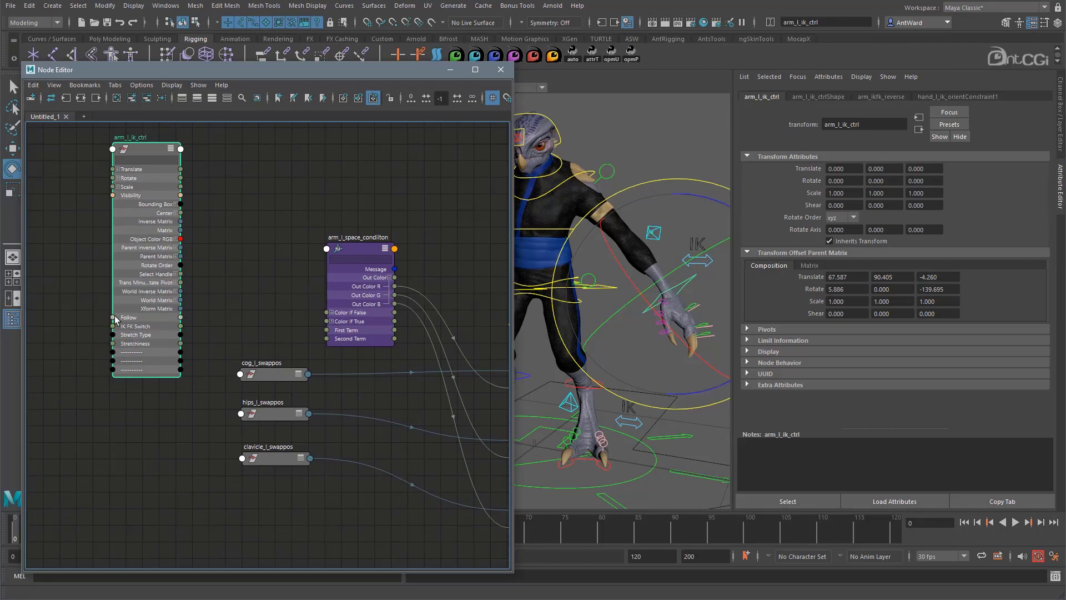
Review arm_l_ik_ctrl's Follow options, connect Follow to the space condition node's First Term, and show the condition node's attributes
click(1059, 123)
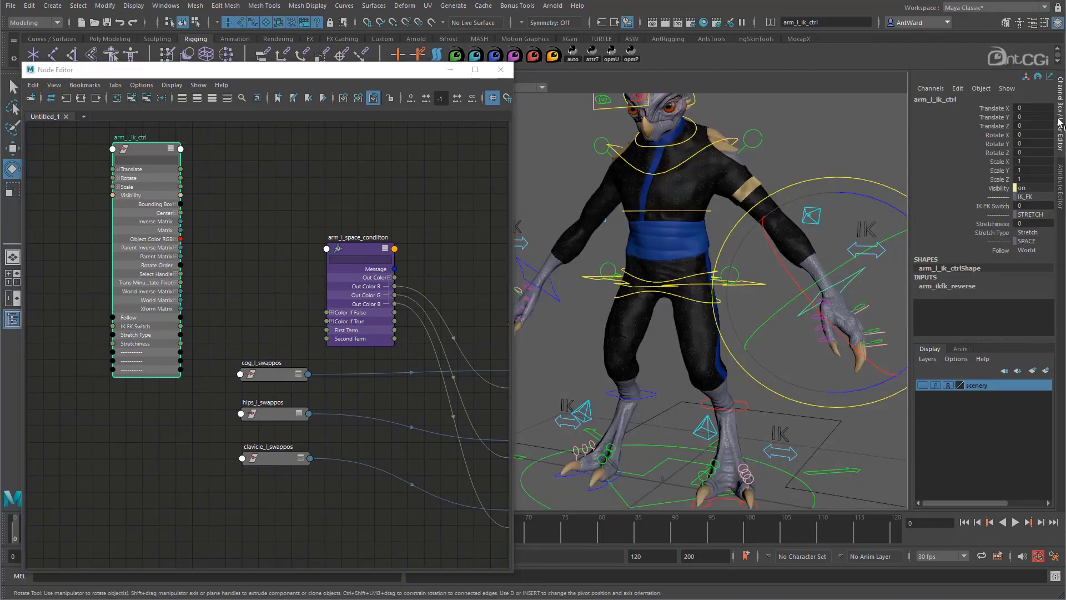
click(1022, 251)
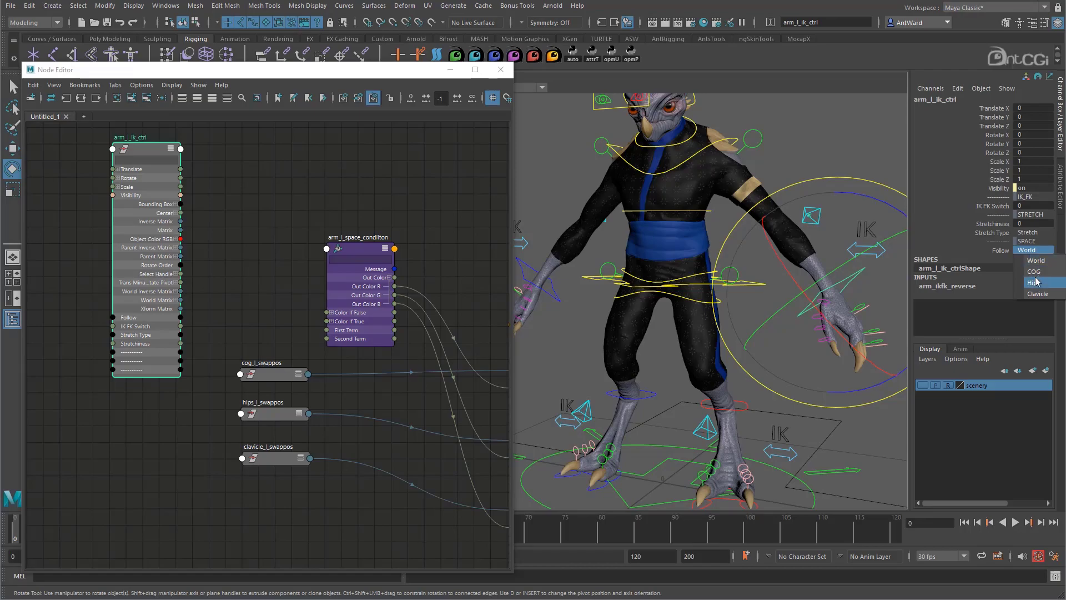
click(182, 317)
drag(181, 317, 327, 331)
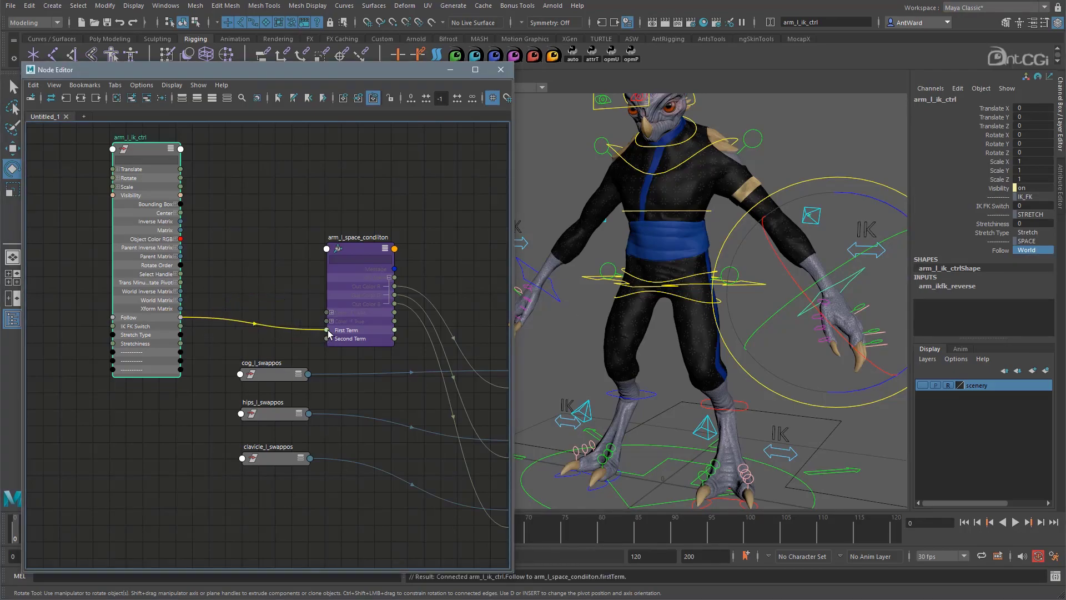
double_click(354, 248)
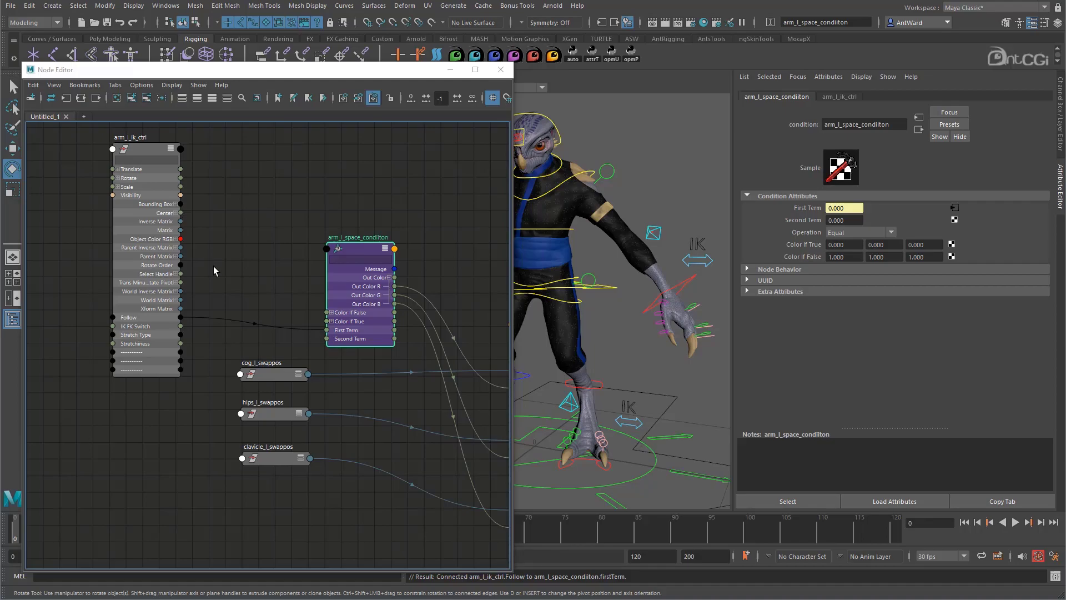
Move the cog, hips and clavicle swappos nodes below arm_l_ik_ctrl and reduce arm_l_ik_ctrl's displayed attributes
drag(278, 358, 146, 520)
click(145, 149)
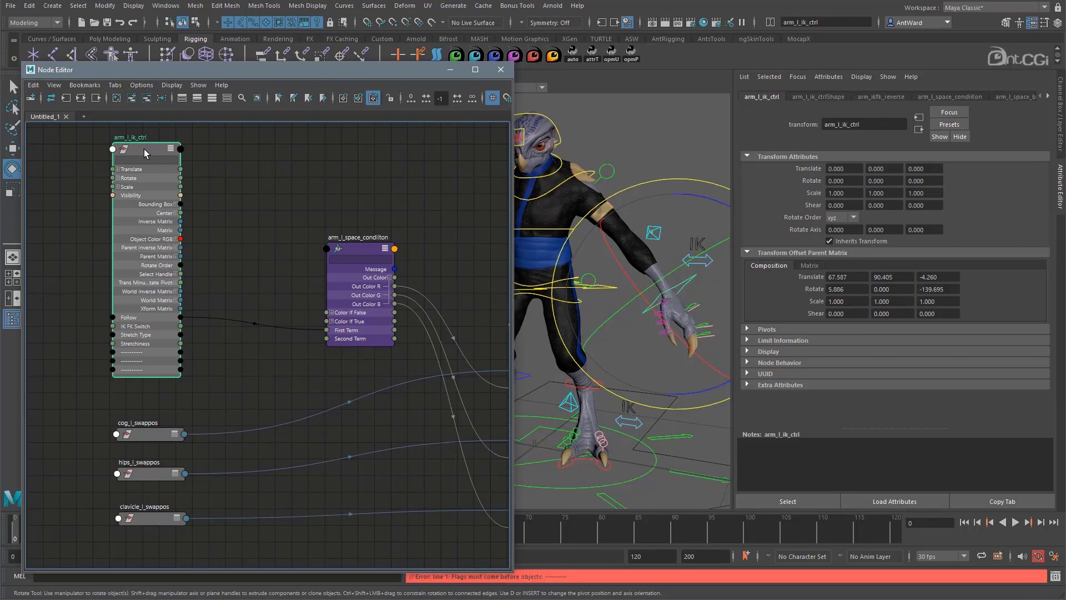
click(170, 149)
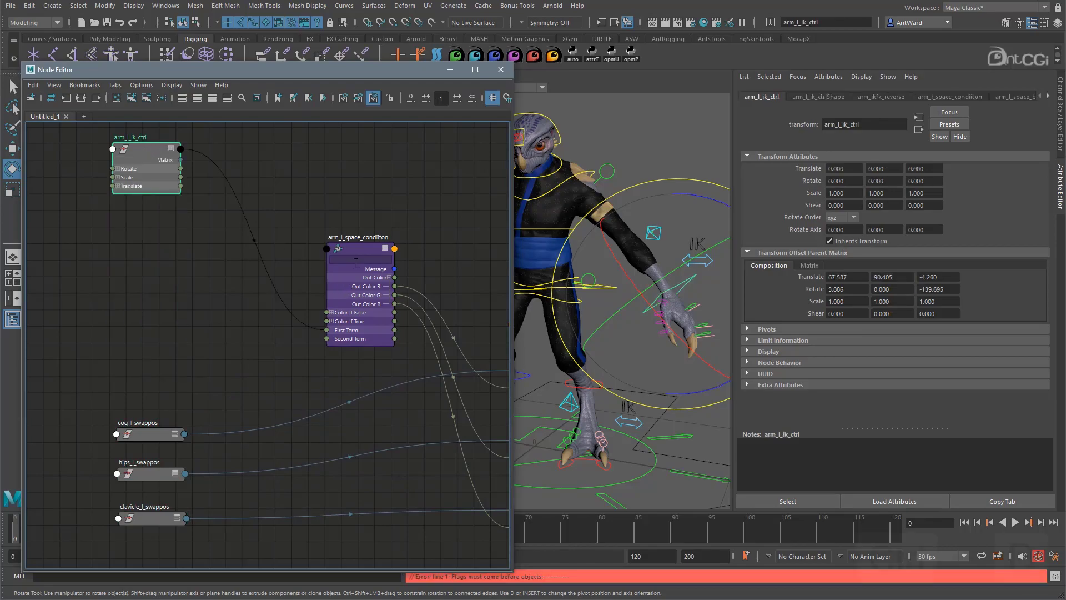
Duplicate the space condition node three times and stack the copies between arm_l_ik_ctrl and the swappos nodes
click(354, 249)
key(ctrl+d)
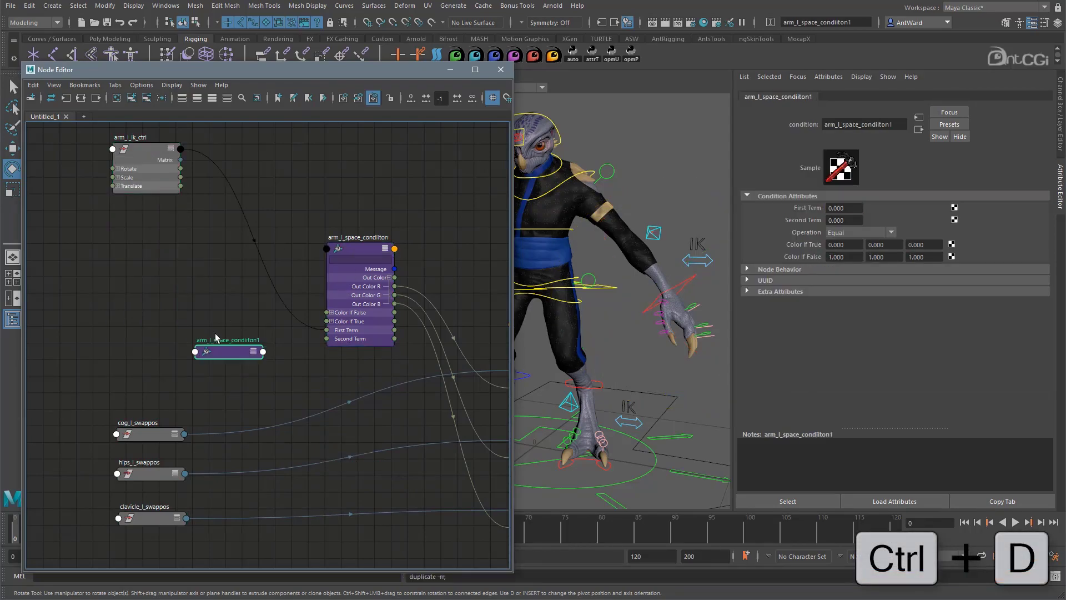
drag(352, 459, 146, 254)
key(ctrl+d)
drag(327, 446, 134, 299)
key(ctrl+d)
drag(317, 443, 132, 355)
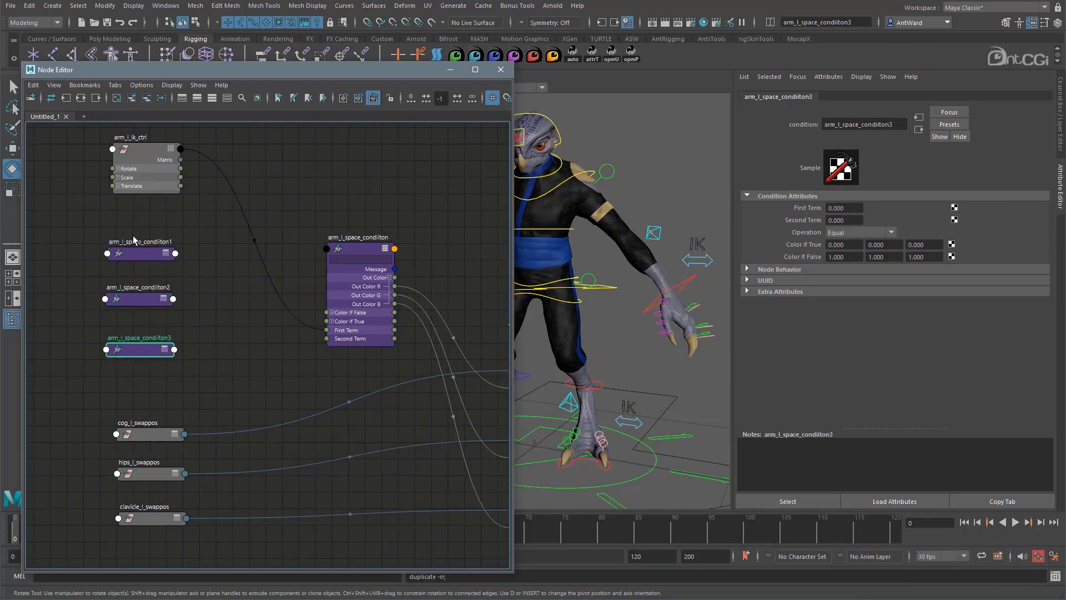
Rename the first duplicated condition node arm_l_cog_space_condition
click(135, 245)
double_click(137, 246)
text(arm_l_cog_space_condition)
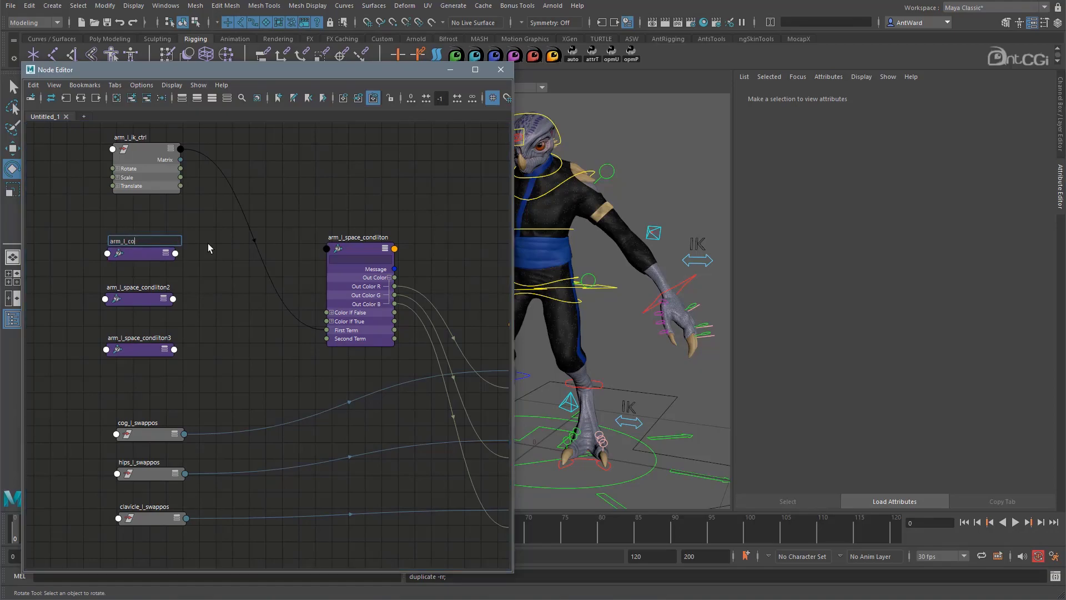
key(Return)
Copy the cog condition node's name and use it to rename the second duplicate arm_l_hip_space_condition
double_click(163, 242)
key(ctrl+c)
double_click(149, 287)
key(ctrl+v)
drag(128, 287, 120, 287)
text(hip)
key(Return)
Rename the third duplicated condition node arm_l_clav_space_condition, reusing the copied name
double_click(143, 336)
key(ctrl+v)
drag(129, 337, 119, 336)
text(clav)
key(Return)
Move the three renamed condition nodes away from arm_l_ik_ctrl to make room, and show arm_l_ik_ctrl's full attribute list
drag(124, 215, 204, 361)
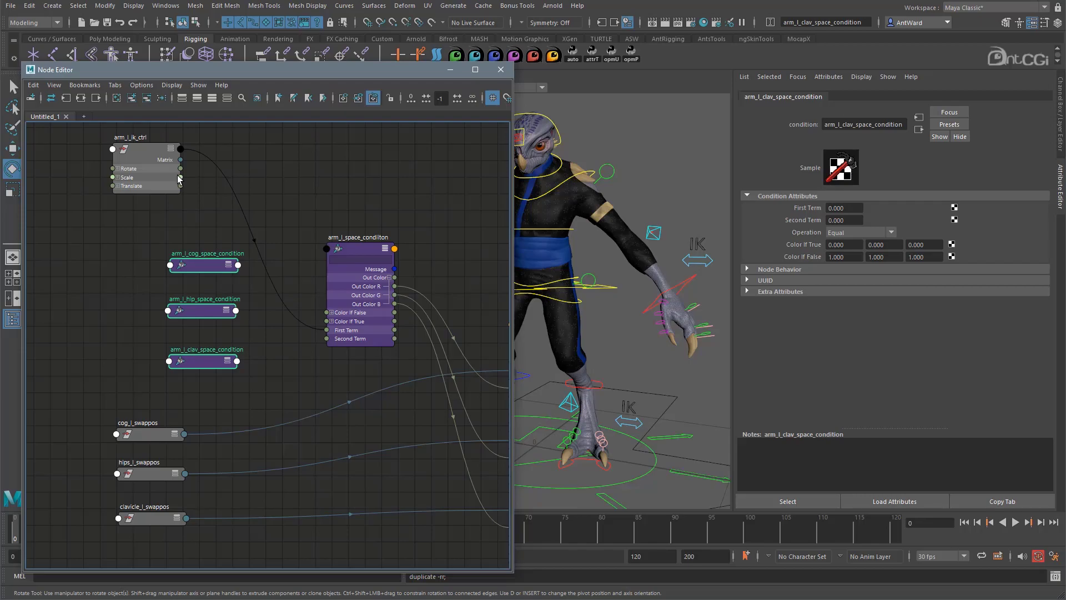
drag(142, 149, 92, 146)
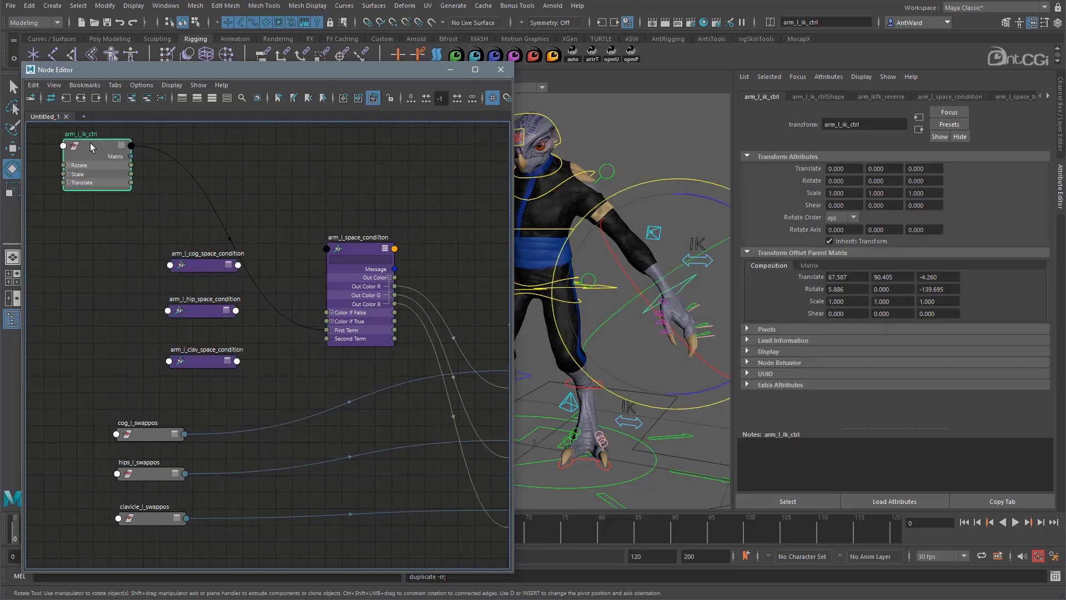
key(3)
Connect arm_l_ik_ctrl's Follow to the First Term of the cog, hip and clav space condition nodes
drag(132, 315, 170, 265)
click(206, 294)
drag(132, 314, 168, 361)
click(194, 339)
click(204, 389)
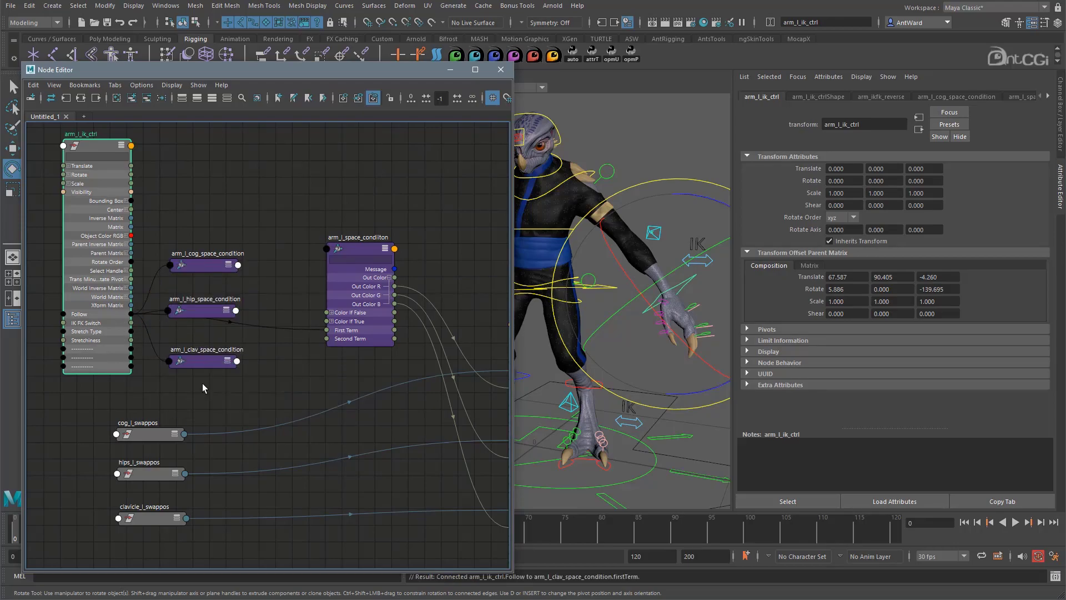
Set arm_l_ik_ctrl's Follow to COG and the Second Term of arm_l_cog_space_condition to 1
click(195, 264)
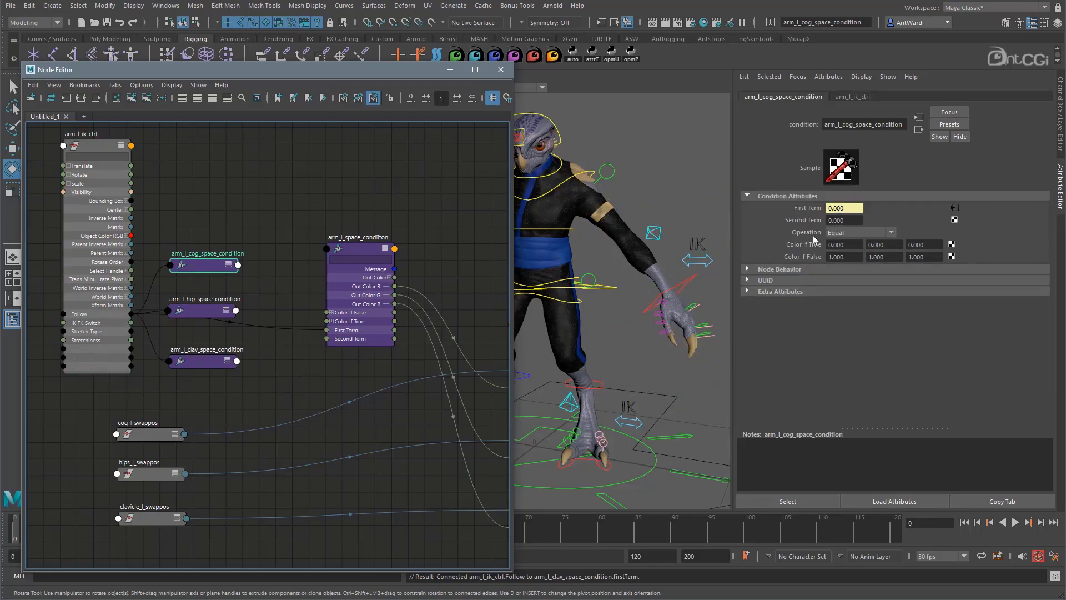
click(691, 275)
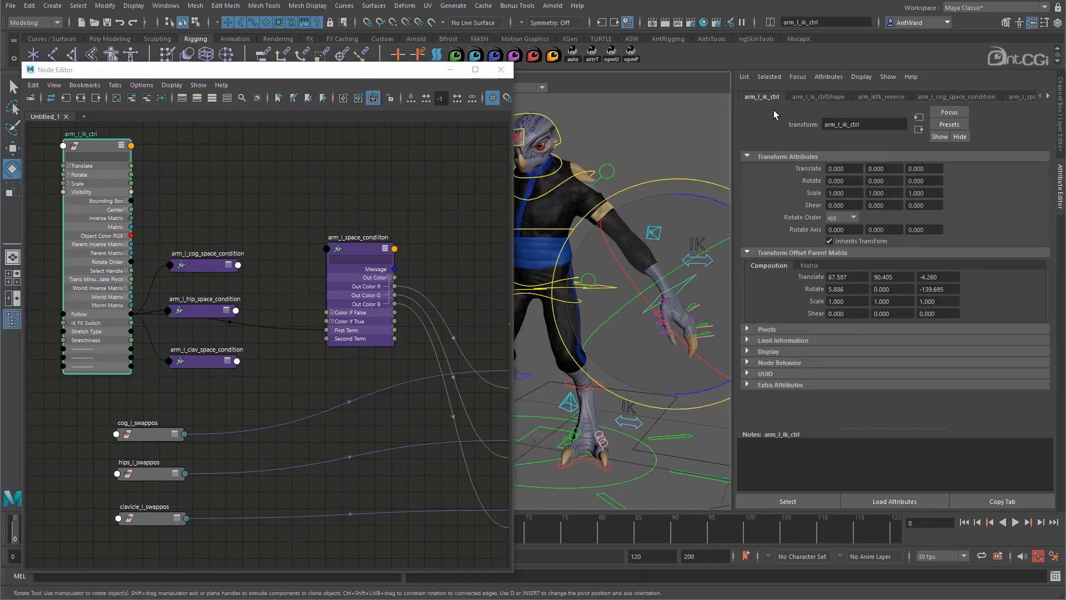
click(783, 385)
scroll(783, 385, down, 2)
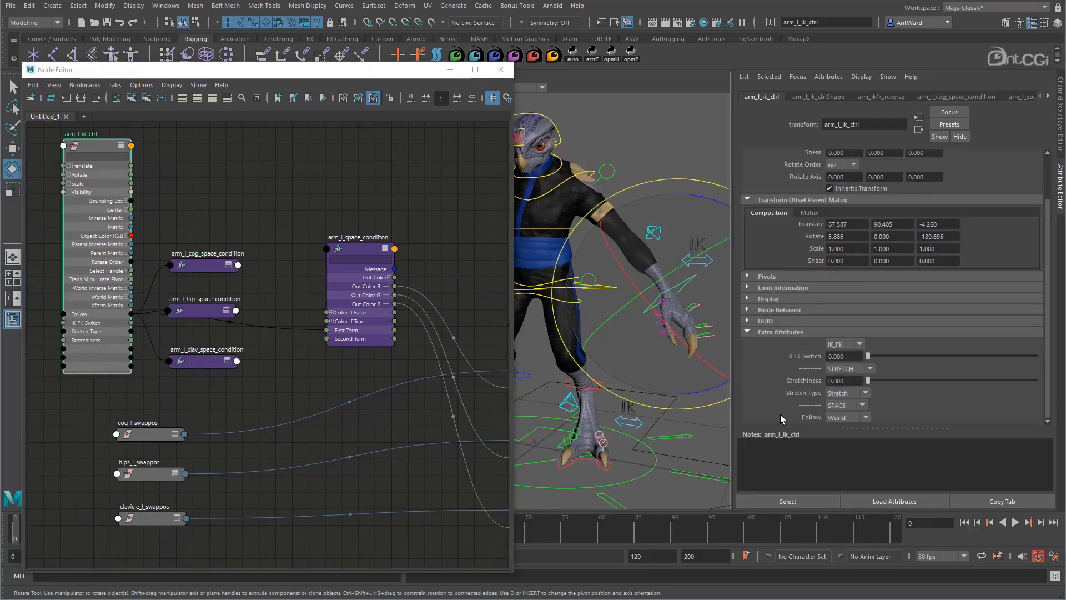
click(843, 417)
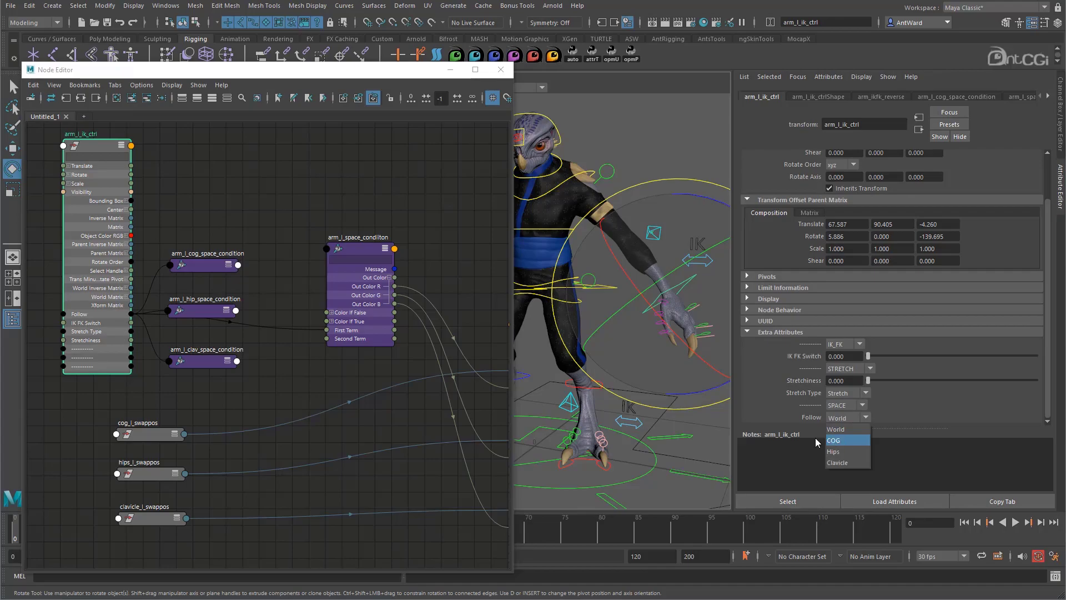
click(846, 440)
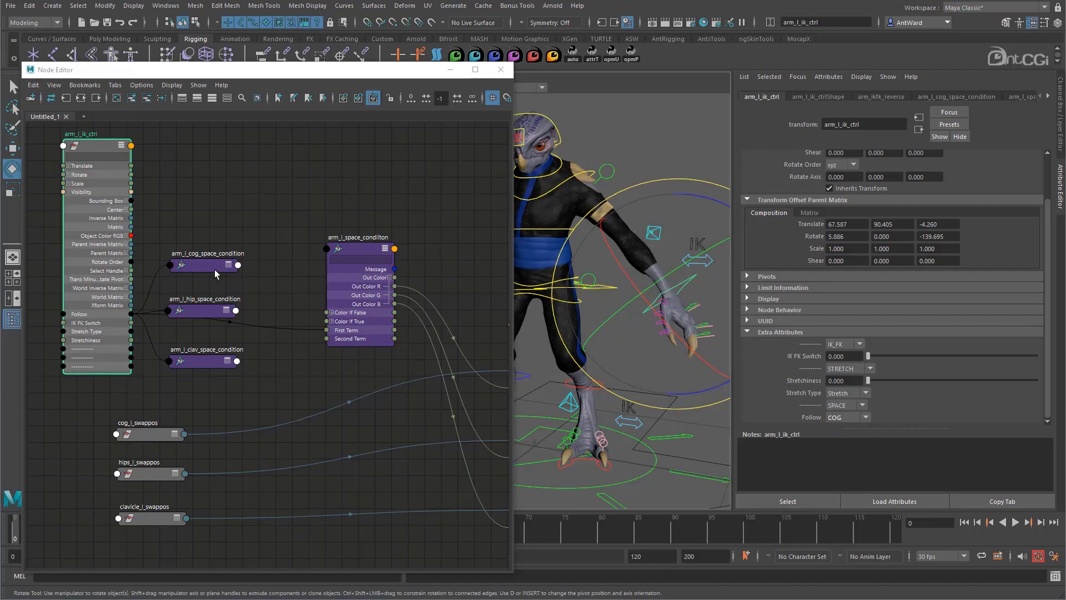
click(216, 271)
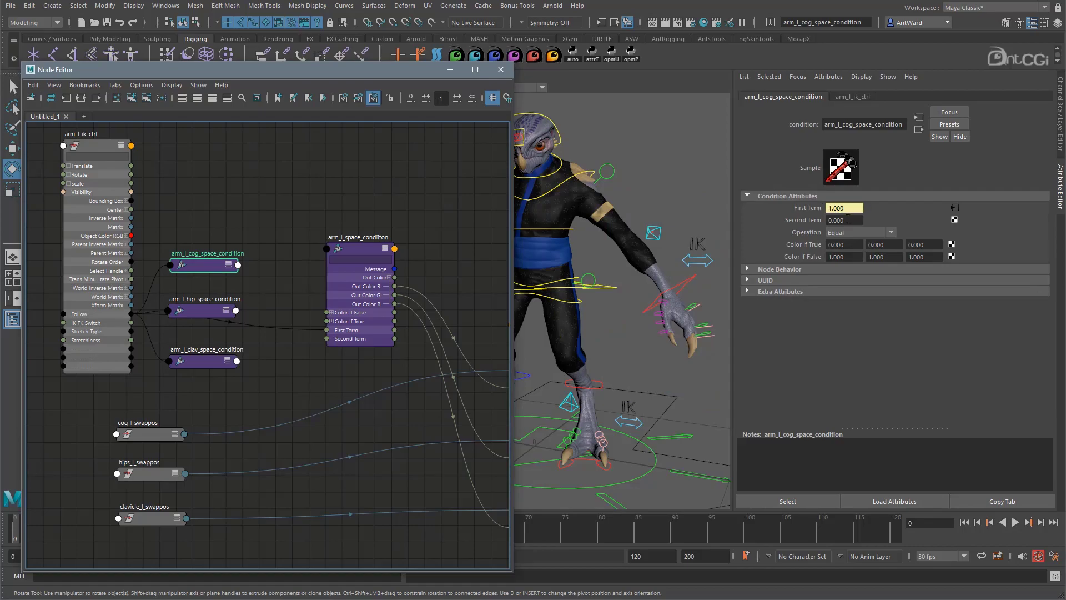
click(845, 220)
text(1)
key(Return)
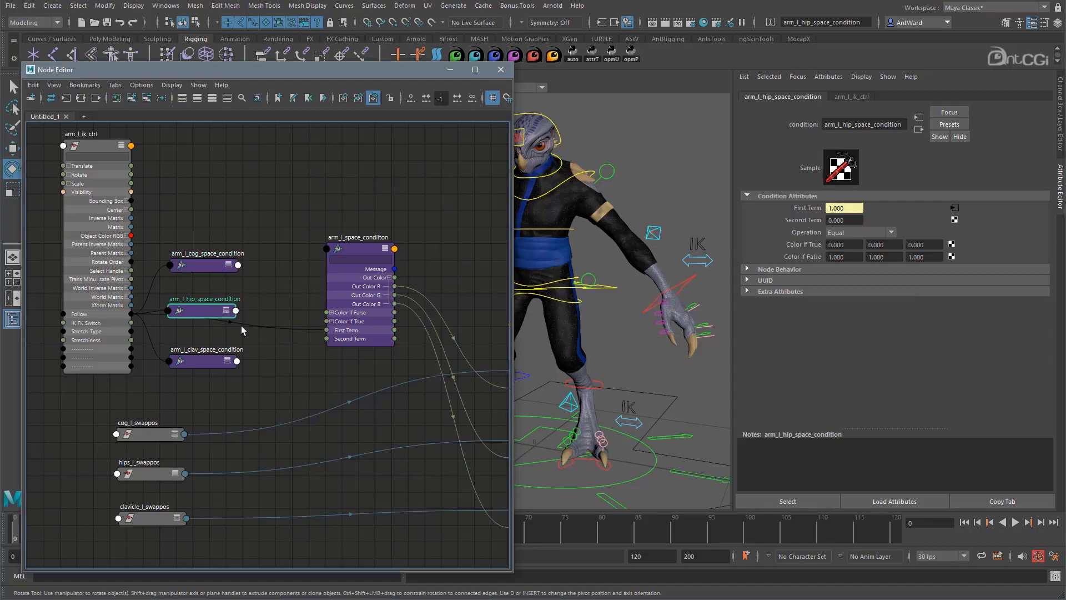
Set arm_l_ik_ctrl's Follow to Hips and the Second Term of arm_l_hip_space_condition to 2
click(718, 305)
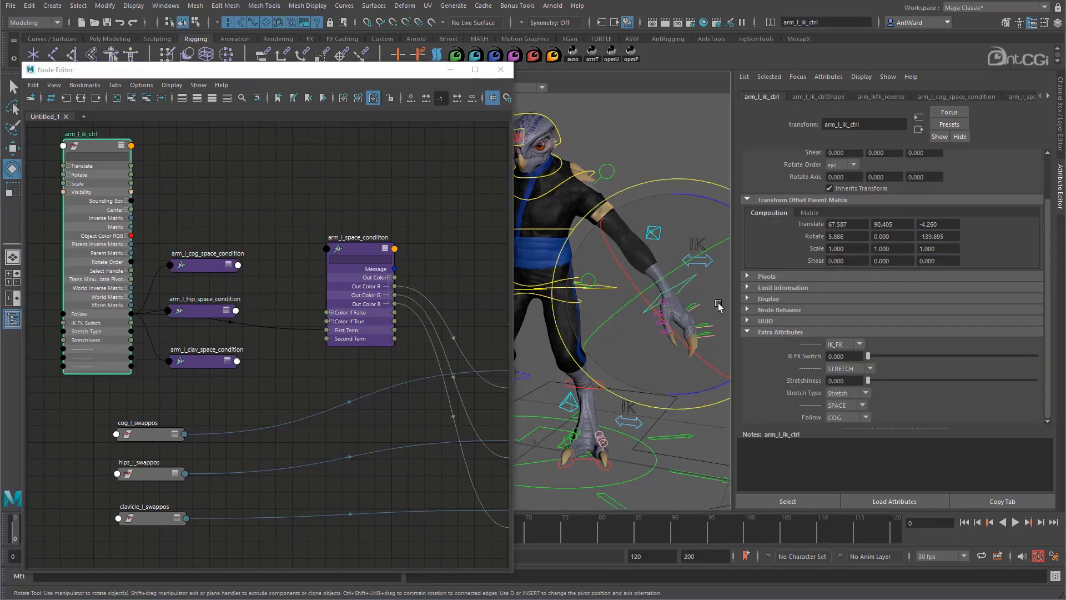
click(849, 417)
click(847, 452)
click(202, 310)
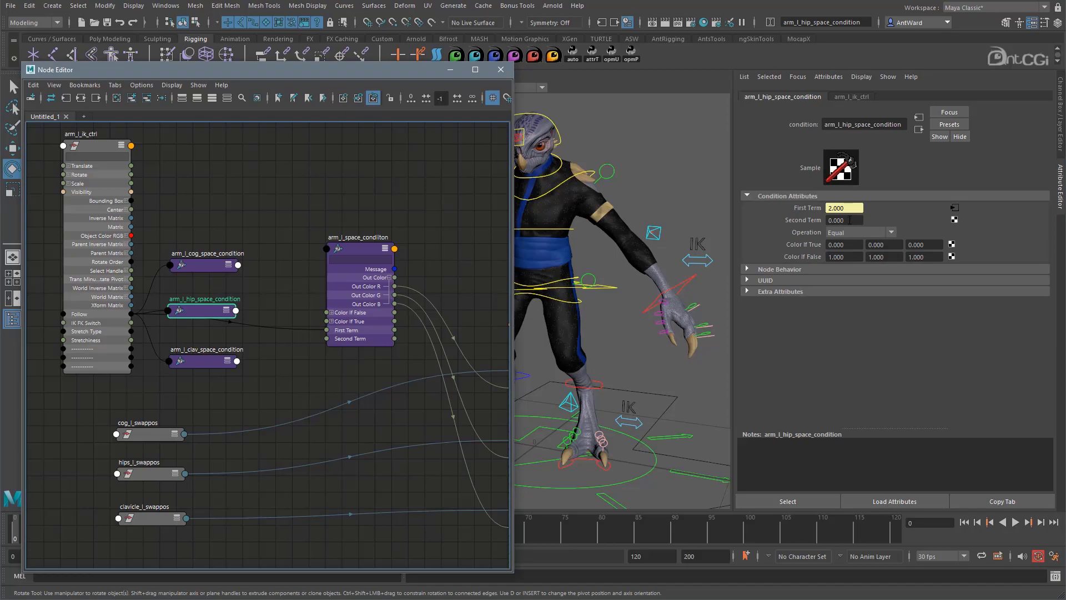
click(847, 220)
text(2)
key(Return)
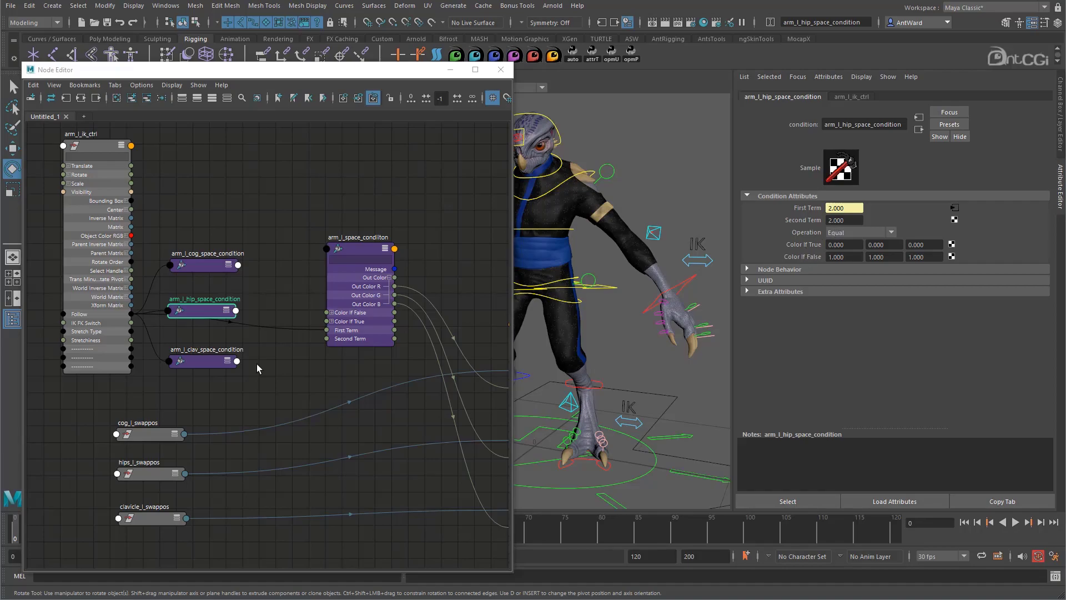
Set arm_l_ik_ctrl's Follow to Clavicle and the Second Term of arm_l_clav_space_condition to 3
click(92, 147)
click(847, 418)
click(851, 461)
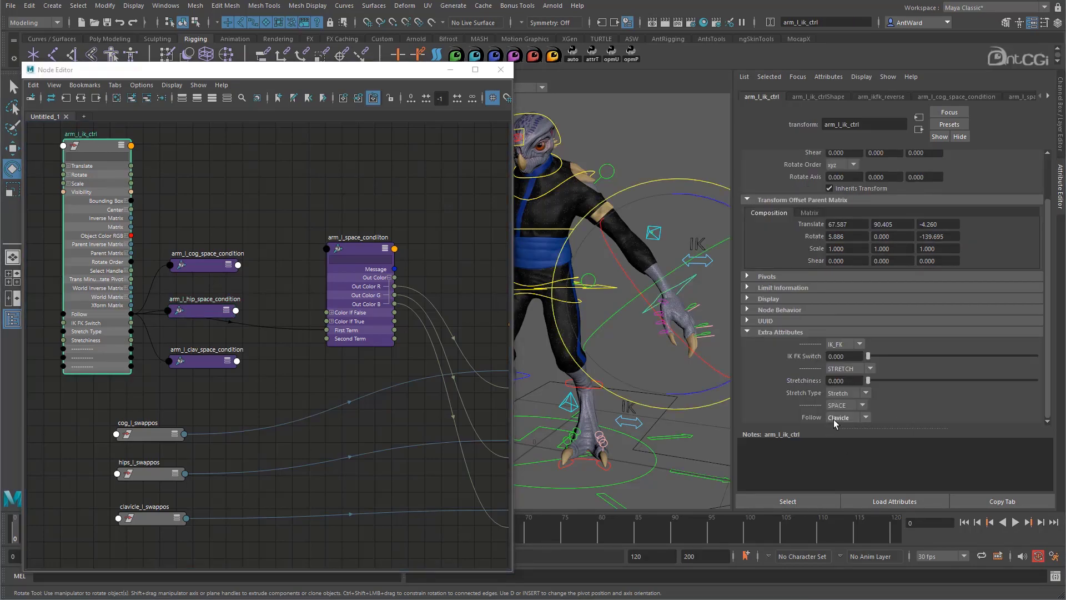
click(197, 358)
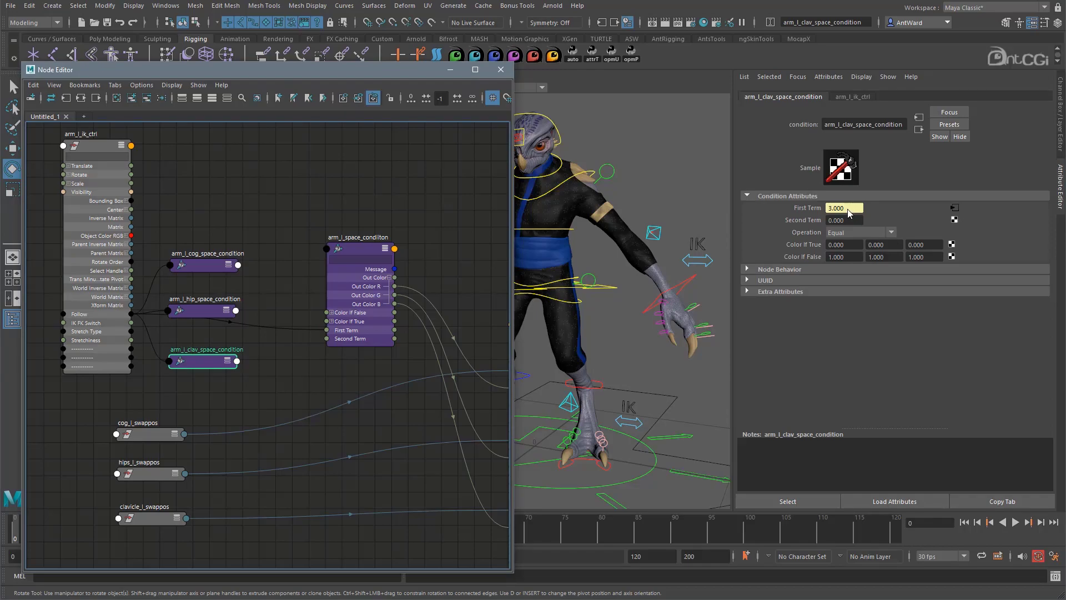
click(841, 220)
text(3)
key(Return)
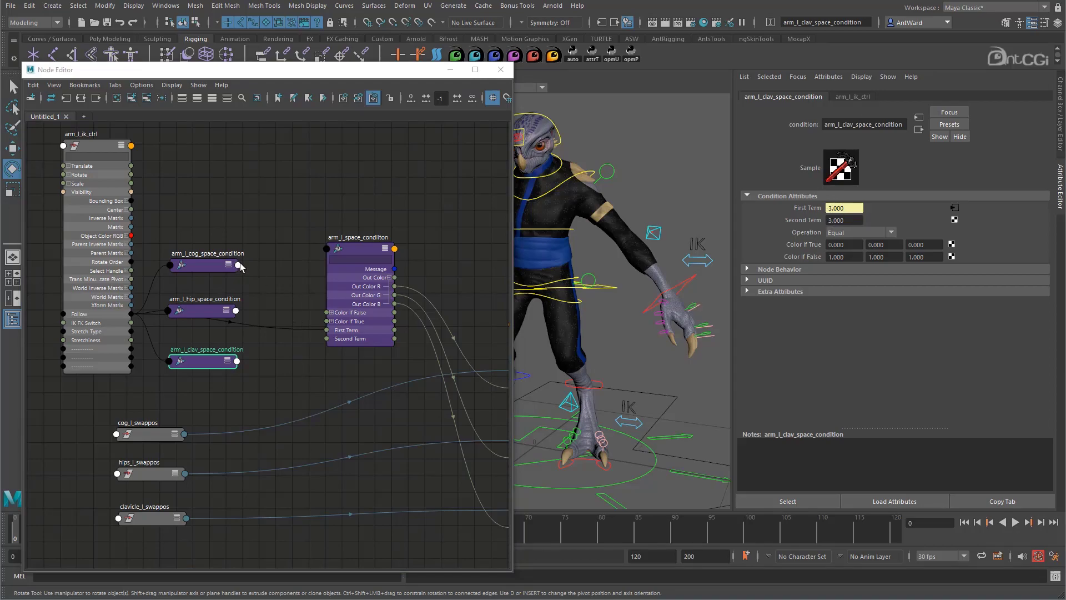
Move arm_l_cog_space_condition and the main space condition node higher in the graph, and expand the main node's Color If True
drag(211, 257, 208, 218)
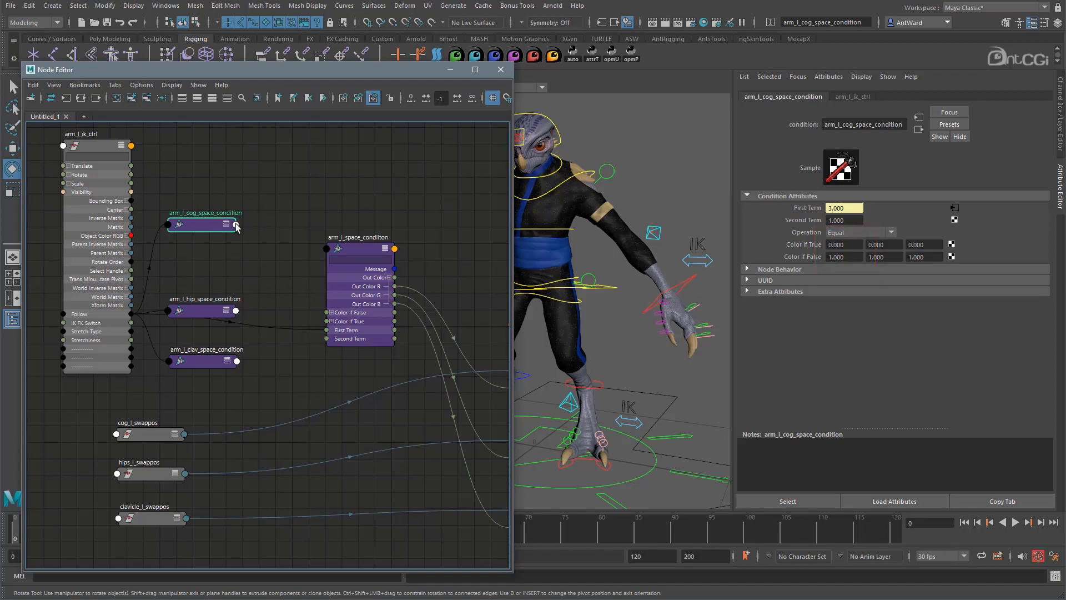
click(332, 321)
click(350, 251)
drag(350, 251, 357, 195)
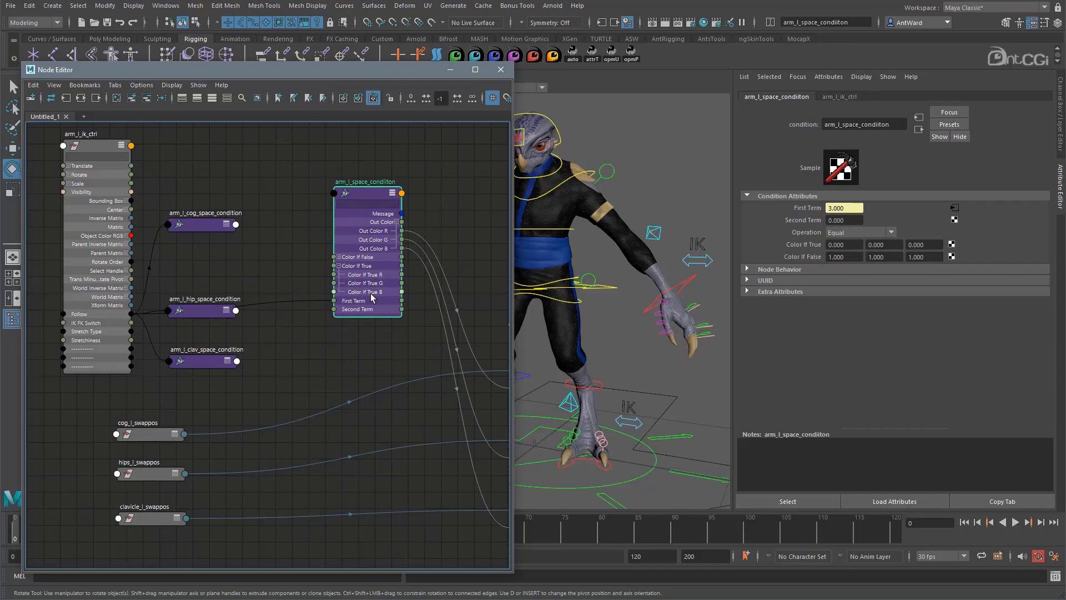
Connect arm_l_cog_space_condition's Out Color R to Color If True R on the main space condition node
click(235, 224)
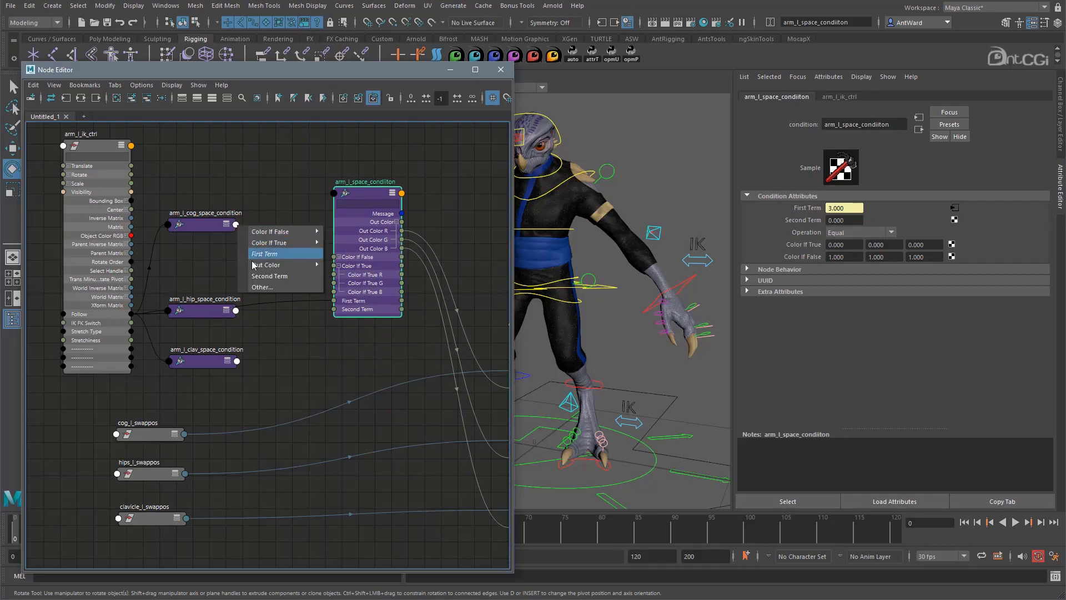
mouse_move(283, 265)
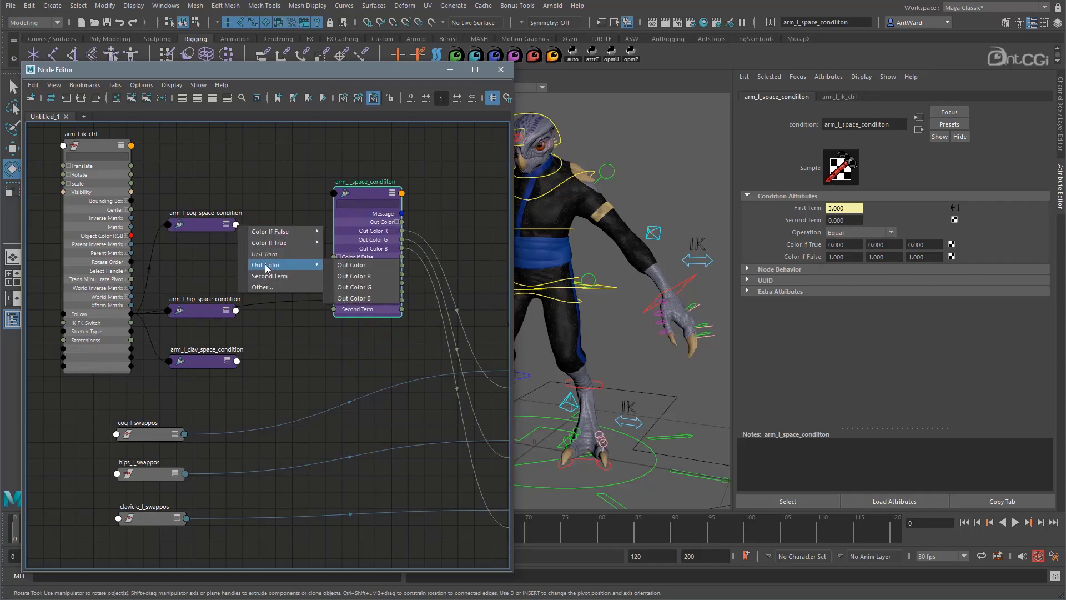
click(344, 275)
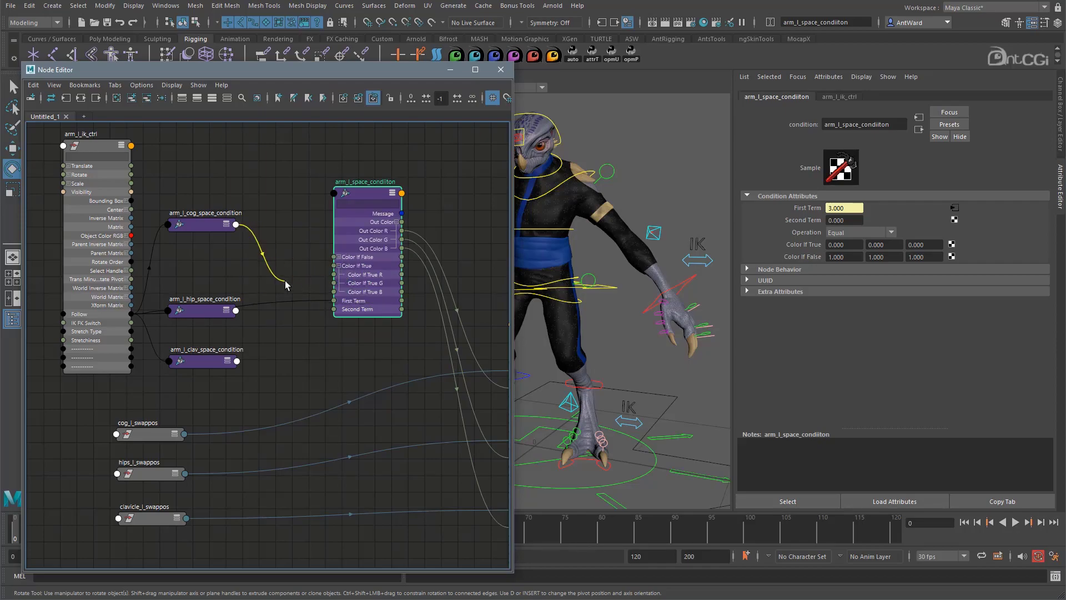
click(334, 274)
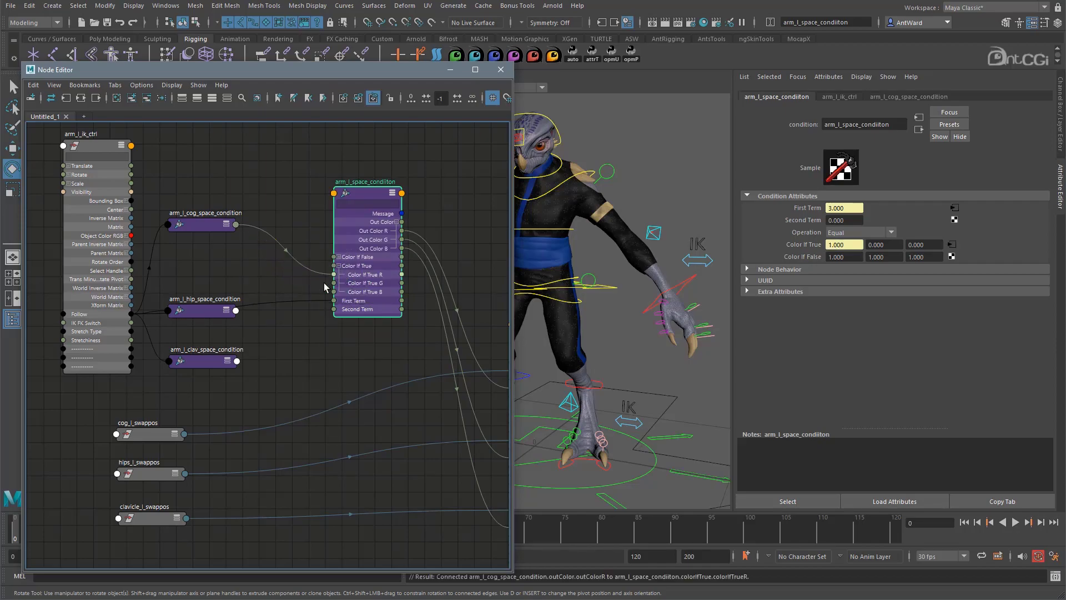
Connect arm_l_hip_space_condition's Out Color R to Color If True G on the main space condition node
click(236, 311)
mouse_move(286, 351)
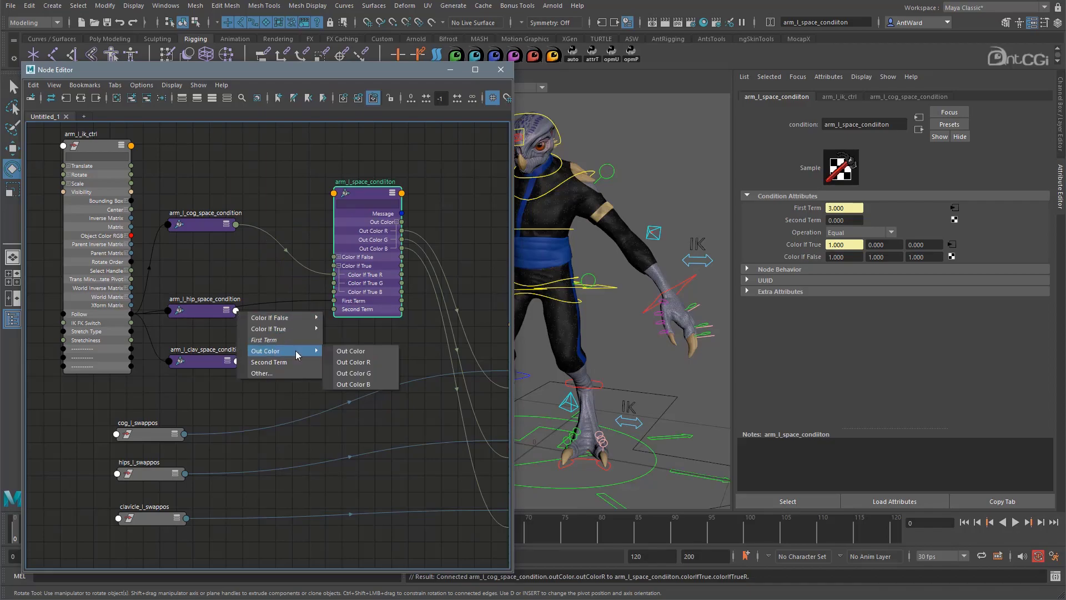
click(355, 365)
click(334, 284)
Connect arm_l_clav_space_condition's Out Color R to Color If True B on the main space condition node
click(238, 362)
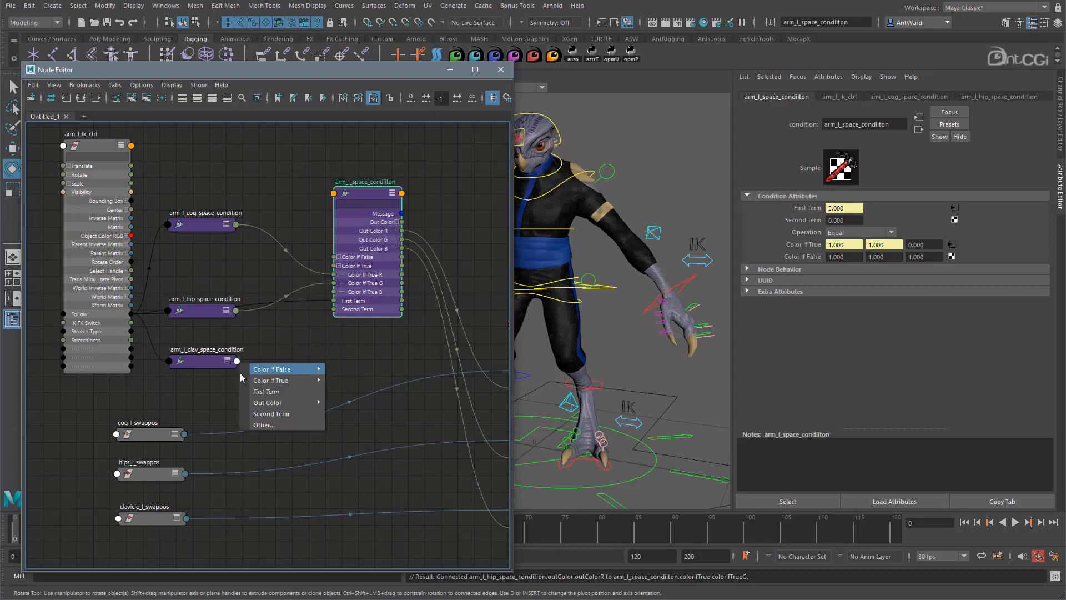
mouse_move(286, 402)
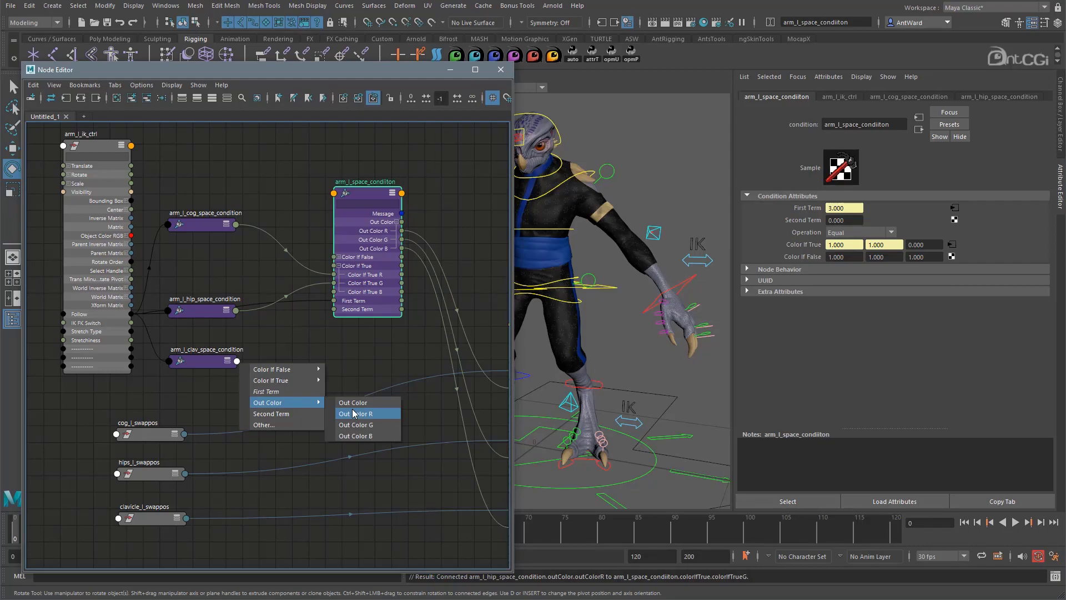
click(354, 414)
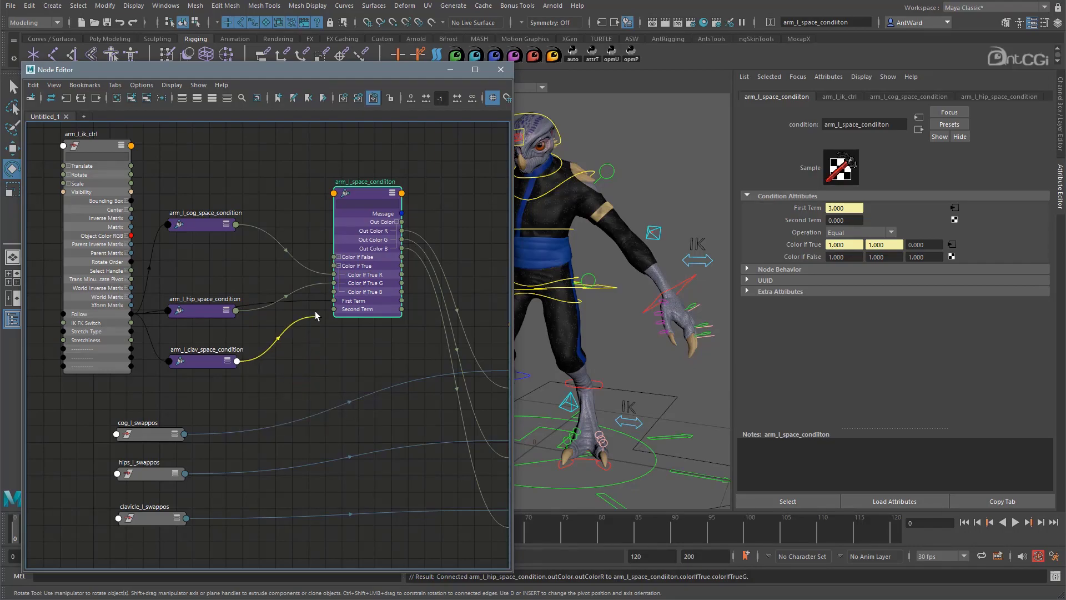
click(333, 293)
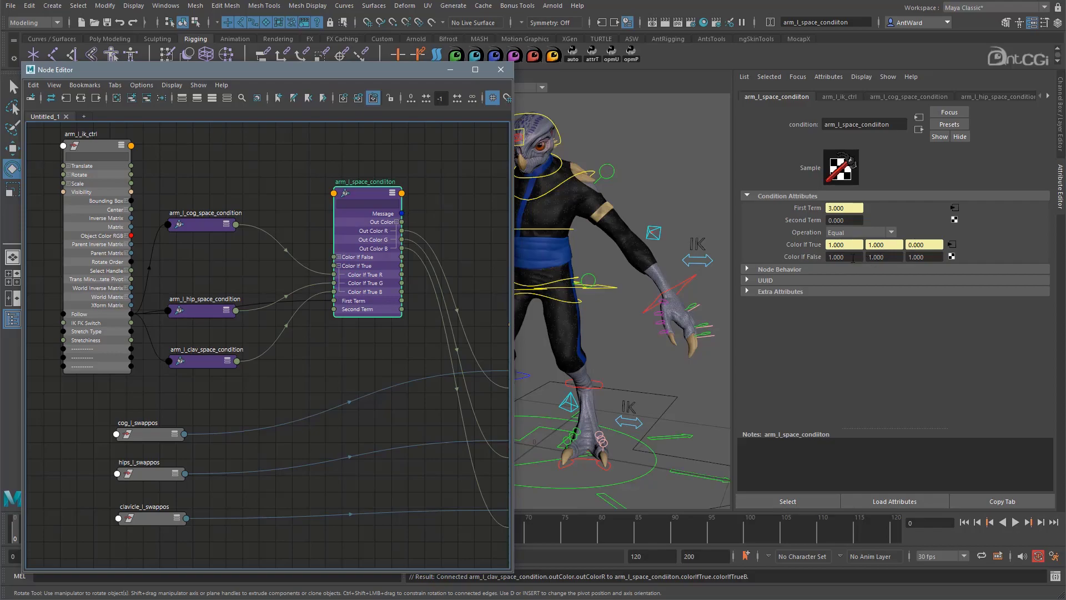
Set all three Color If False values of the main space condition node to 0
click(853, 258)
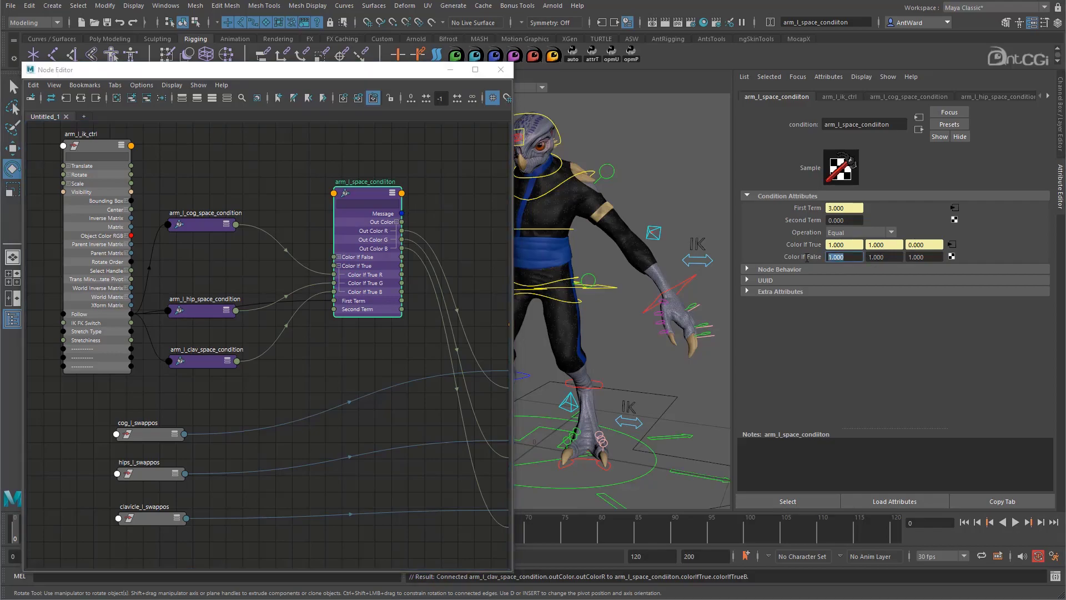
text(0)
key(Tab)
text(0)
key(Return)
click(928, 257)
text(0)
key(Return)
Set the Operation of the main space condition node to Greater Than
click(365, 196)
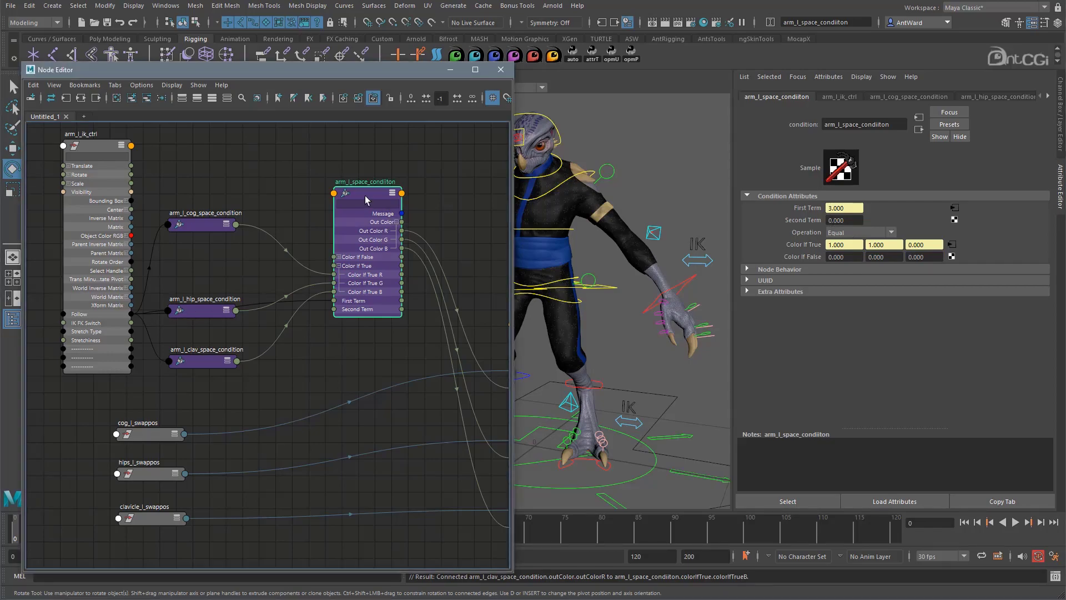
click(858, 231)
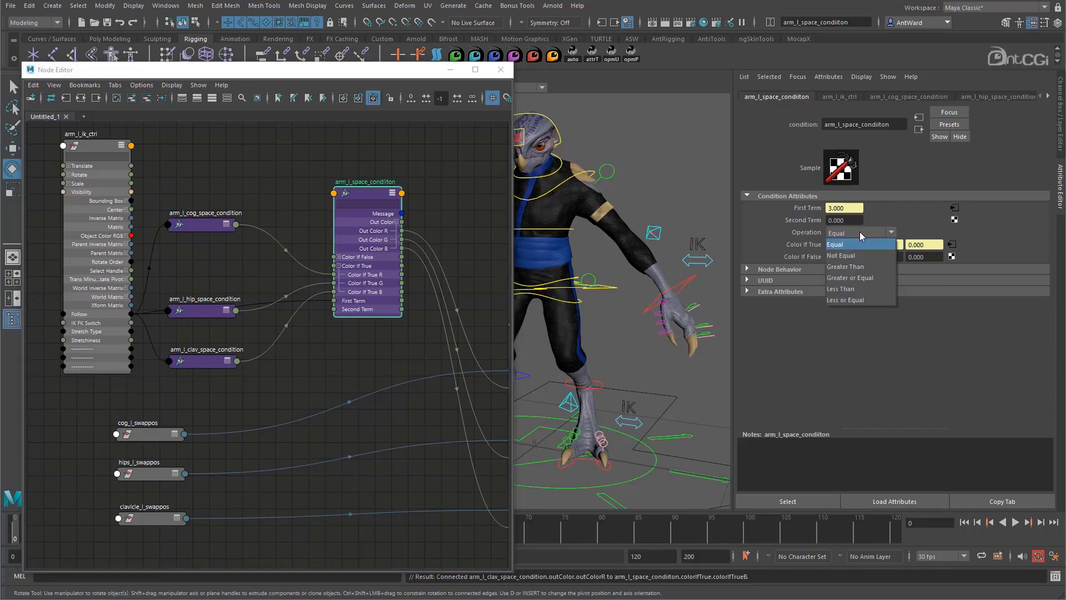
click(859, 267)
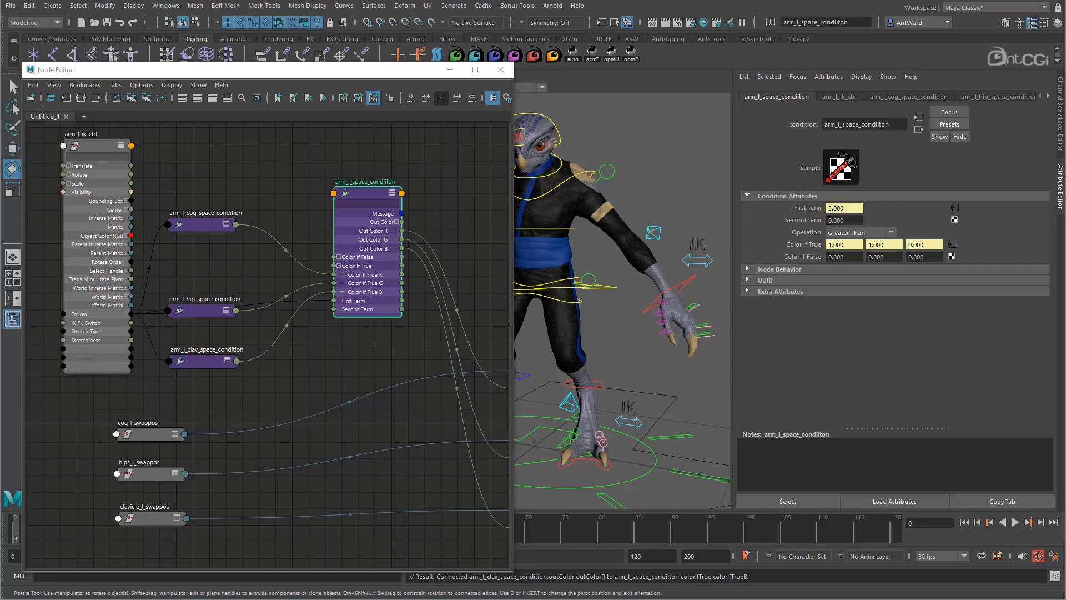
Set arm_l_ik_ctrl's Follow to World and check the main space condition's Color If True values
click(693, 281)
click(847, 417)
click(852, 433)
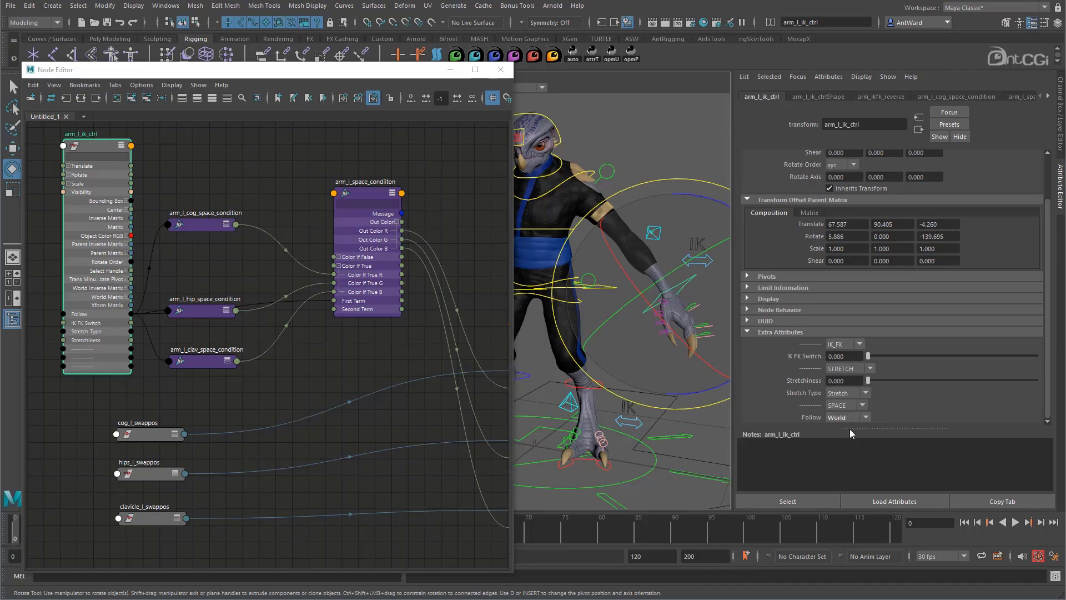
click(365, 193)
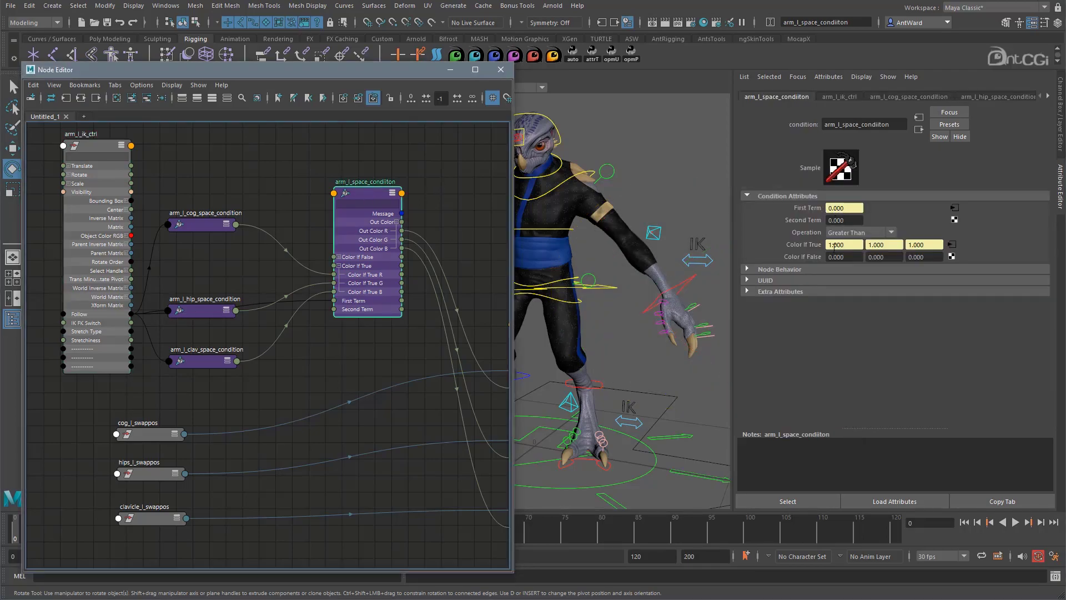
Inspect the weights of all three targets on arm_l_space_blend with Follow set to World
middle_drag(407, 390, 276, 376)
click(402, 328)
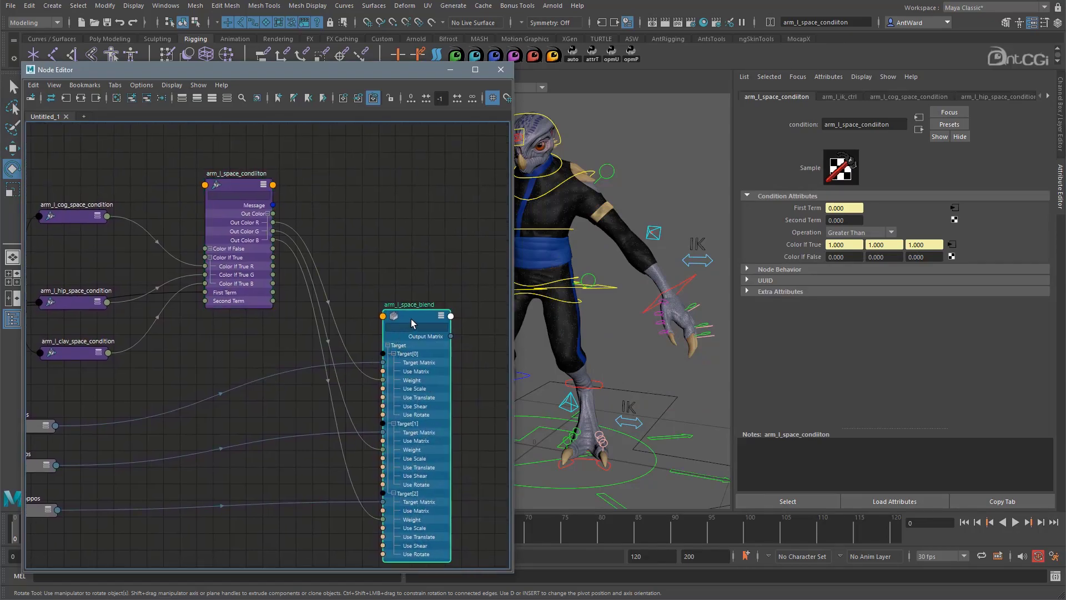
scroll(874, 321, down, 4)
scroll(862, 305, down, 4)
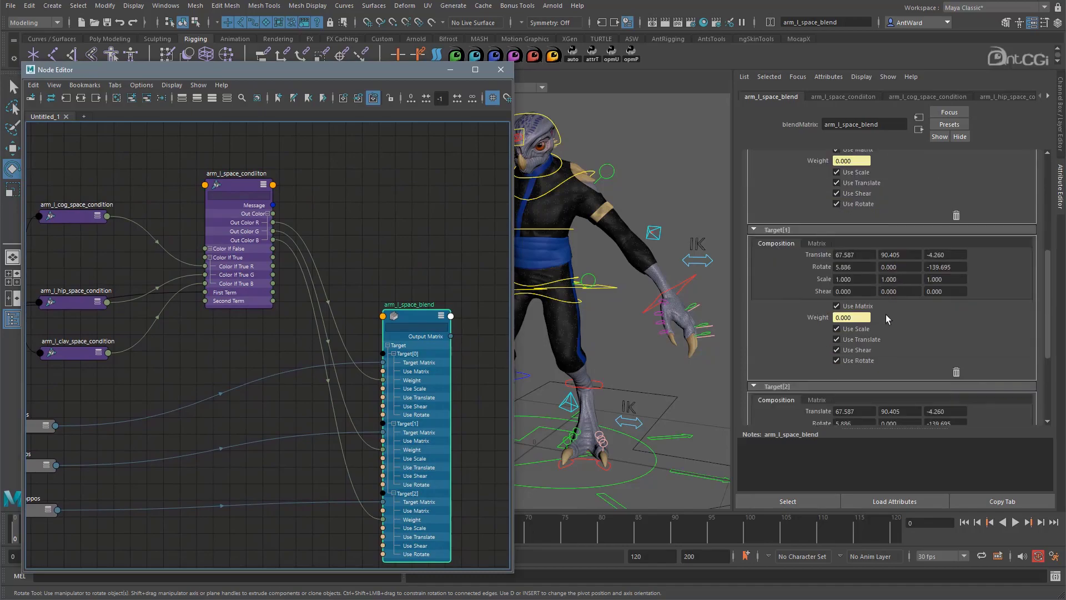
scroll(876, 314, down, 4)
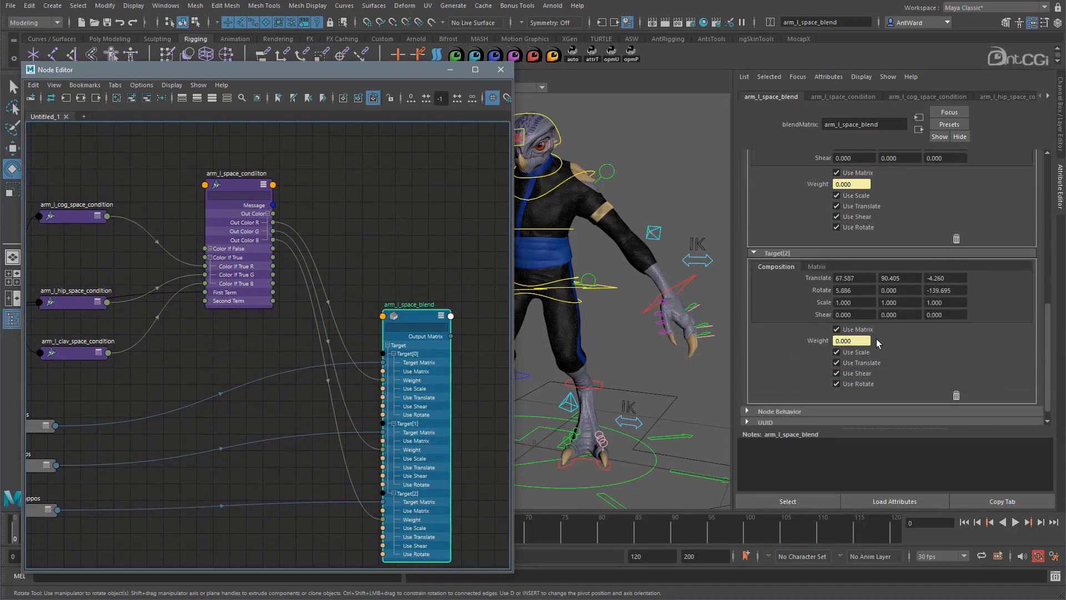
scroll(900, 341, up, 10)
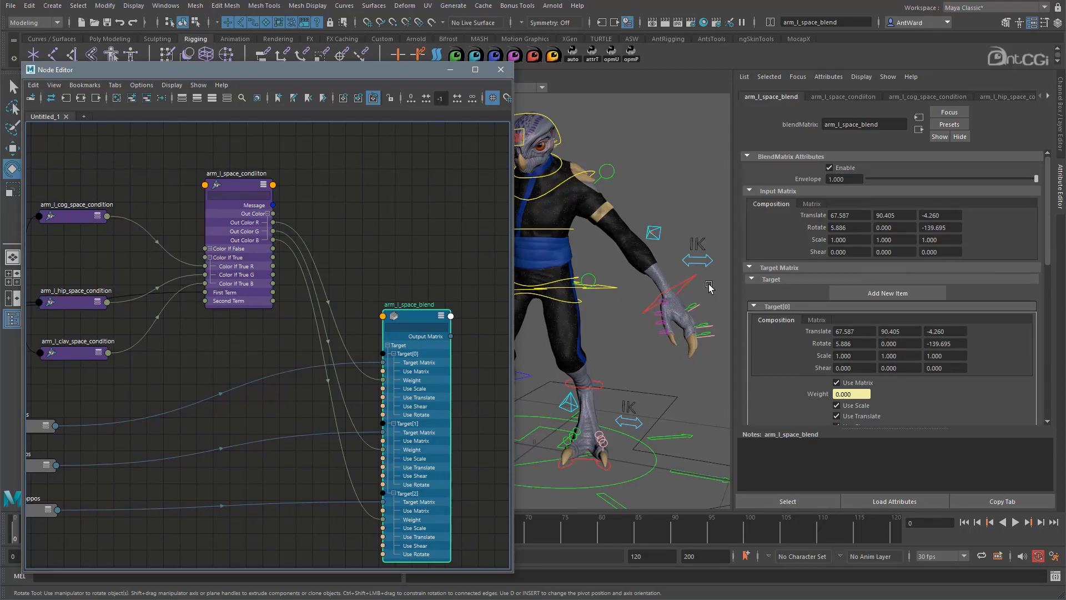
Set arm_l_ik_ctrl's Follow to COG and check the terms and colours of the main space condition
click(691, 281)
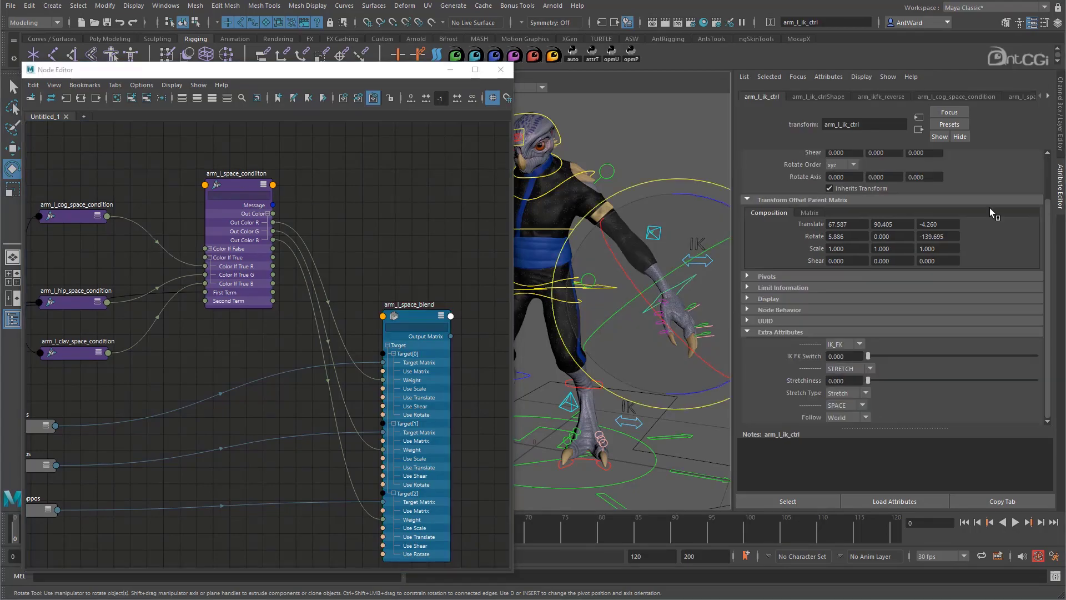
click(859, 417)
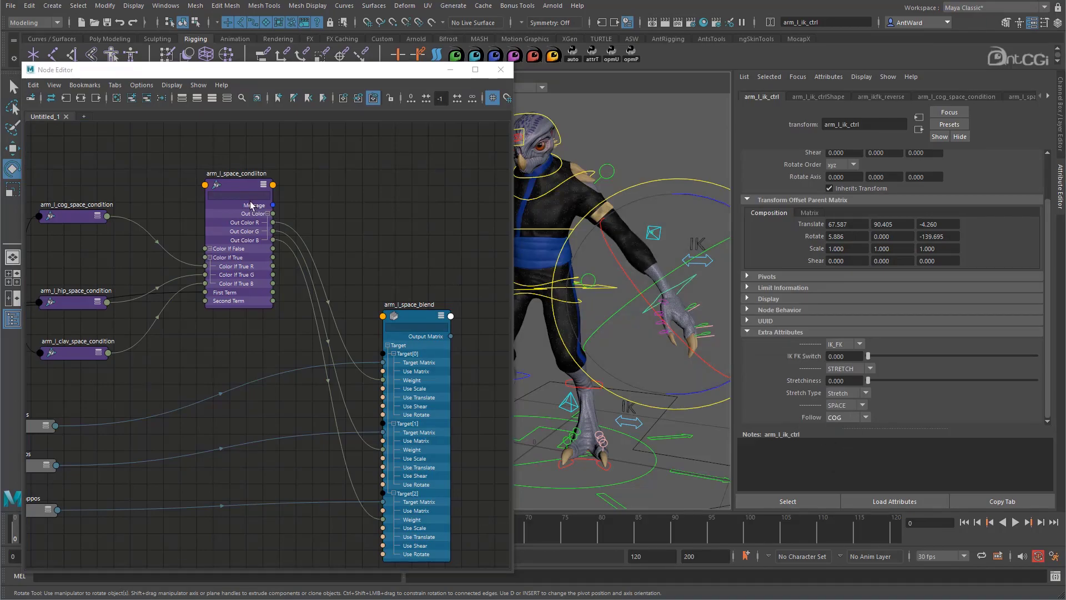
click(232, 182)
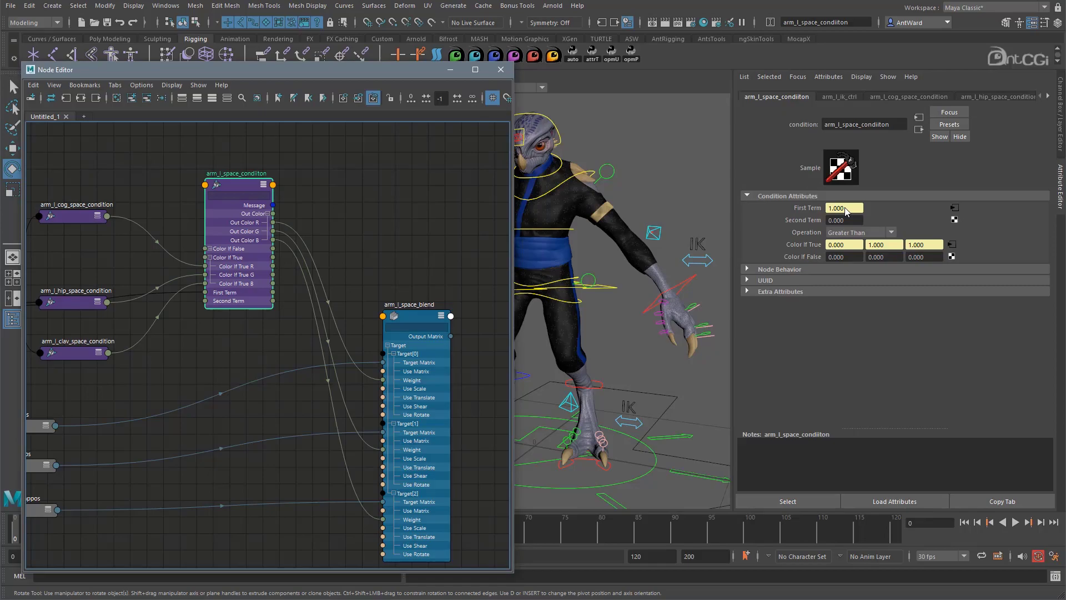
Set arm_l_cog_space_condition's first Color If True value to 1 and first Color If False value to 0
click(66, 221)
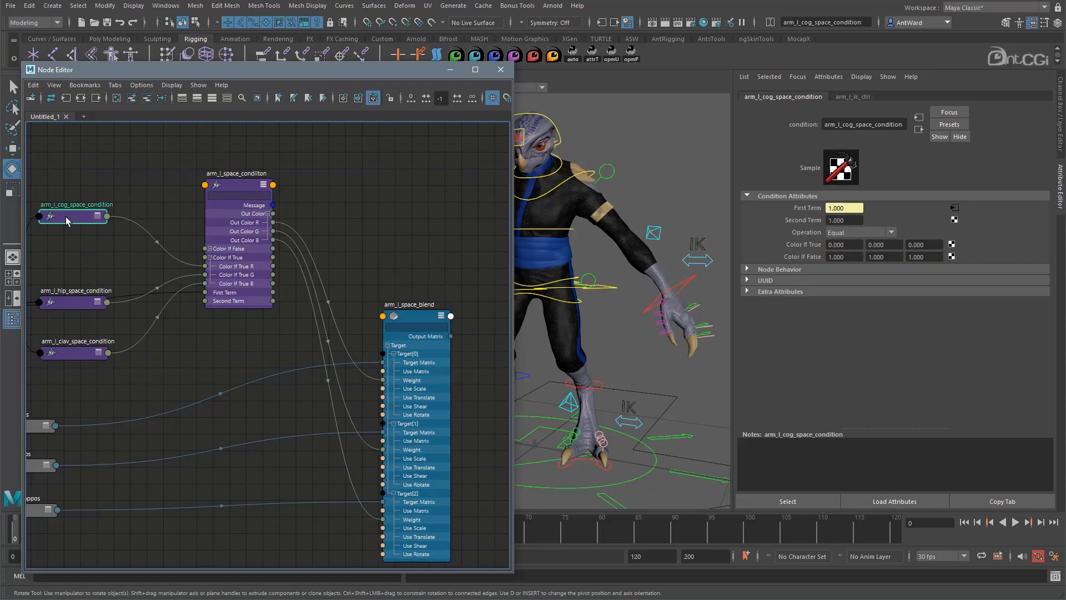
drag(848, 244, 811, 256)
text(1.0)
key(Return)
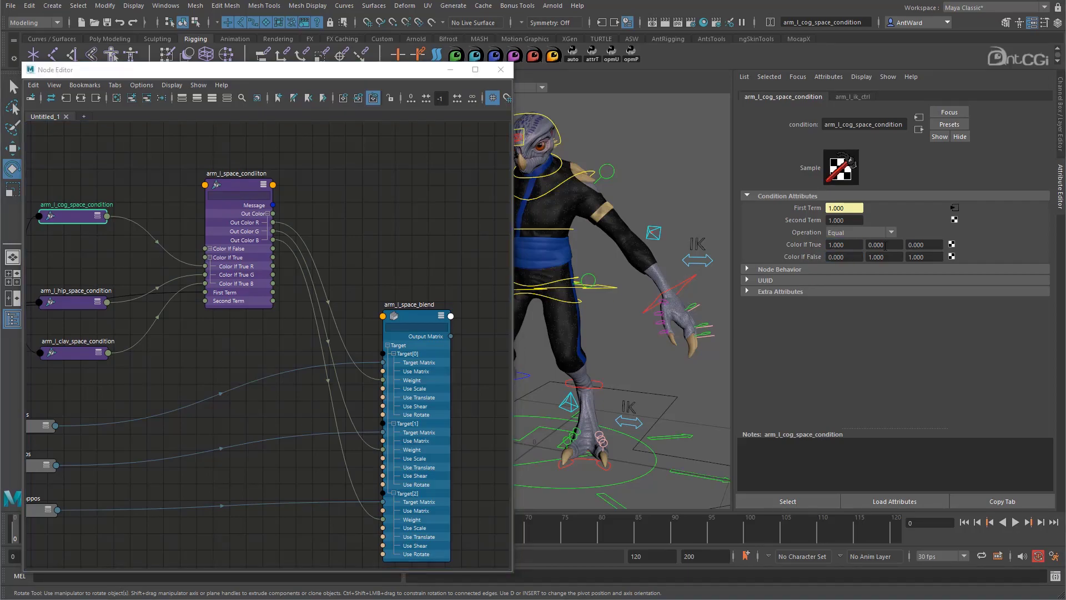
Set arm_l_hip_space_condition's first Color If True value to 1 and first Color If False value to 0
click(79, 303)
drag(849, 245, 817, 264)
text(1)
key(Return)
text(0)
key(Return)
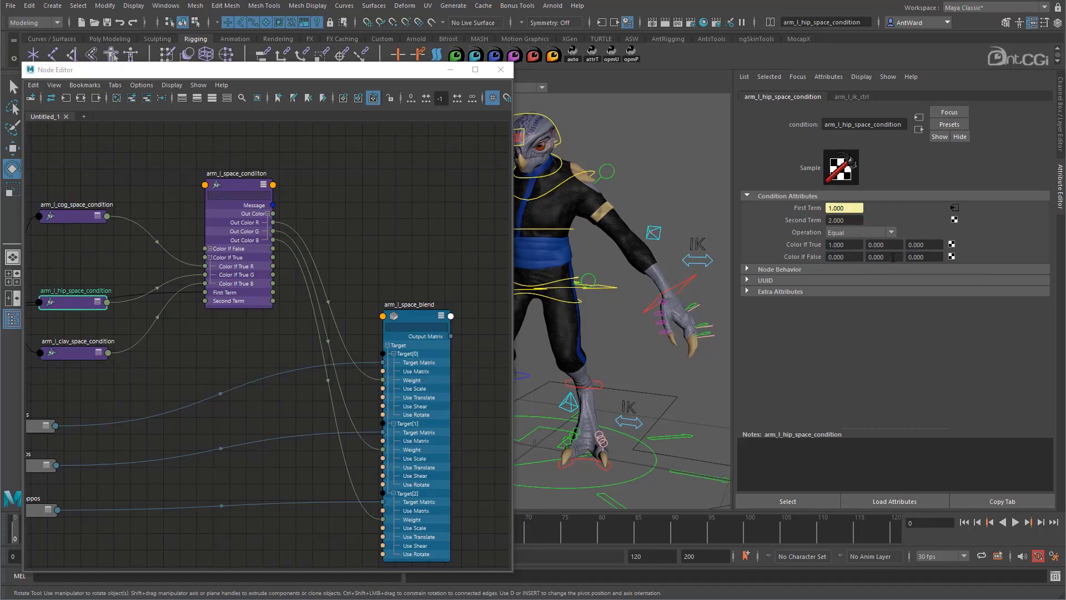
Set the first Color If False value of arm_l_clav_space_condition to 0
click(75, 353)
drag(889, 257, 851, 259)
text(0)
key(Return)
Check the main space condition's values and arm_l_space_blend's target weights with Follow set to COG
click(233, 191)
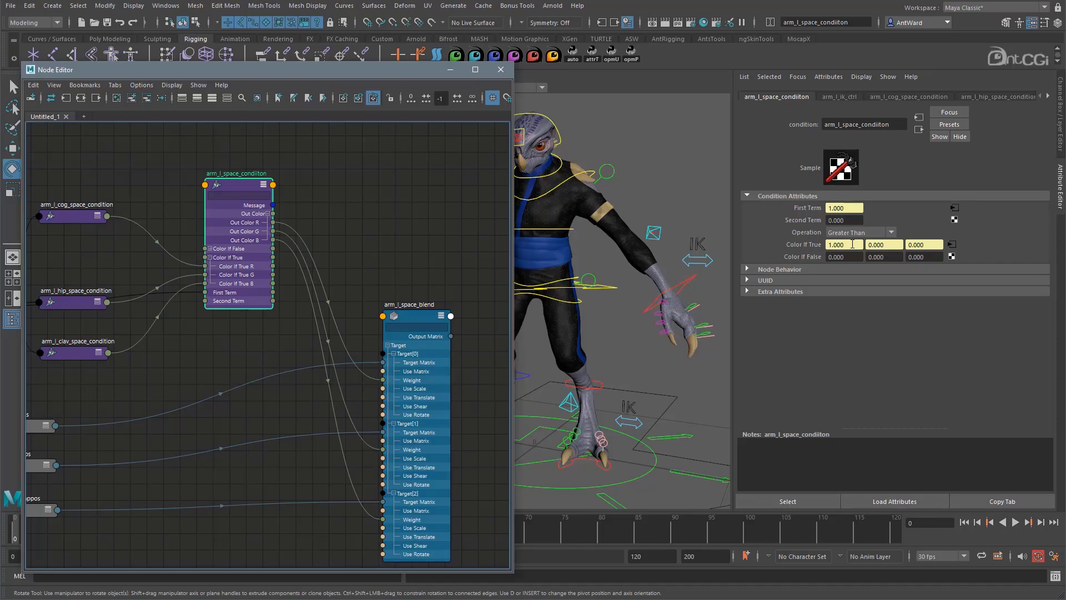
click(421, 320)
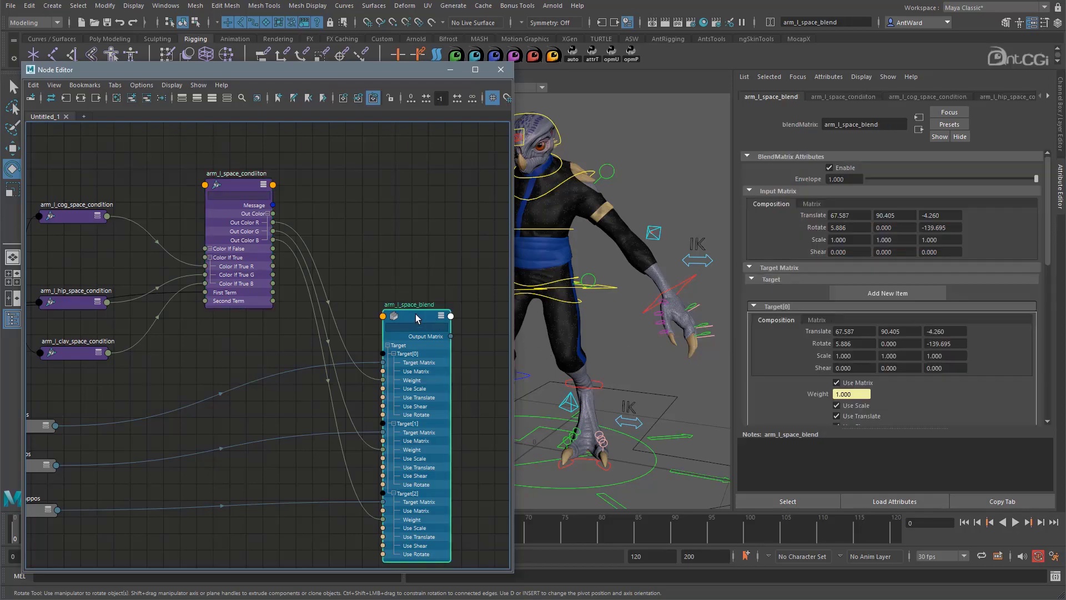
scroll(835, 270, down, 3)
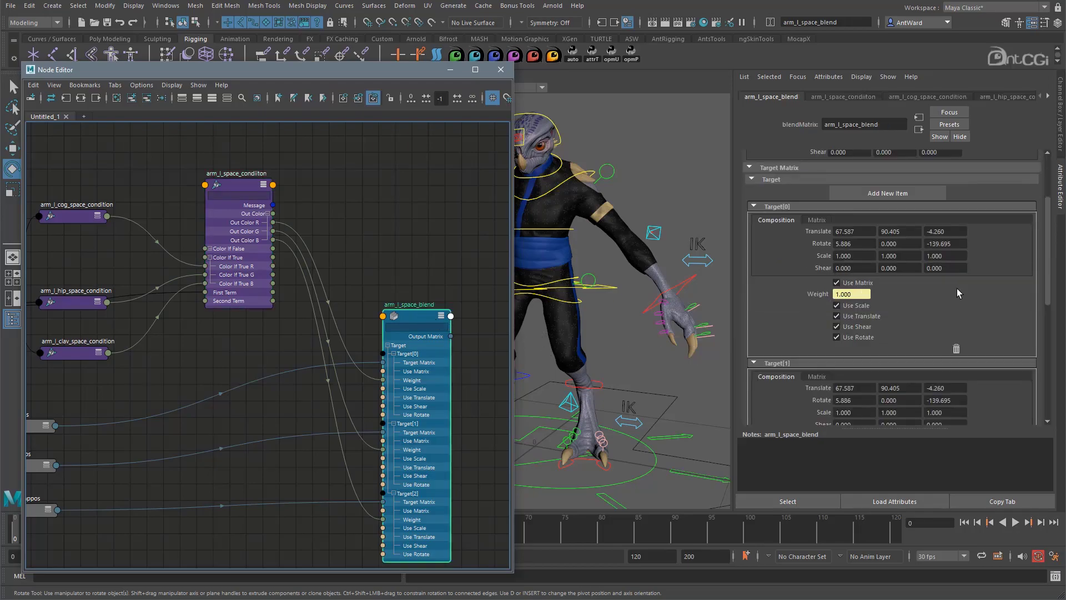
scroll(957, 289, down, 3)
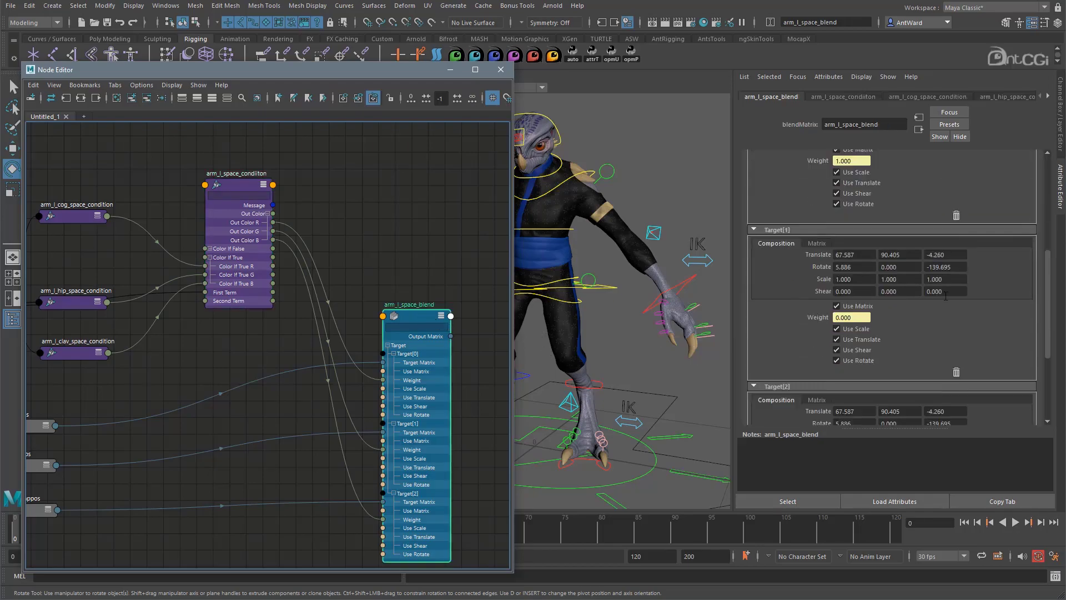
scroll(841, 343, down, 3)
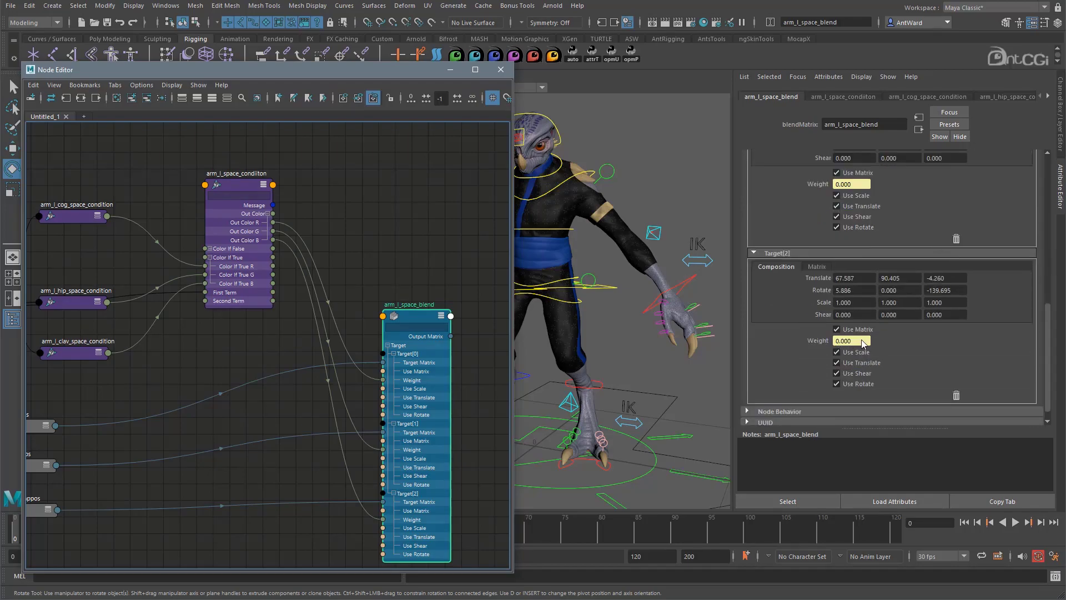
Set arm_l_ik_ctrl's Follow to Hips and check the main space condition's Color If True values
click(690, 282)
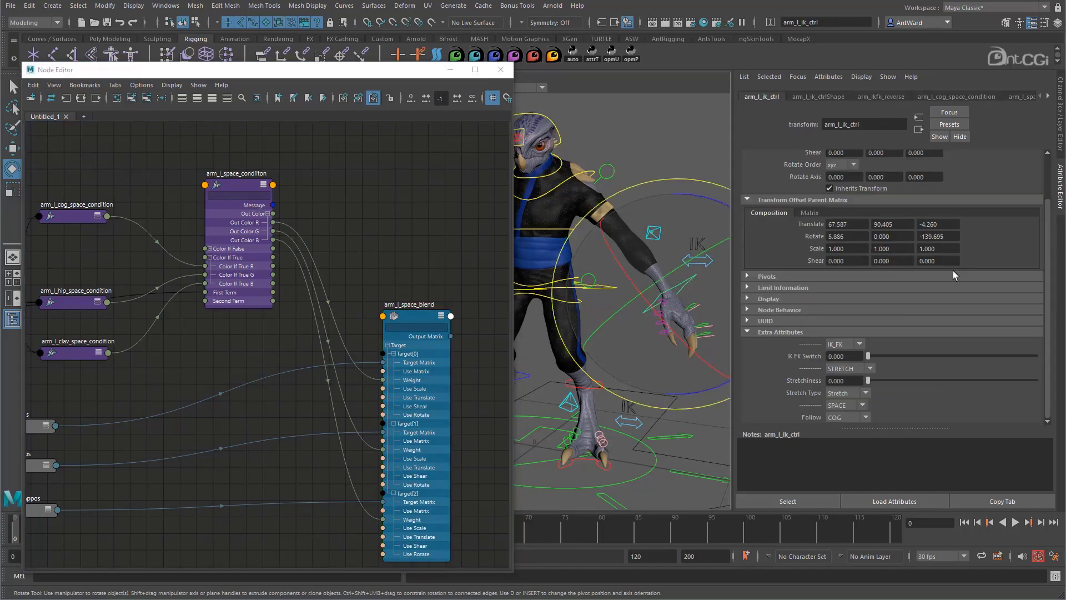
click(845, 416)
click(840, 452)
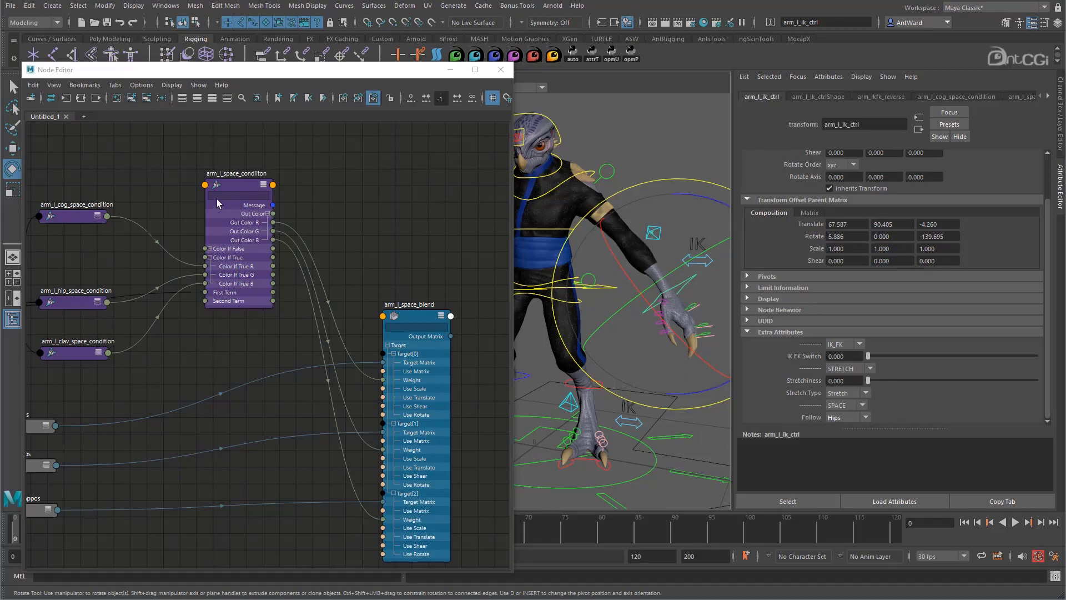
click(239, 185)
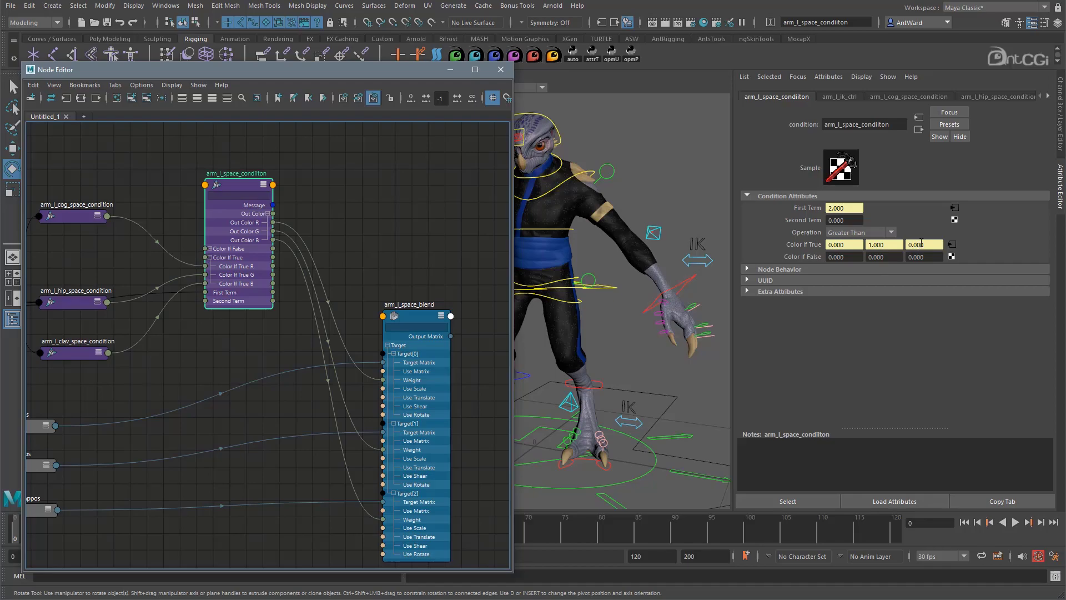
Inspect the three target weights on arm_l_space_blend with Follow set to Hips
click(410, 319)
scroll(935, 321, up, 5)
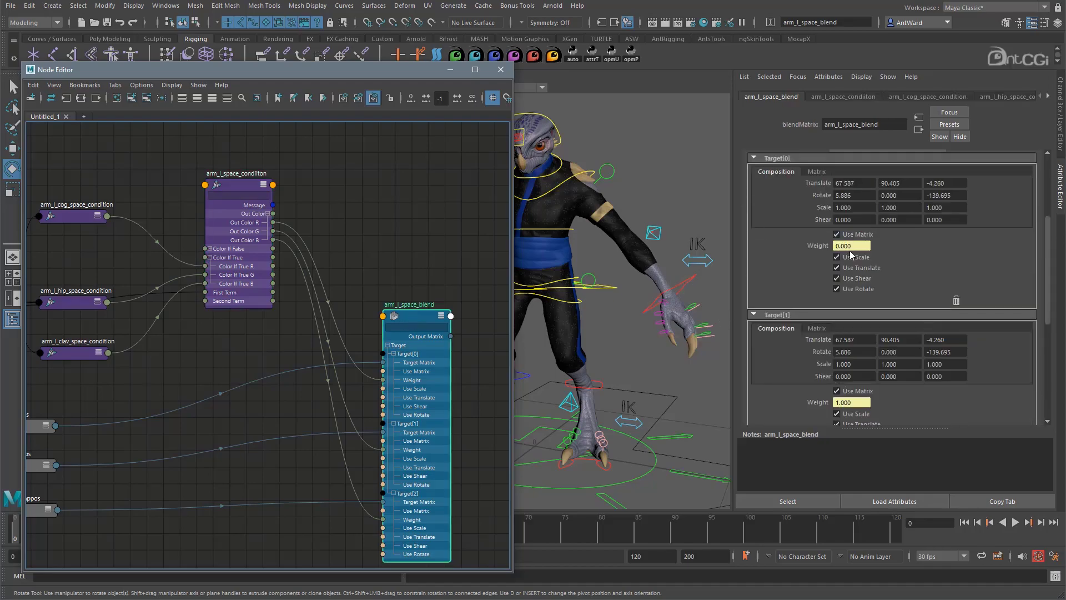
scroll(854, 328, down, 2)
scroll(852, 355, down, 3)
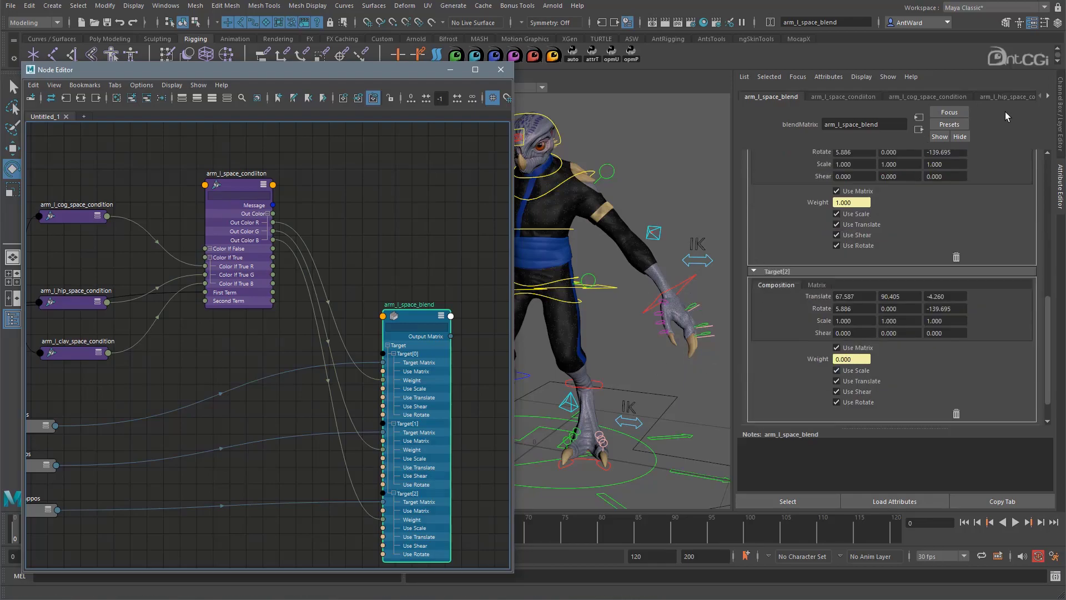
Show arm_l_ik_ctrl's channels and change its Follow space
click(1061, 110)
alt+drag(821, 322, 761, 297)
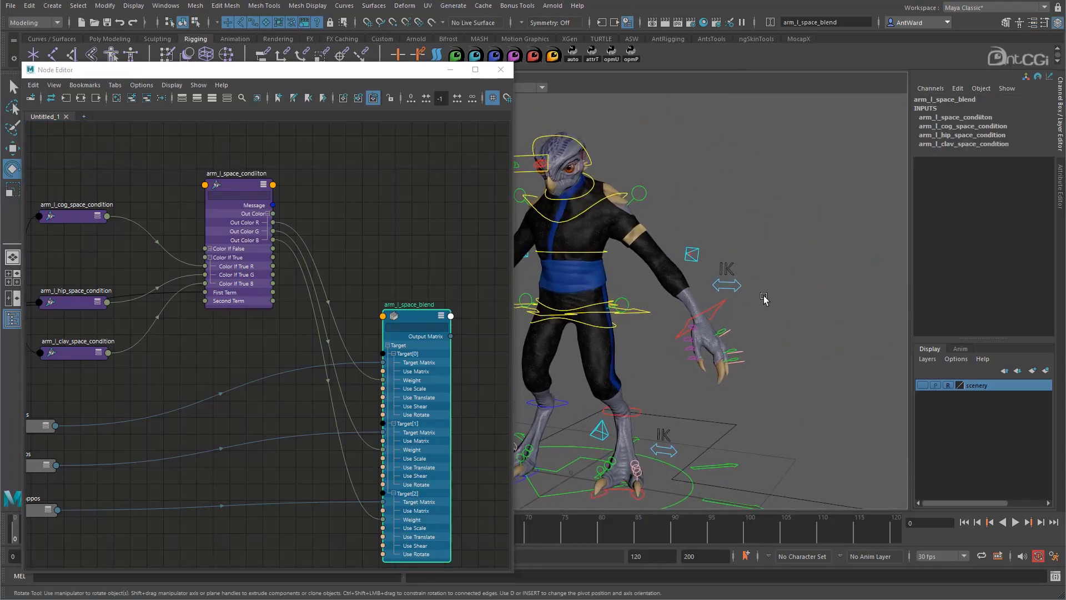
click(814, 304)
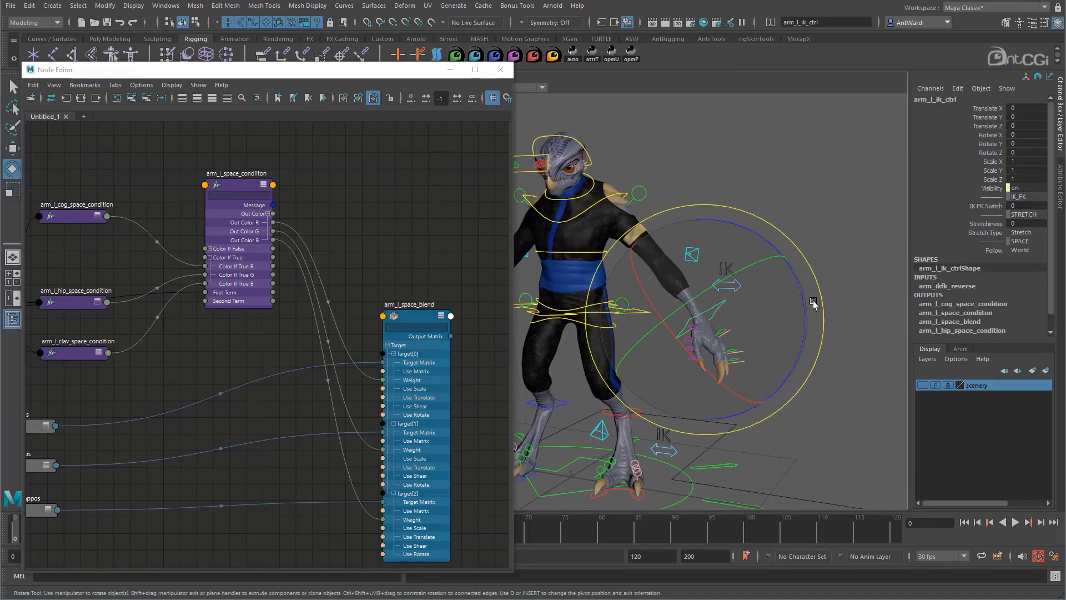
click(1025, 250)
click(1024, 272)
Rotate hip_ctrl to test whether the left arm follows, and undo the rotation
click(791, 181)
click(637, 312)
drag(613, 335, 636, 304)
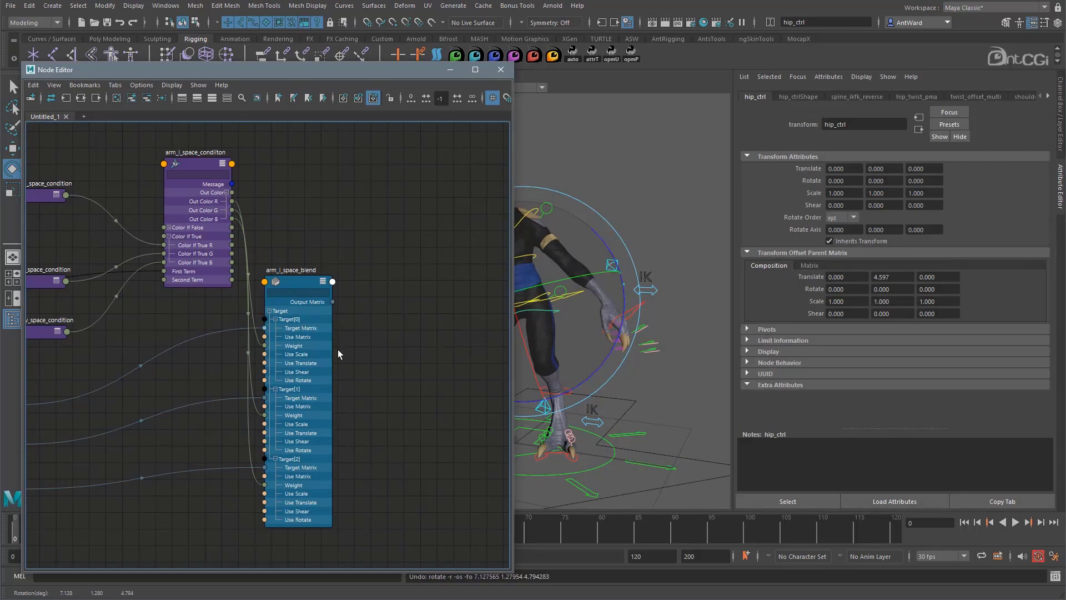
Select arm_l_ik_ctrl and reposition its node in the graph on the output side of arm_l_space_blend
click(691, 313)
click(641, 307)
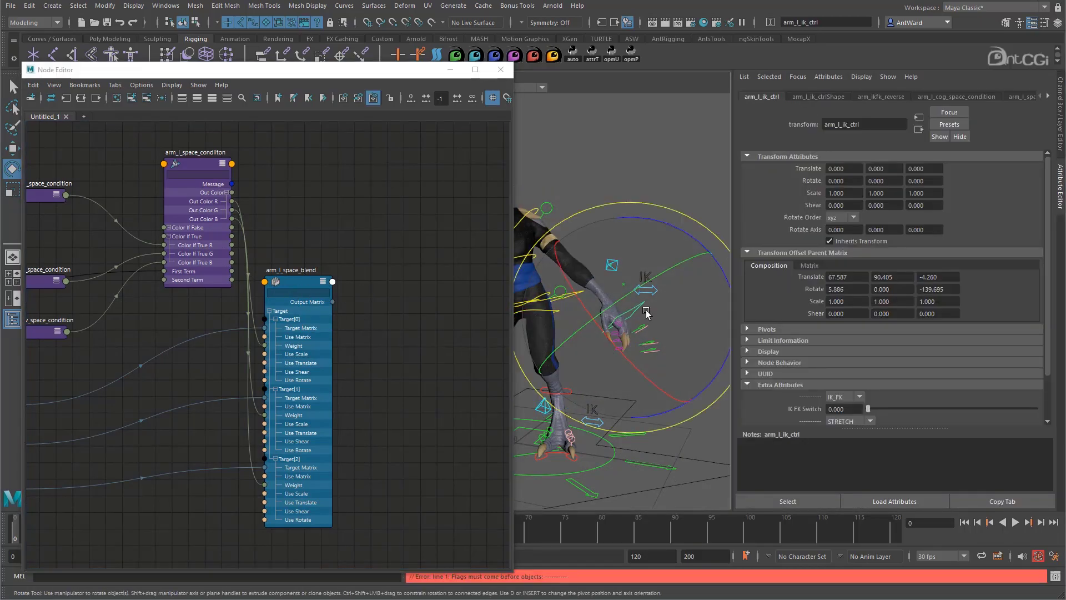
alt+middle_drag(227, 309, 358, 344)
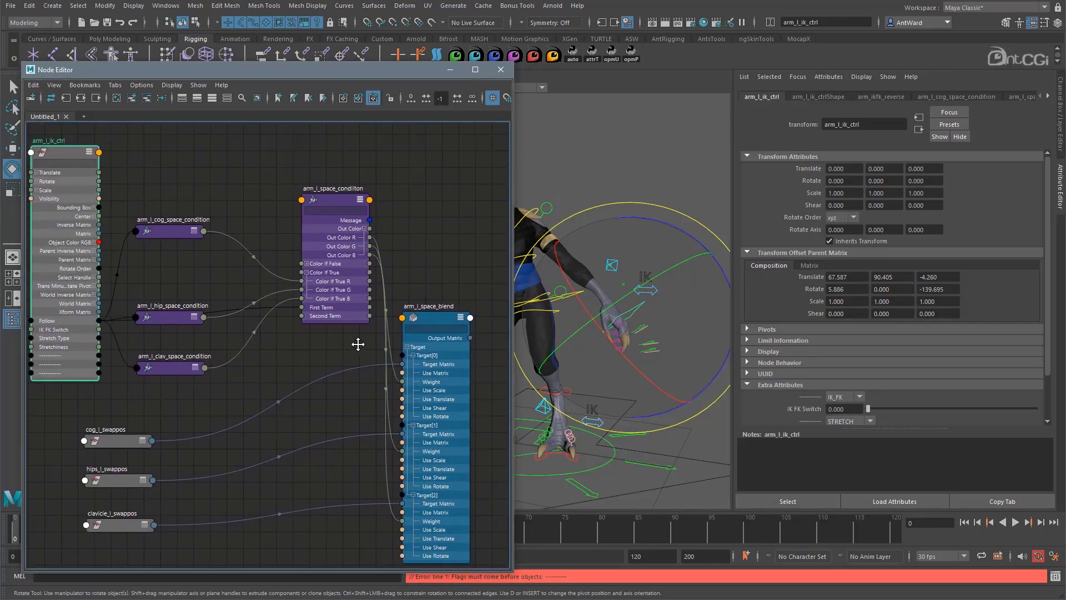
scroll(352, 342, down, 2)
drag(120, 185, 522, 158)
alt+middle_drag(380, 293, 264, 299)
Connect arm_l_space_blend's Output Matrix to arm_l_ik_ctrl's offsetParentMatrix and minimise the Node Editor
drag(312, 330, 355, 148)
click(380, 153)
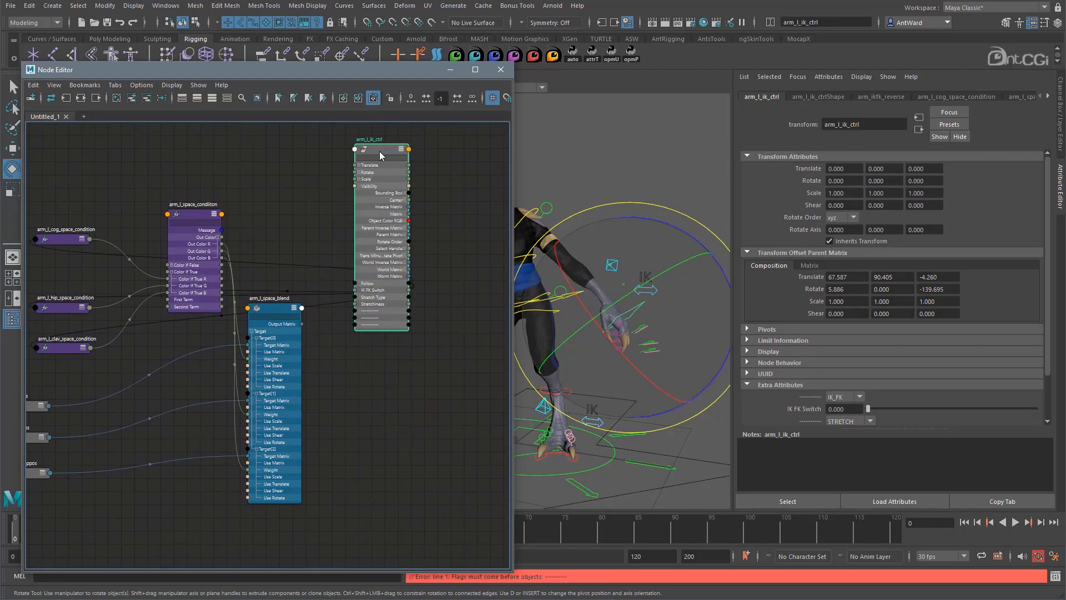
scroll(748, 326, down, 5)
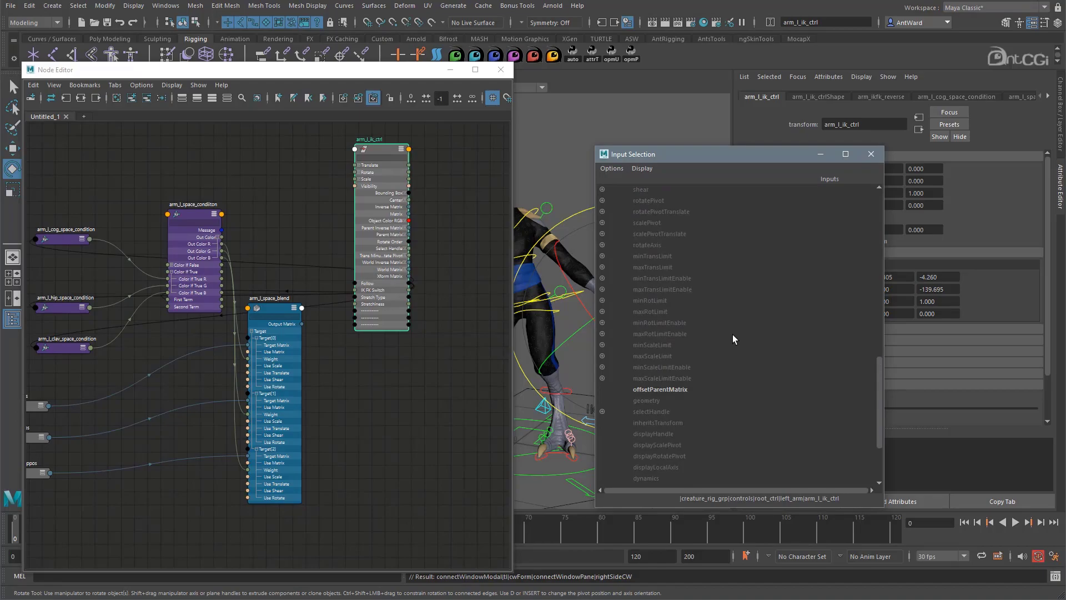
click(673, 389)
alt+drag(644, 346, 624, 333)
click(451, 69)
Rotate cog_ctrl to test the left arm's COG space, and reselect arm_l_ik_ctrl
click(625, 334)
alt+drag(476, 262, 486, 294)
click(433, 291)
click(572, 283)
click(471, 300)
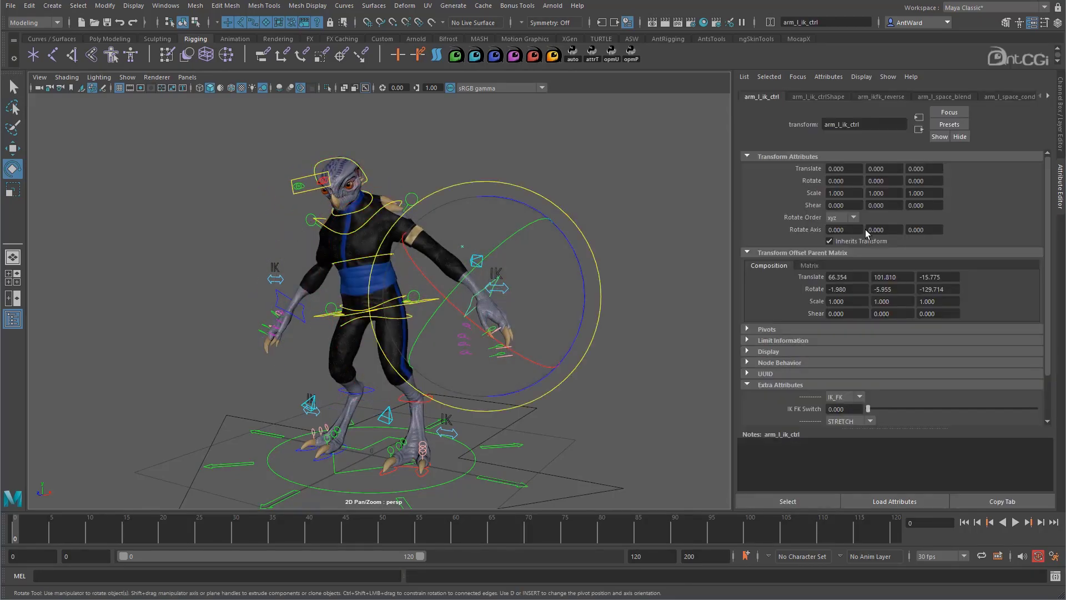
Set arm_l_ik_ctrl's Follow to Hips and test it by rotating hip_ctrl about 15 degrees in Z
click(1059, 132)
click(1026, 250)
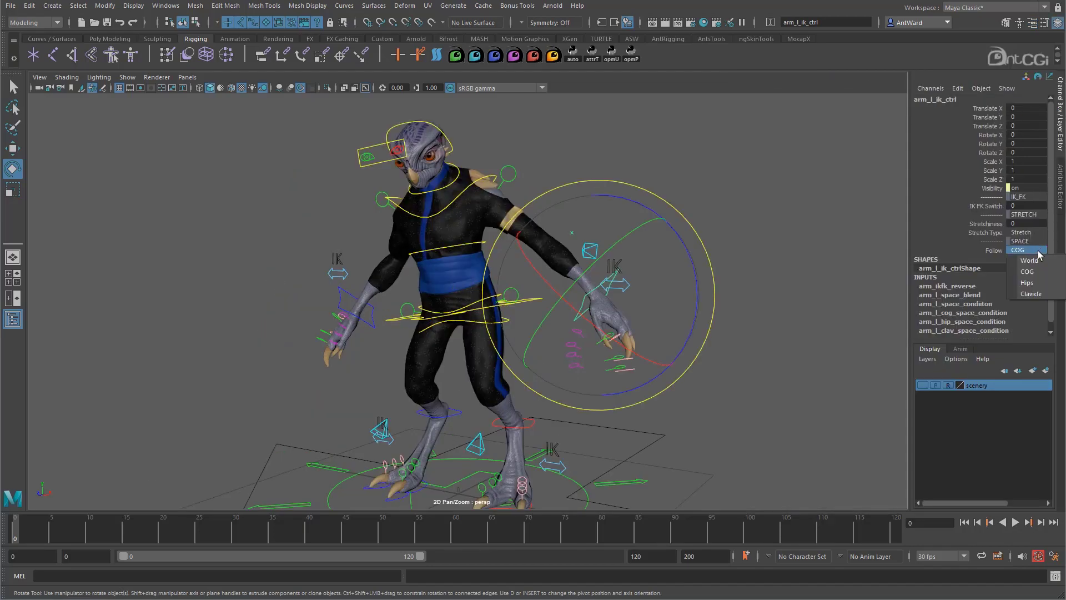
click(1026, 283)
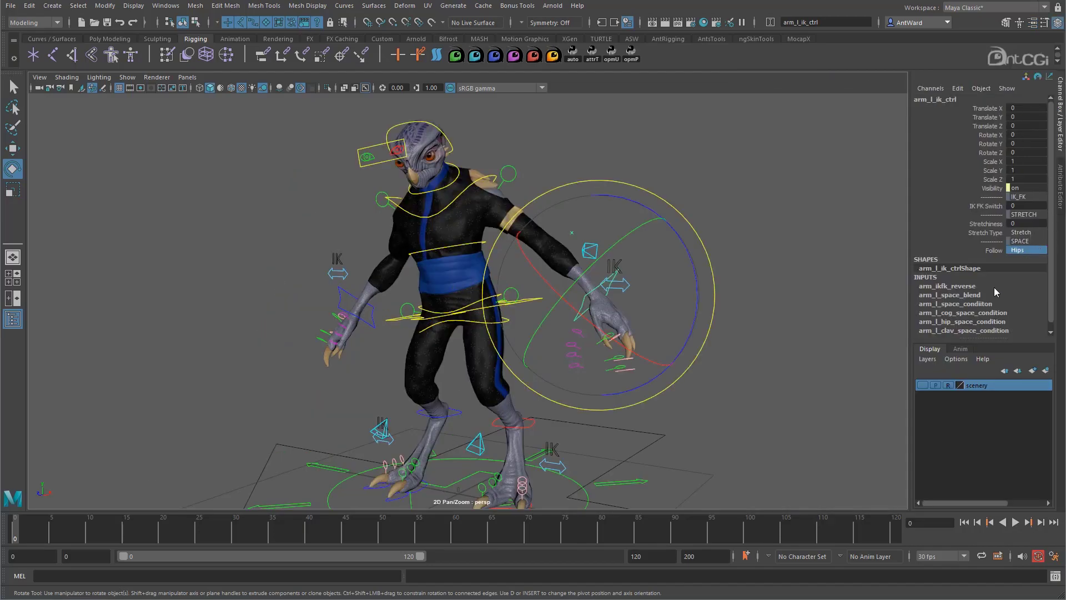
click(785, 313)
click(506, 320)
mouse_move(506, 319)
mouse_down()
mouse_move(525, 340)
mouse_move(500, 314)
mouse_move(472, 324)
mouse_move(498, 325)
mouse_up()
key(ctrl+z)
drag(545, 340, 529, 330)
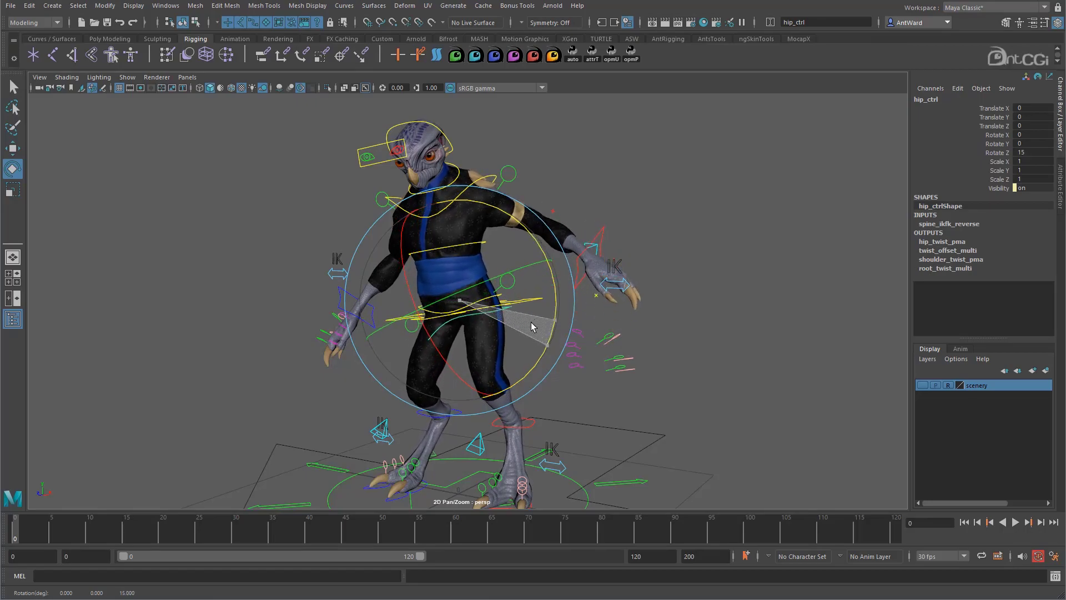
Rotate arm_root_l_ctrl with the Hips space active, and set arm_l_ik_ctrl's Follow to Clavicle
click(515, 171)
mouse_move(535, 199)
mouse_down()
mouse_move(543, 194)
mouse_move(533, 199)
mouse_up()
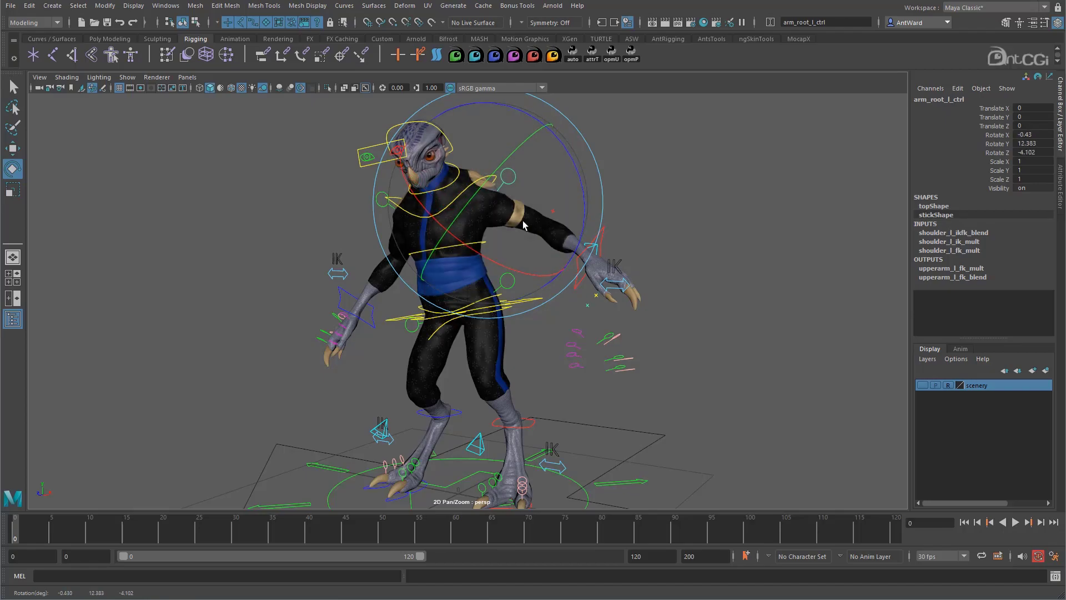
click(625, 222)
click(601, 229)
click(1019, 251)
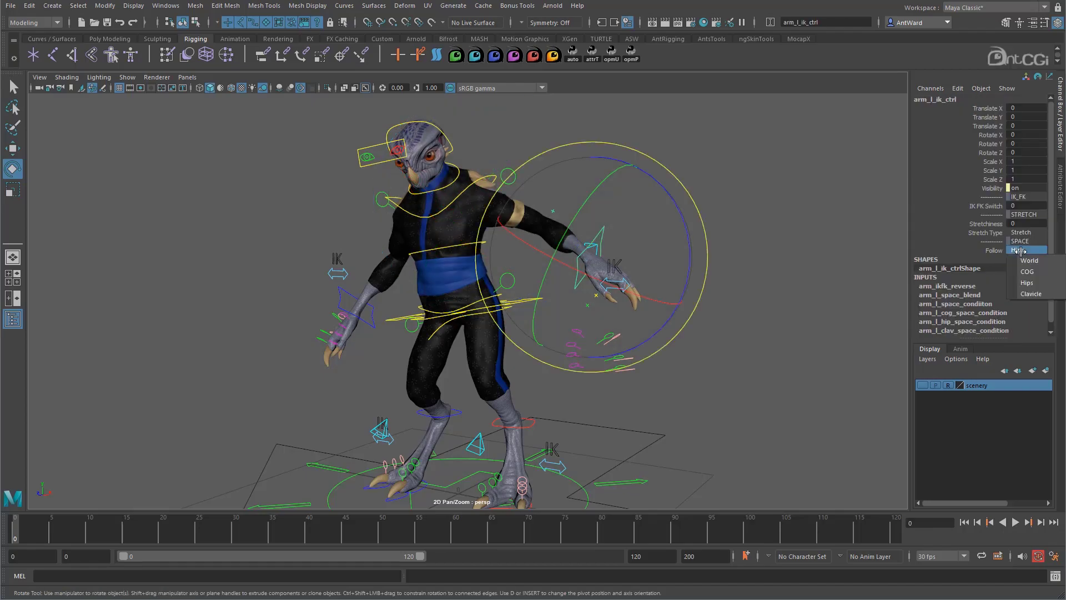
click(1030, 294)
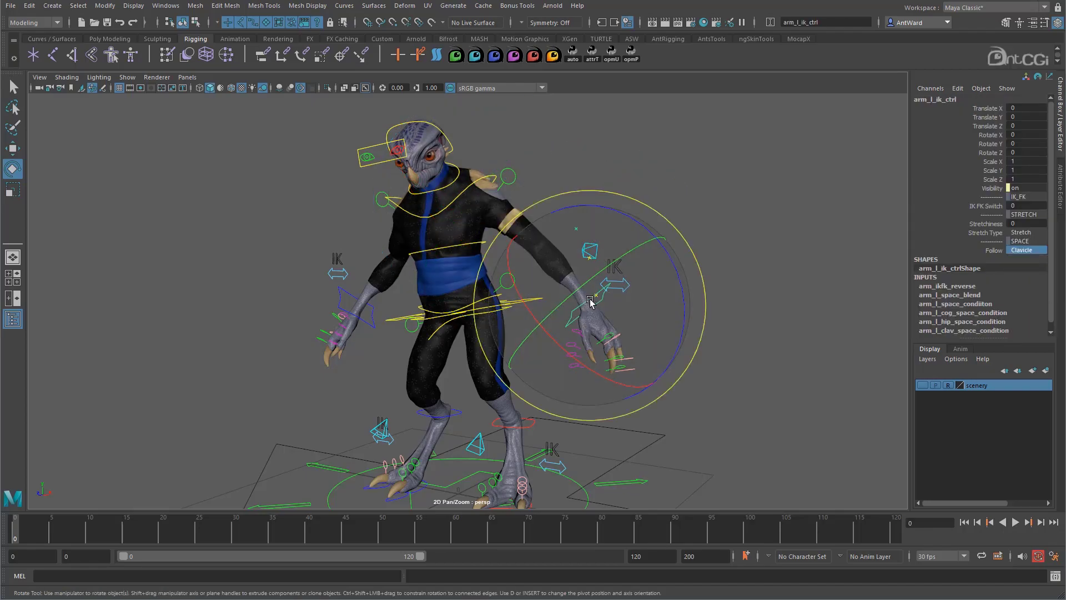
Rotate arm_root_l_ctrl to about 8, 23 and 9 degrees to test the arm's Clavicle space, and deselect it
drag(516, 157, 506, 178)
mouse_move(569, 222)
mouse_down()
mouse_move(537, 194)
mouse_move(559, 223)
mouse_move(550, 214)
mouse_up()
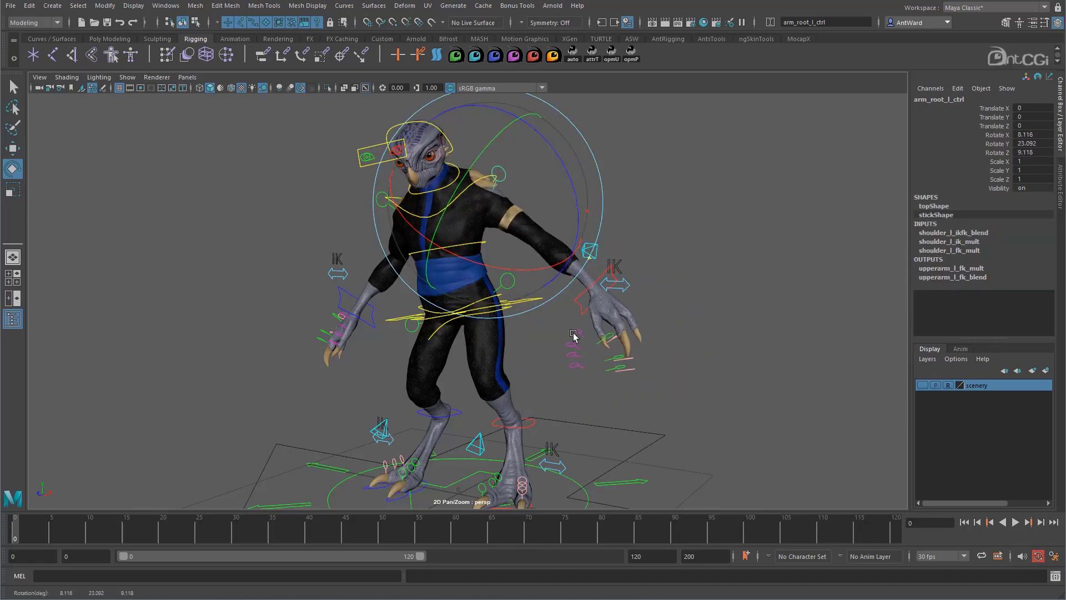
alt+drag(564, 352, 554, 353)
alt+middle_drag(554, 353, 549, 371)
alt+right_drag(549, 371, 571, 368)
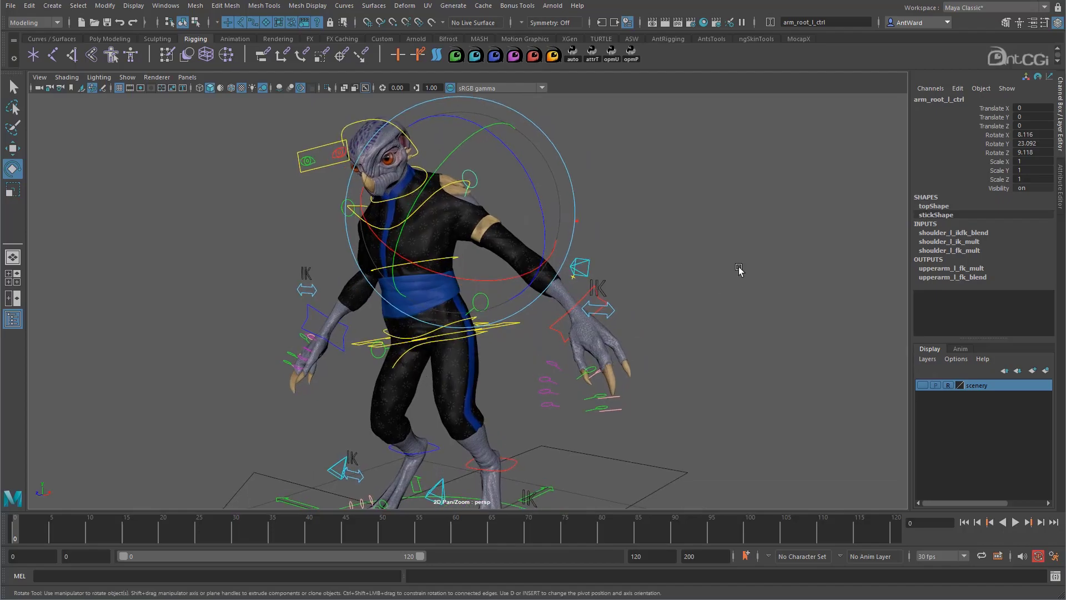
click(739, 269)
alt+drag(678, 279, 688, 280)
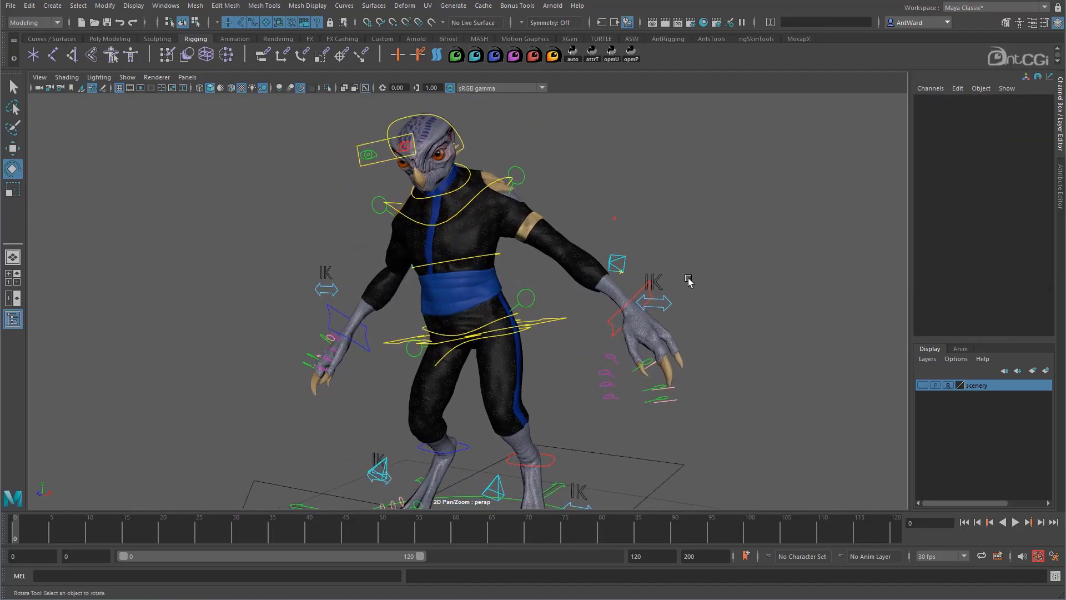
Set arm_l_ik_ctrl's Follow to World and check the clavicle_l_swappos locator
click(607, 321)
click(1026, 250)
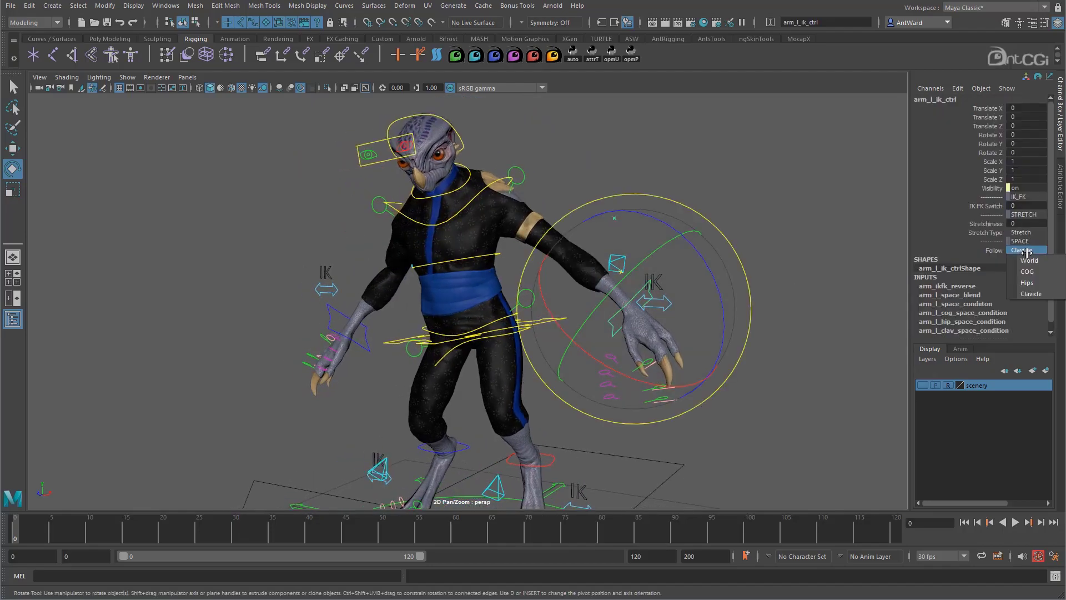
click(1028, 261)
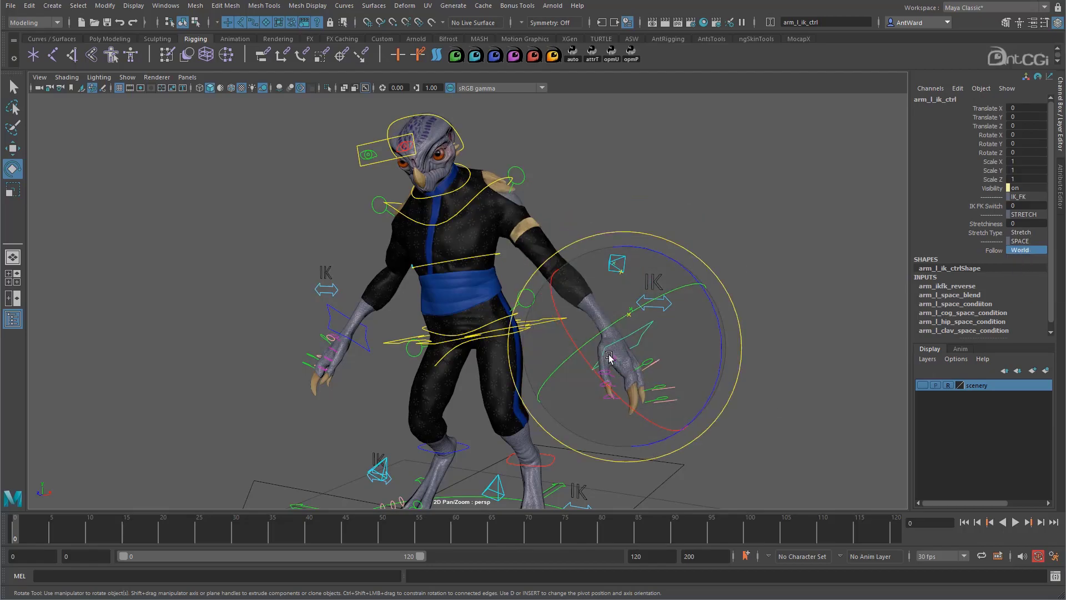
click(730, 233)
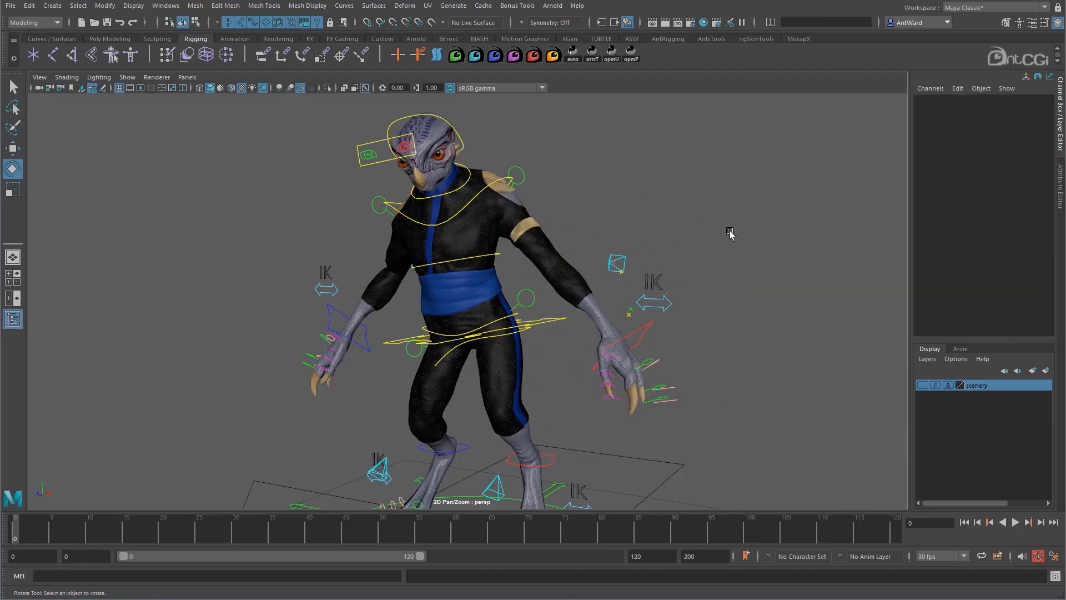
click(624, 313)
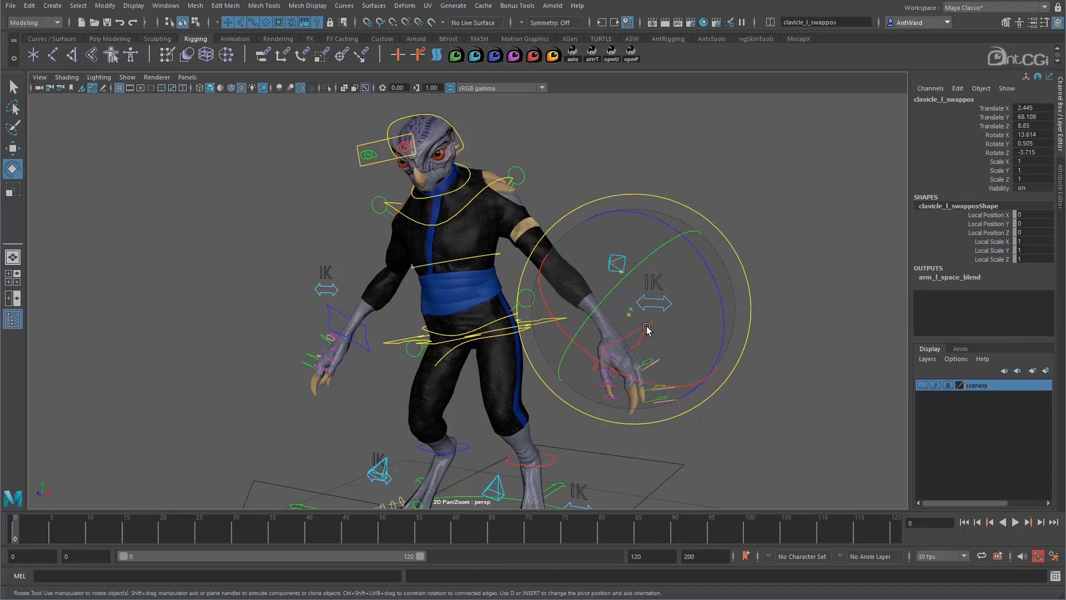
alt+middle_drag(709, 317, 673, 315)
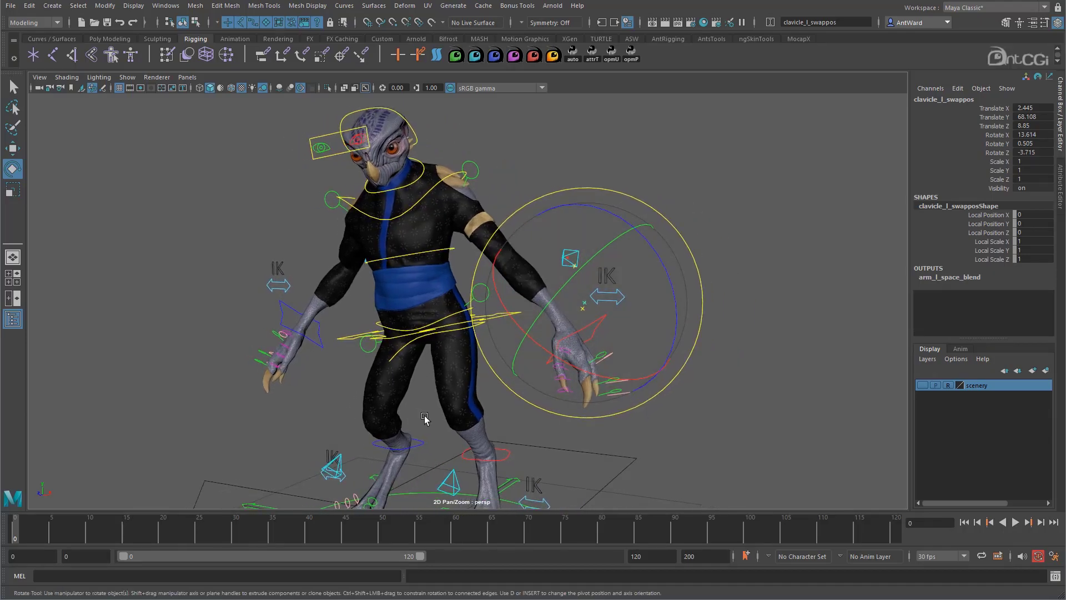
click(601, 165)
Reset cog_ctrl's Rotate X, Y and Z to 0
alt+drag(535, 281, 523, 279)
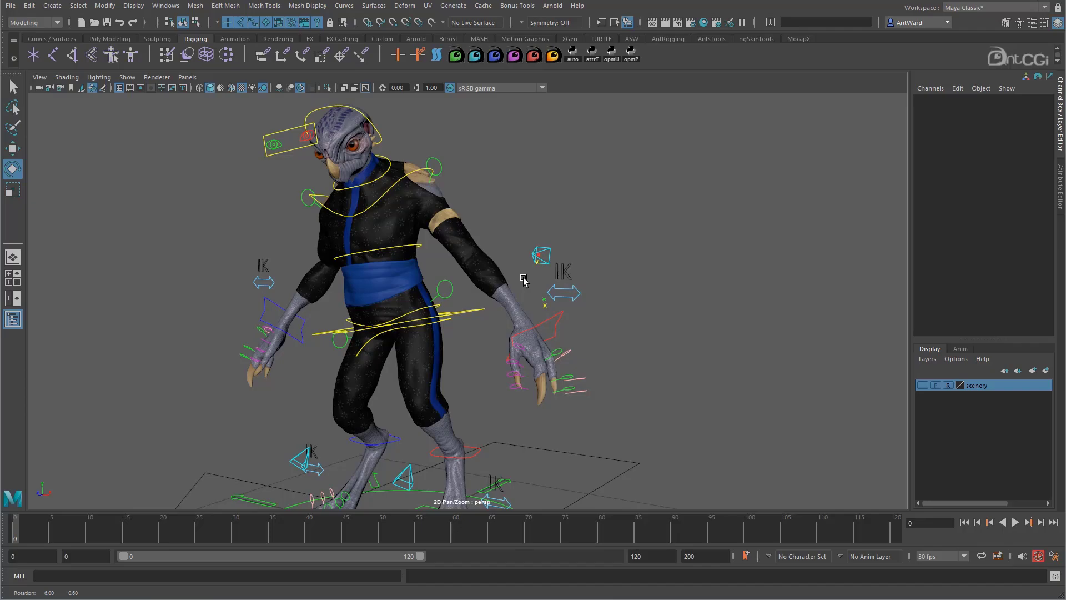
alt+drag(523, 280, 523, 278)
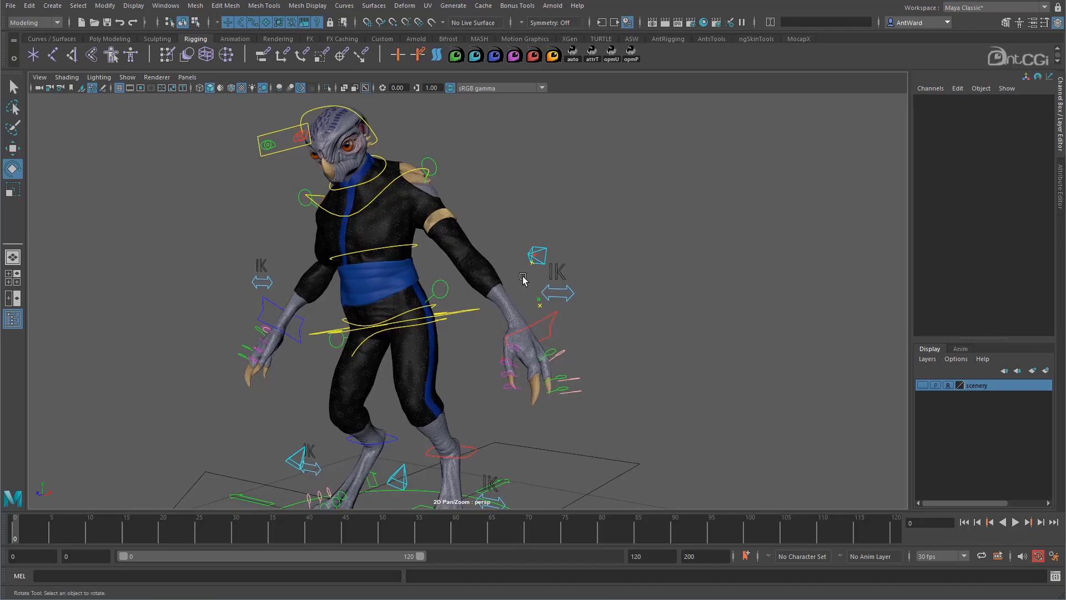
click(466, 310)
drag(1027, 151, 1025, 131)
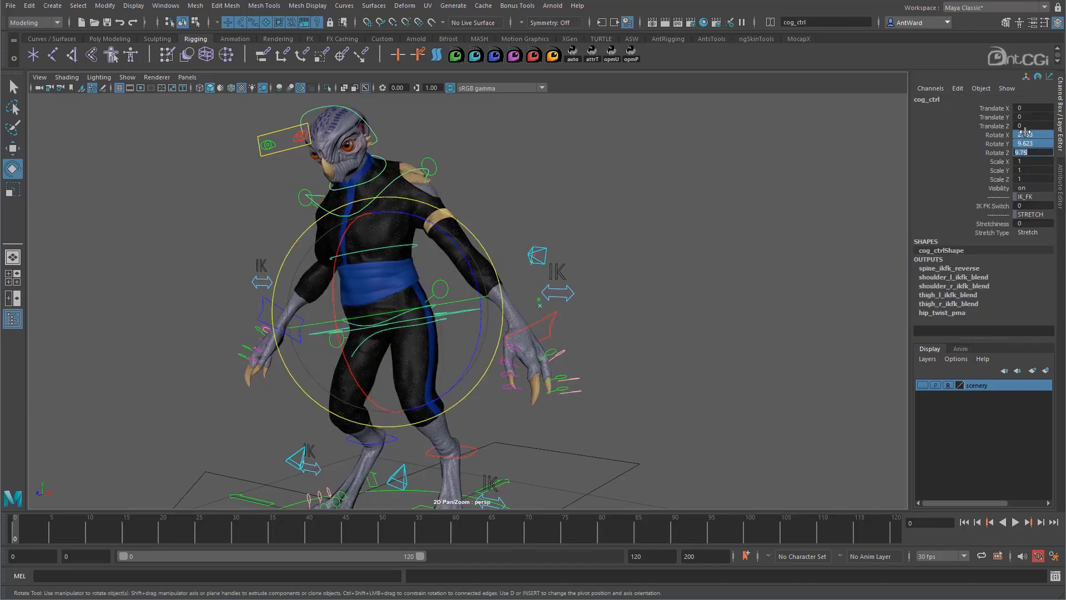
text(0)
key(Return)
Hide polygons in the viewport so only the controls and locators are displayed
alt+drag(521, 309, 488, 333)
click(483, 333)
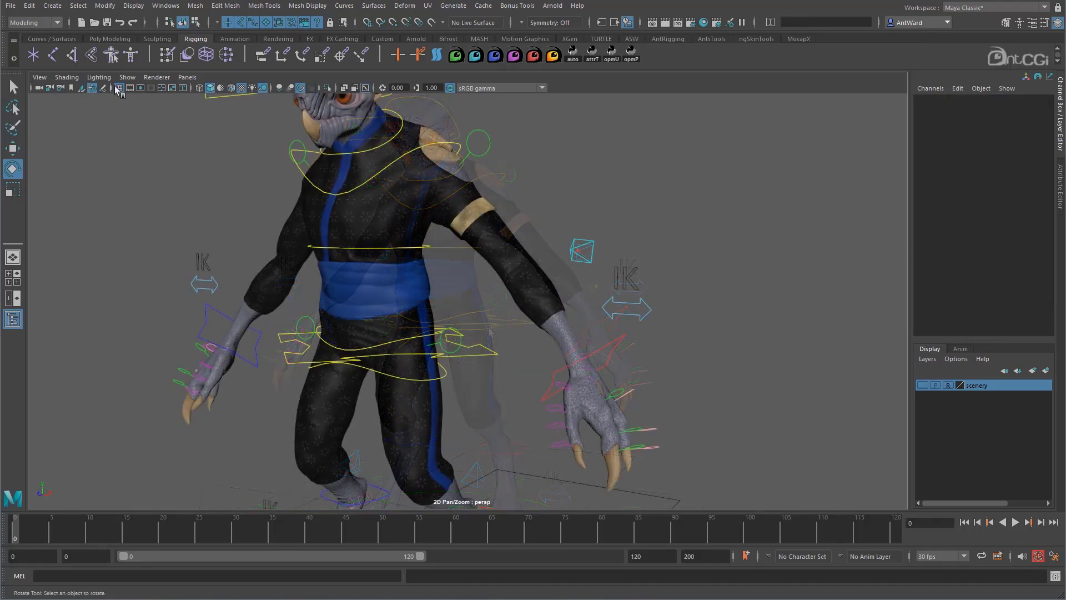
click(127, 77)
click(147, 192)
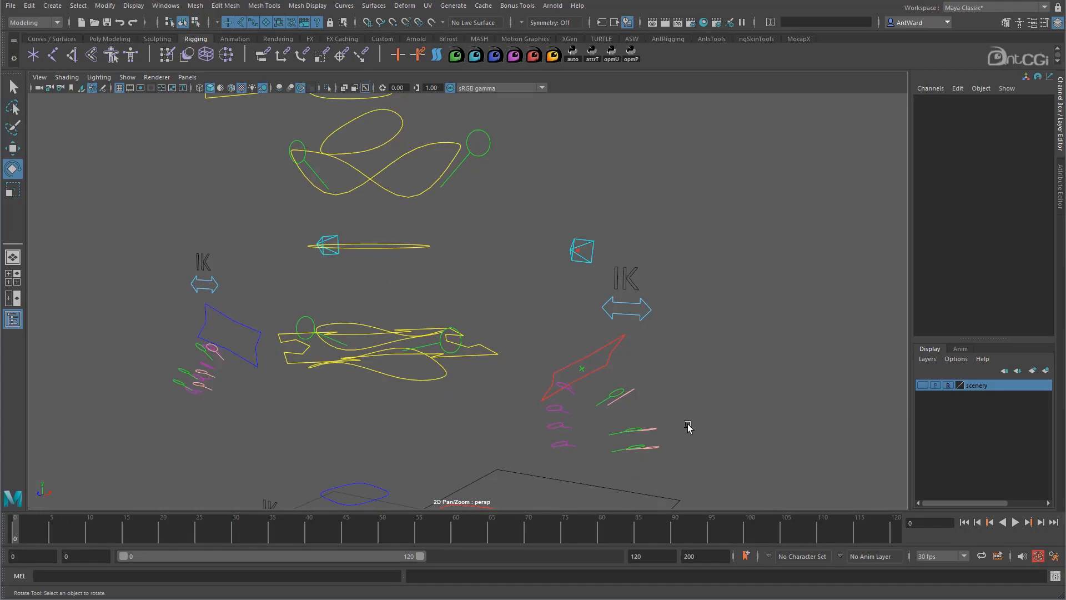
Transfer arm_l_ik_swappos's transform values into its offset parent matrix, zeroing its translation and rotation channels
click(580, 254)
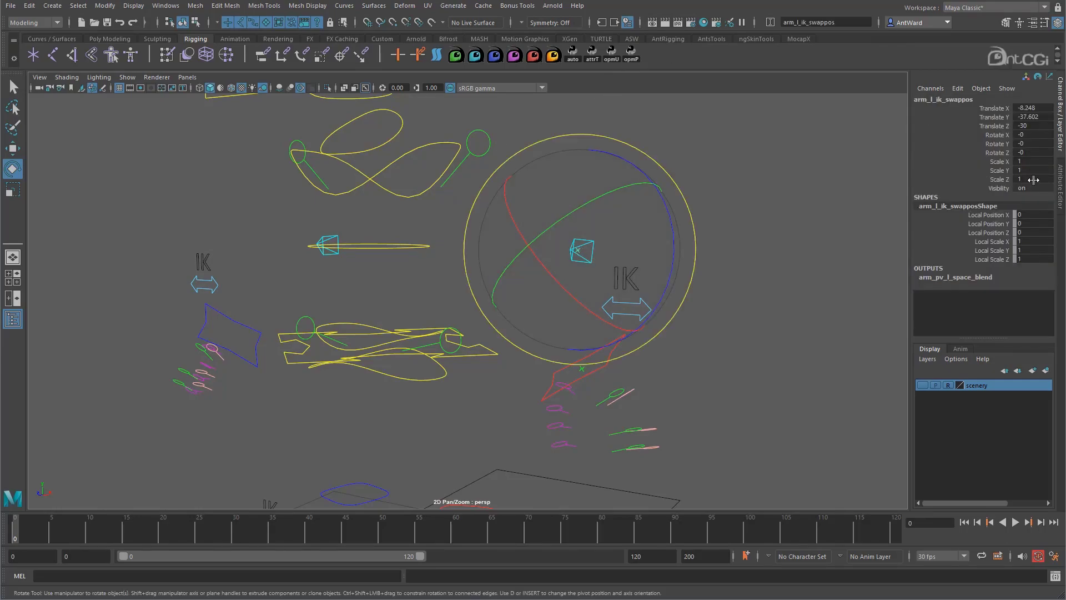
click(1060, 183)
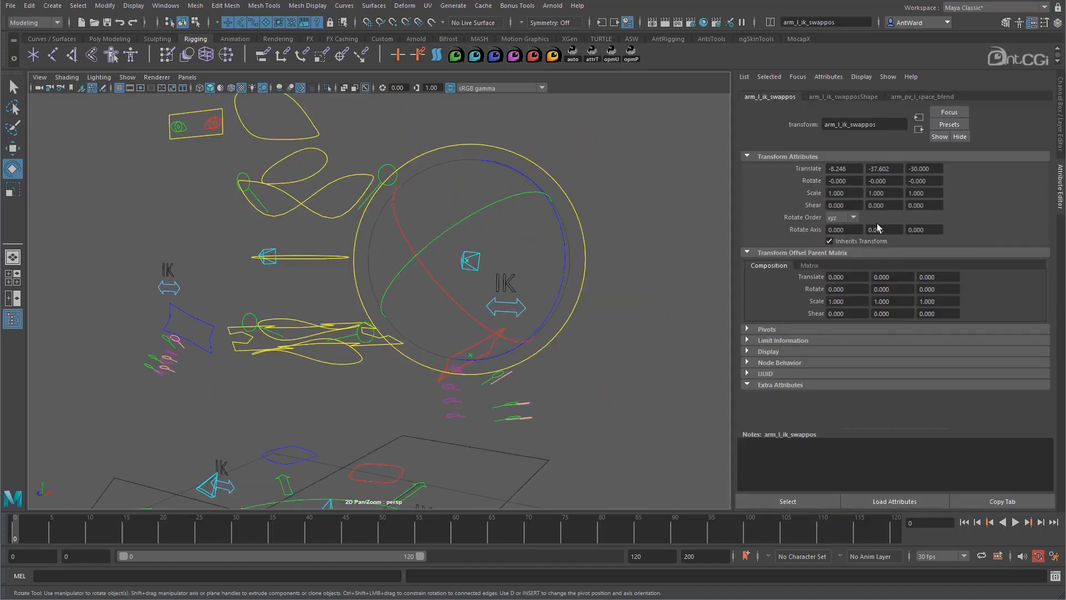
click(631, 55)
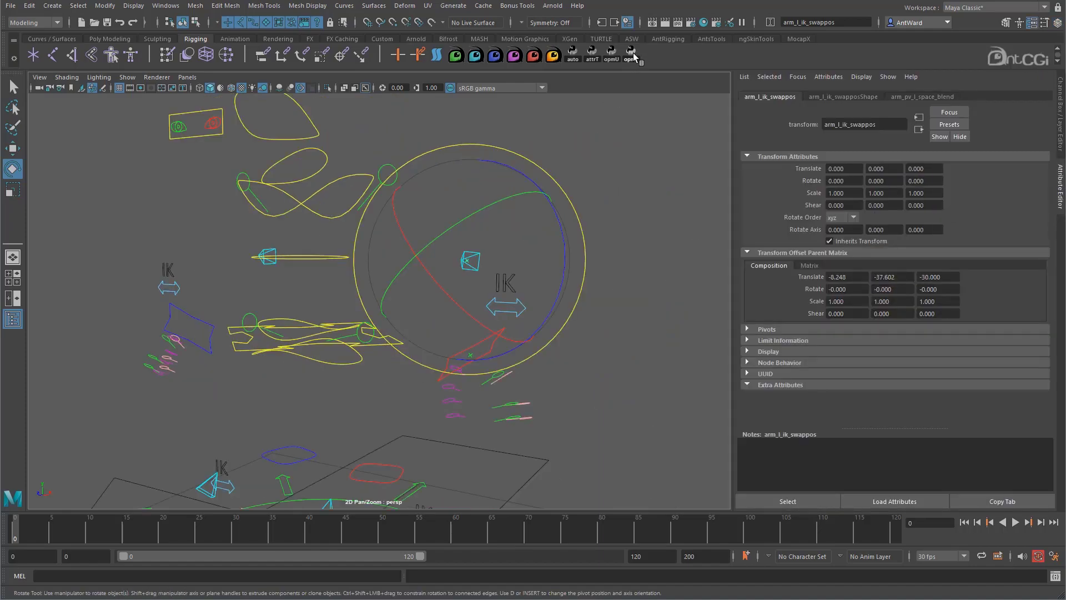
click(1060, 115)
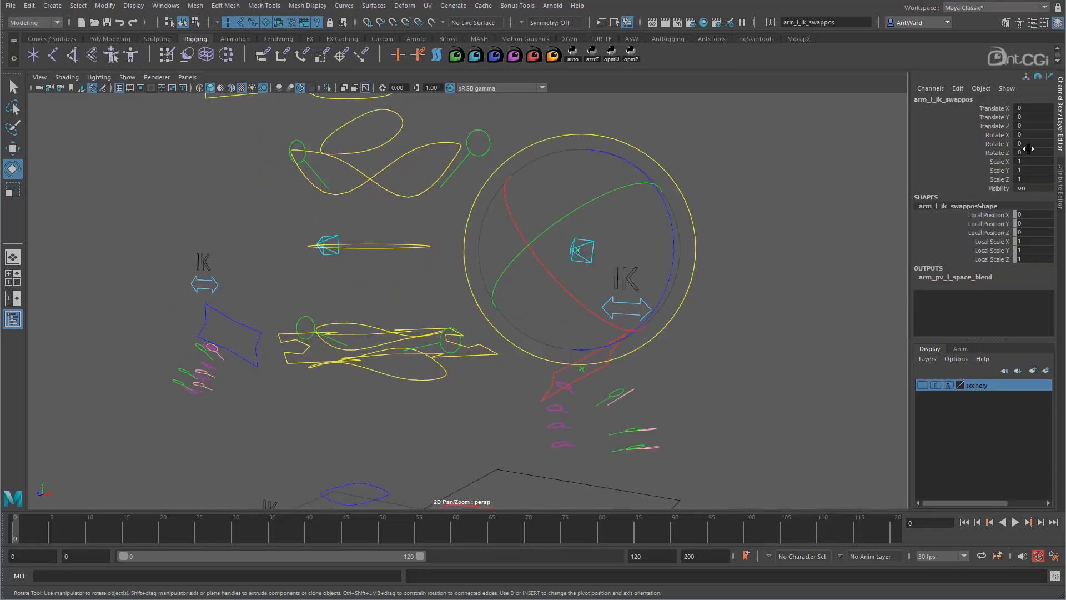
Move arm_l_ik_swappos to test its zeroed channels, and undo the move
key(w)
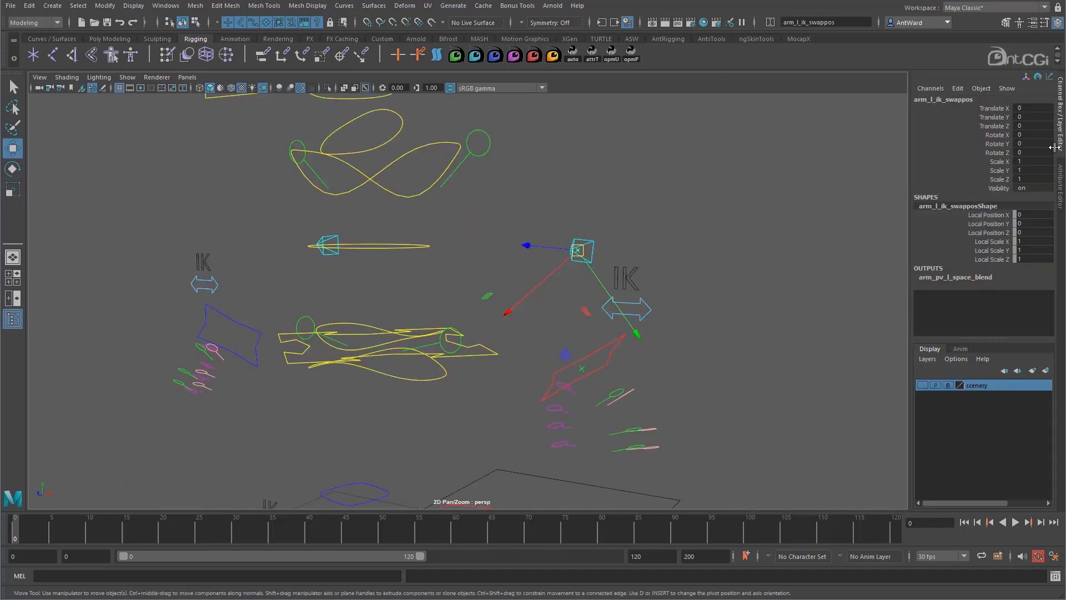
drag(581, 251, 644, 234)
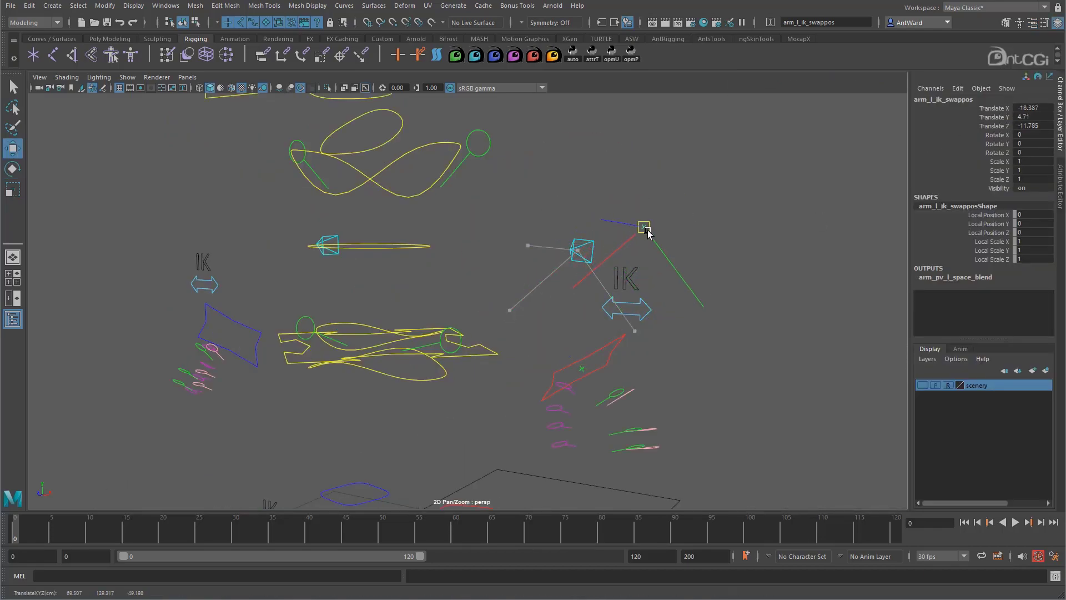
key(ctrl+z)
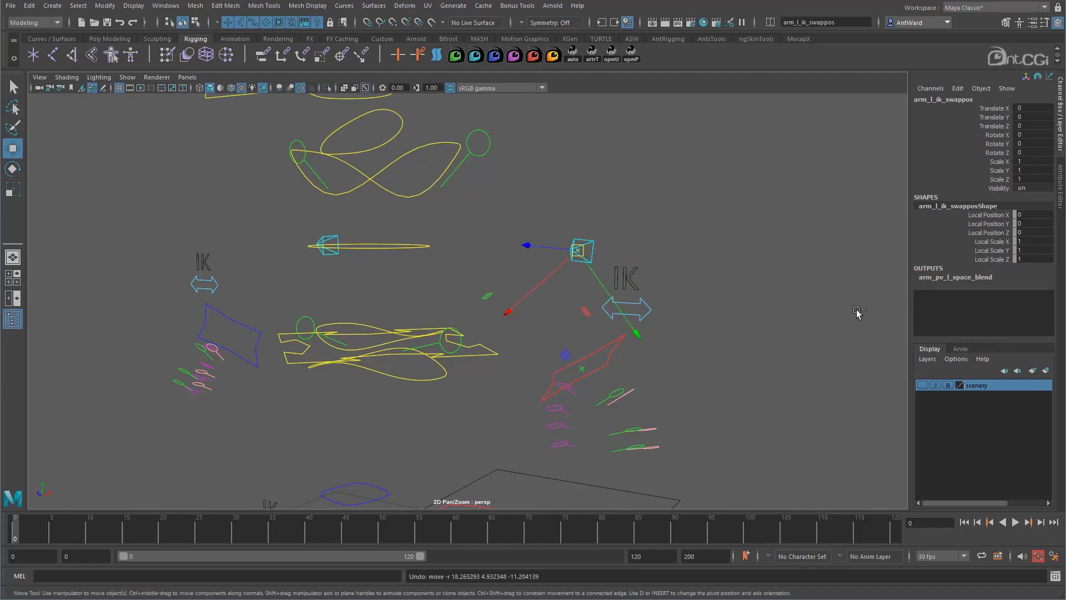
Transfer the overlapping left-hand swappos locators' transforms into their offset parent matrices, then test-move cog_l_swappos and undo the move
click(577, 377)
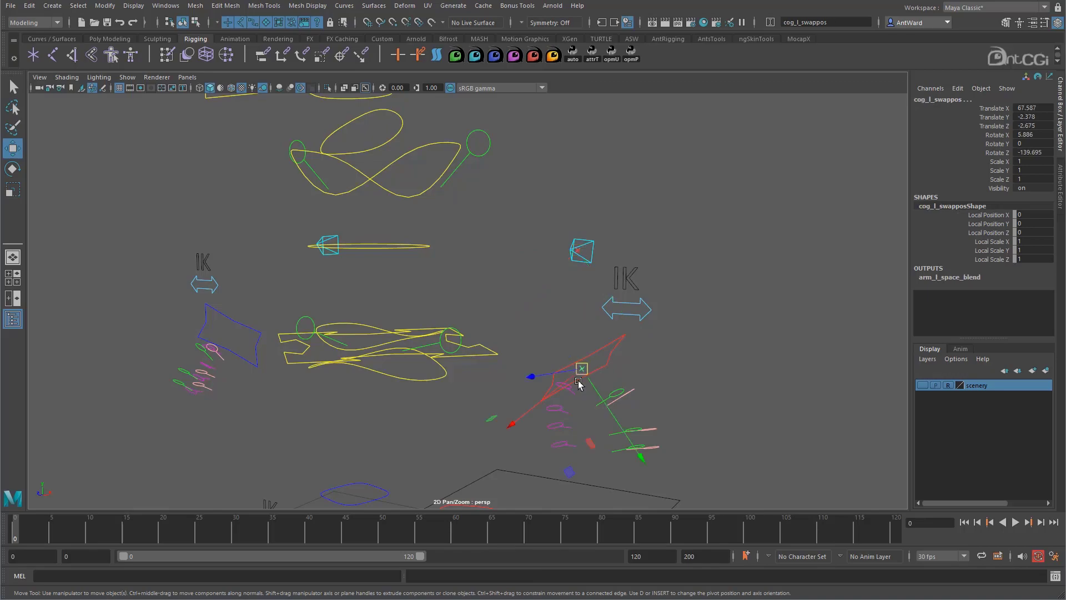
click(631, 54)
click(699, 394)
click(581, 368)
drag(581, 369, 592, 347)
key(ctrl+z)
Display polygons again in the viewport to bring back the character mesh
alt+right_drag(722, 341, 578, 353)
click(127, 77)
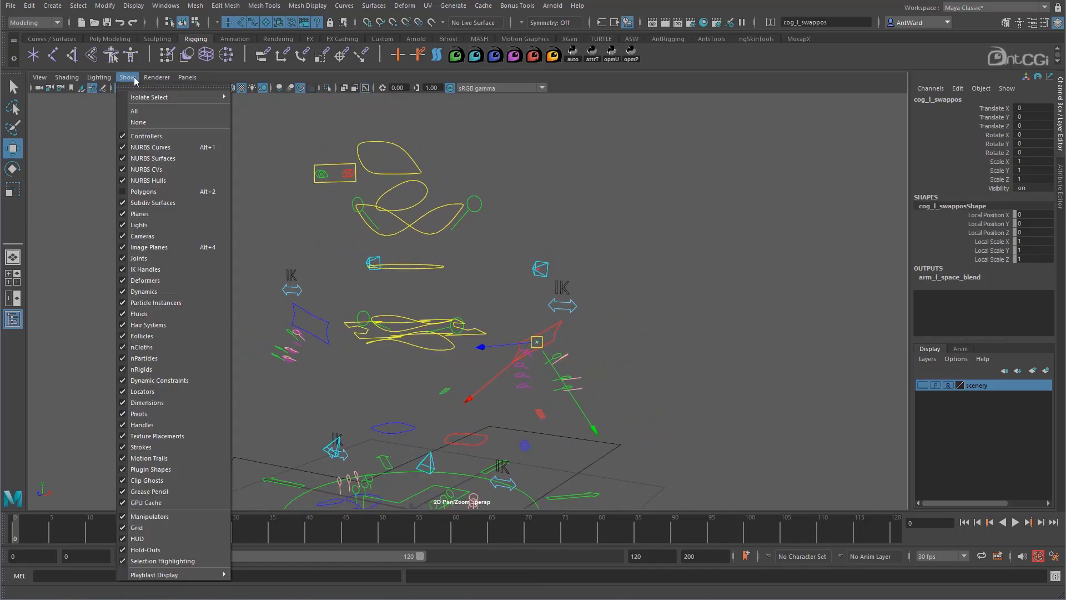
click(131, 190)
alt+drag(607, 348, 716, 302)
Rotate chest_ctrl to test how the left arm reacts, and undo the rotation
click(542, 282)
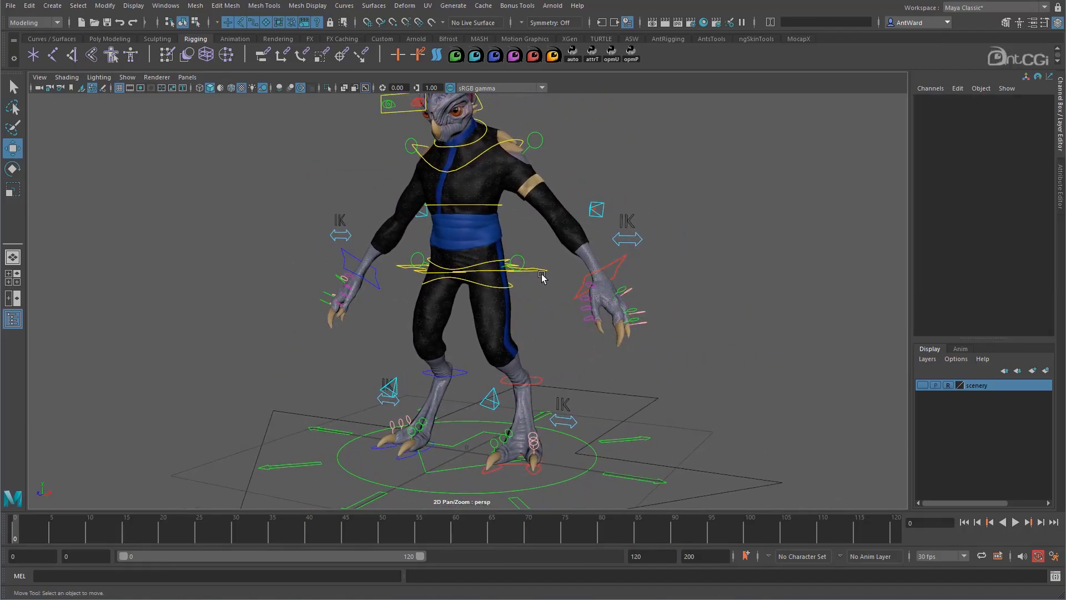
click(504, 207)
key(e)
drag(500, 239, 496, 290)
key(ctrl+z)
alt+drag(630, 347, 626, 352)
alt+right_drag(627, 352, 675, 339)
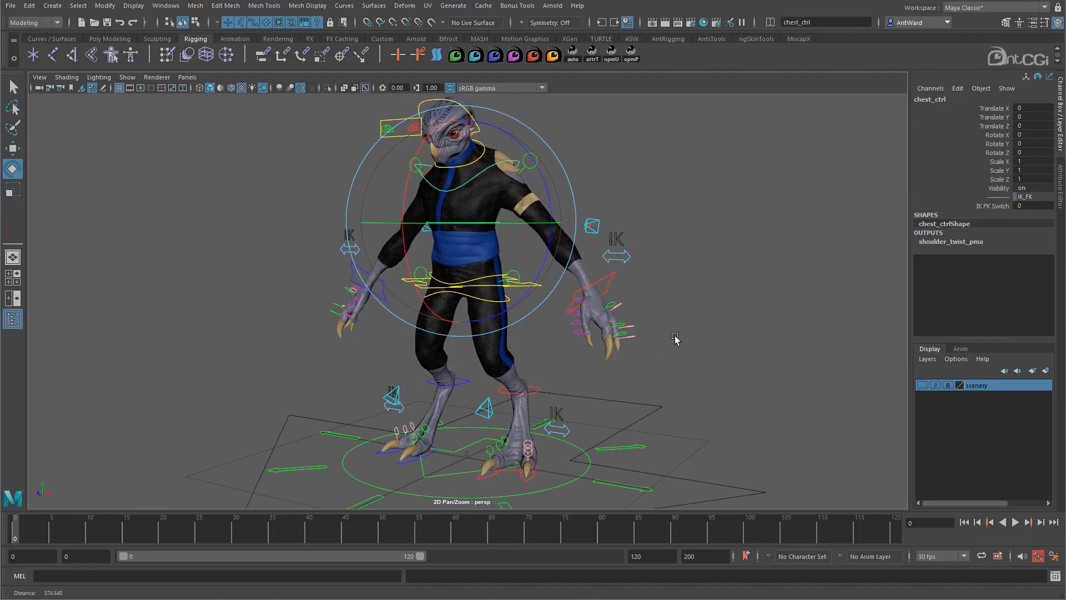
Examine root_ctrl's visibility attributes, then the left arm pole vector control and the arm_l_ik_swappos locator overlapping it
click(644, 448)
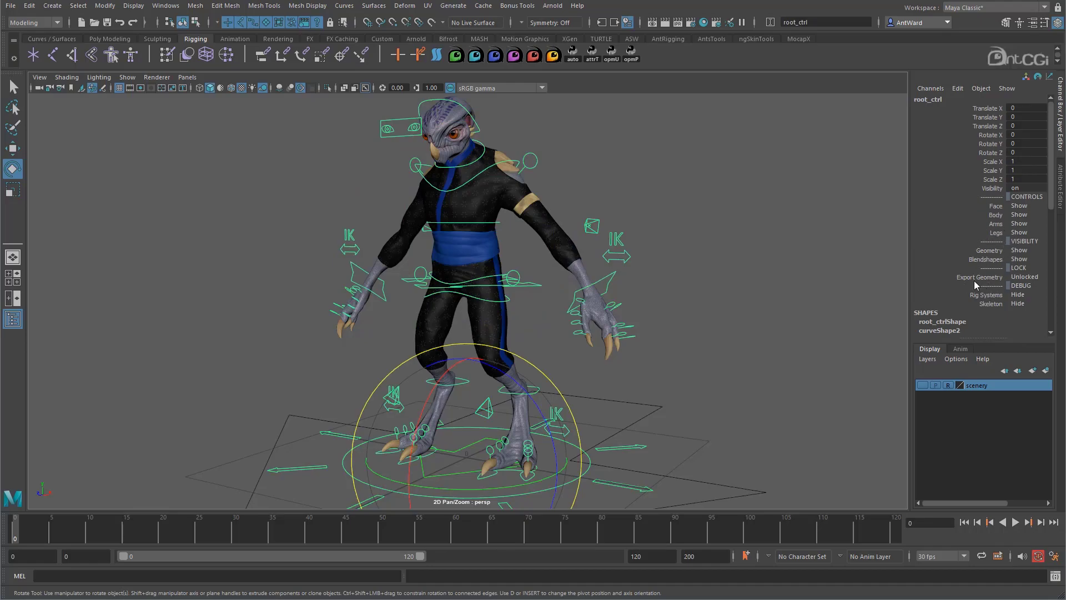
click(591, 226)
key(f)
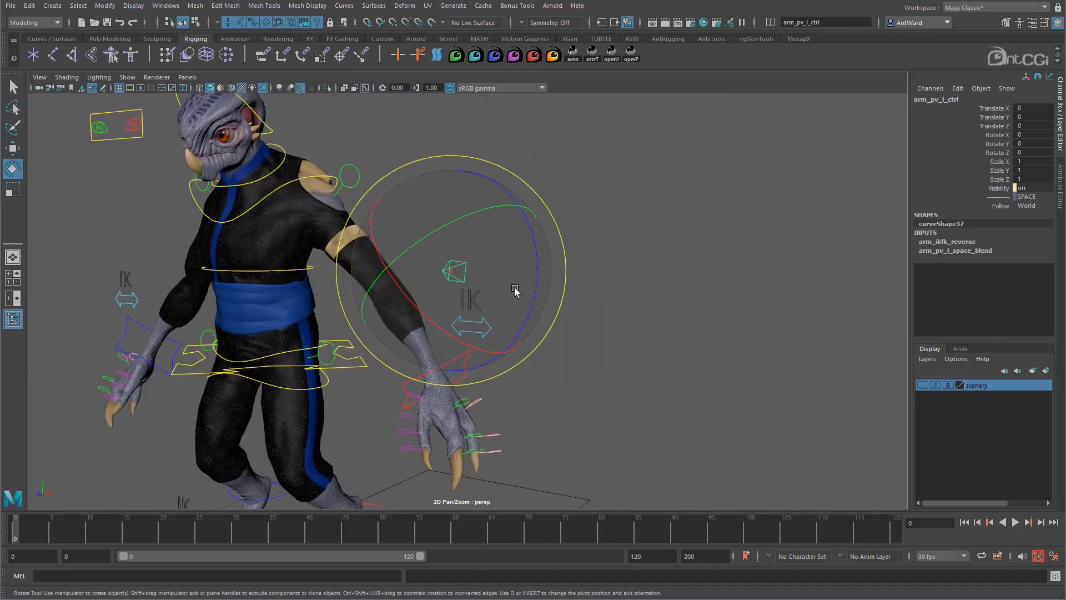
alt+right_drag(513, 289, 716, 276)
click(716, 276)
click(445, 259)
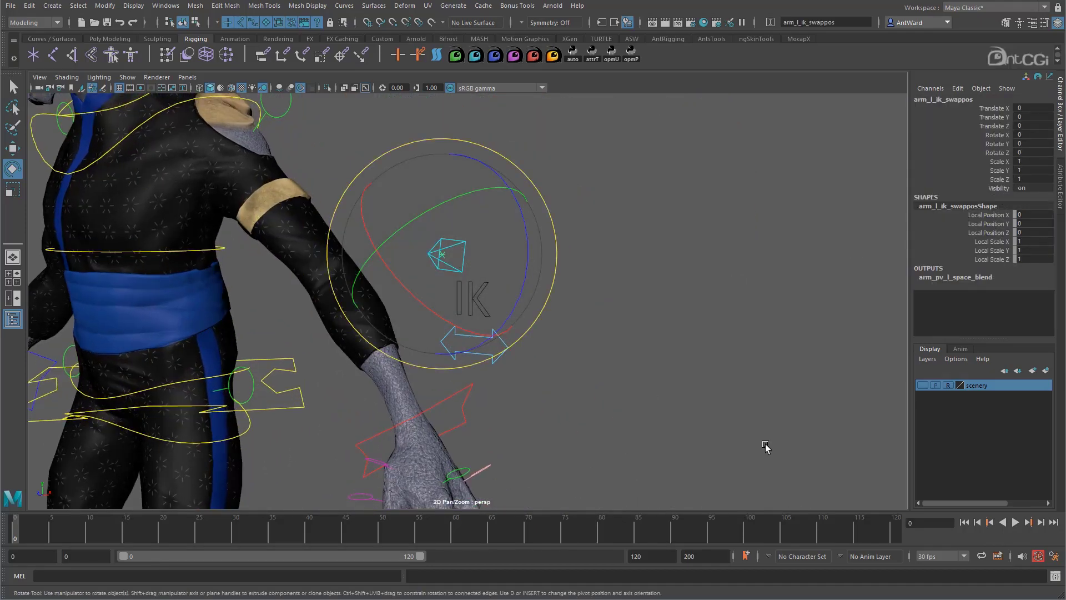
key(a)
alt+drag(623, 357, 664, 356)
click(703, 327)
alt+middle_drag(703, 327, 707, 362)
alt+drag(707, 361, 714, 360)
alt+right_drag(714, 360, 604, 346)
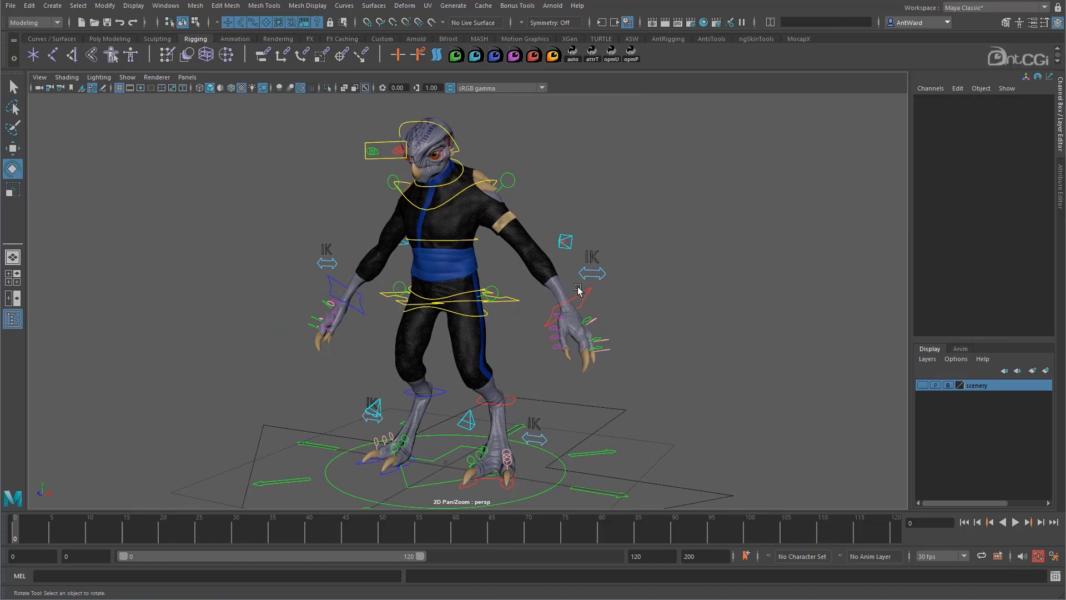
Examine the Follow space attribute on leg_pv_l_ctrl and on the left foot's IK control
click(469, 423)
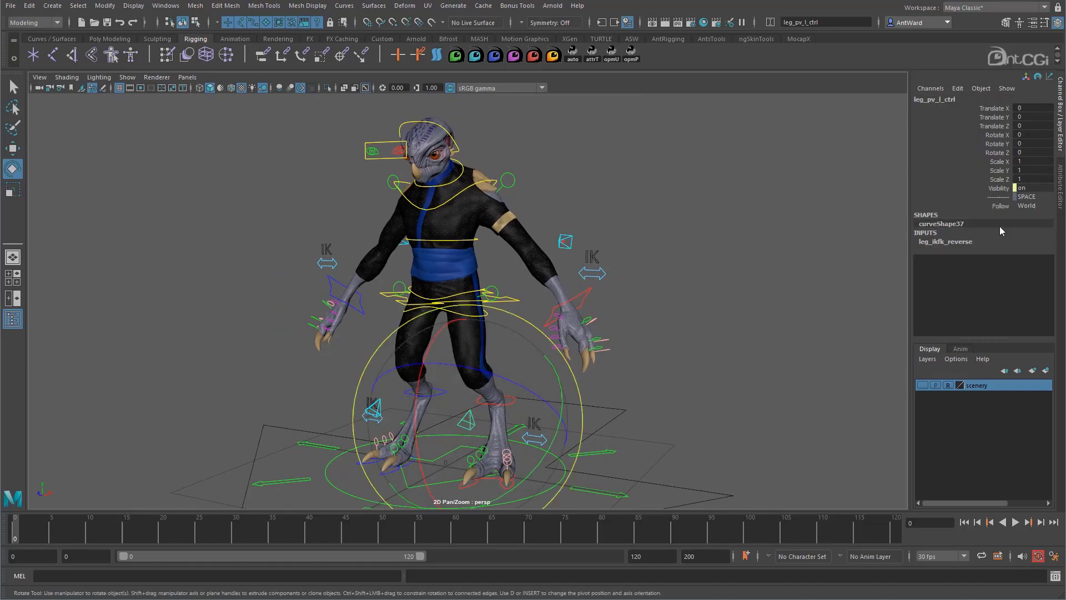
click(663, 415)
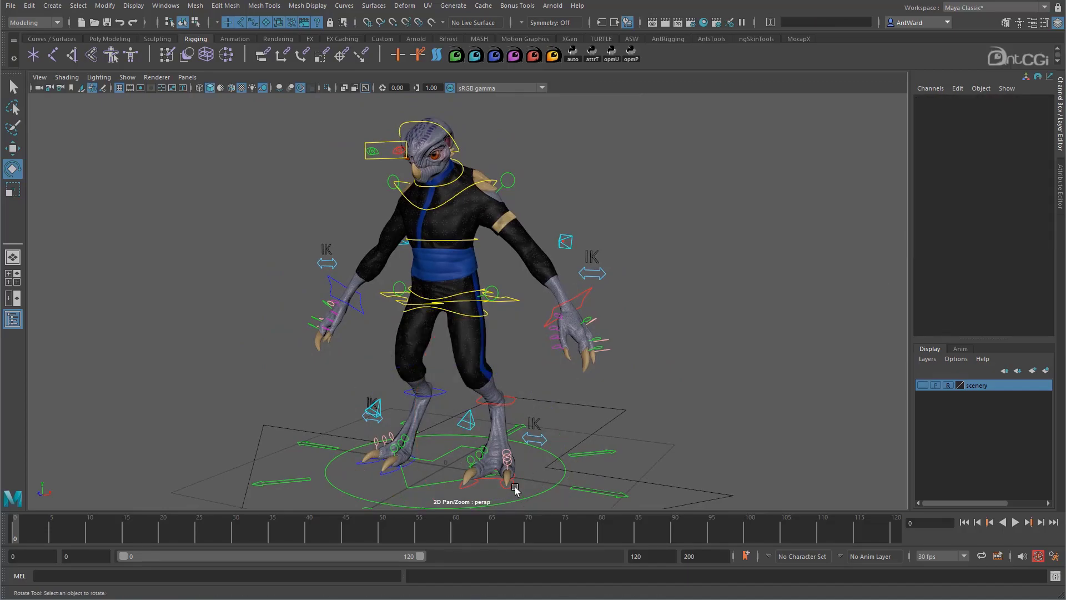
click(513, 484)
click(1046, 250)
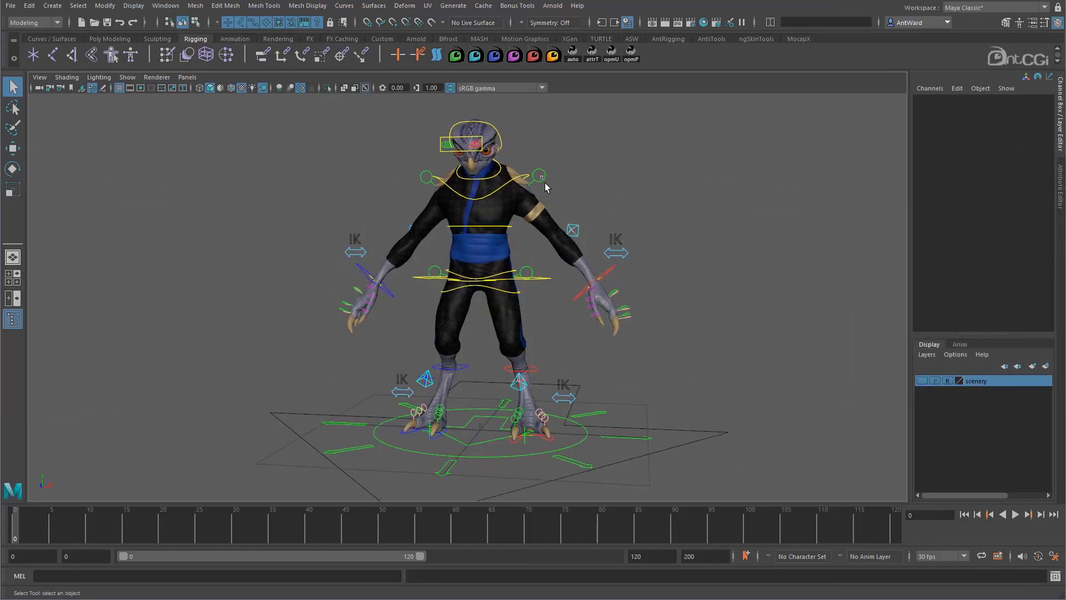
Set Follow to Clavicle on both arm_l_ik_ctrl and arm_r_ik_ctrl together
click(614, 272)
click(613, 268)
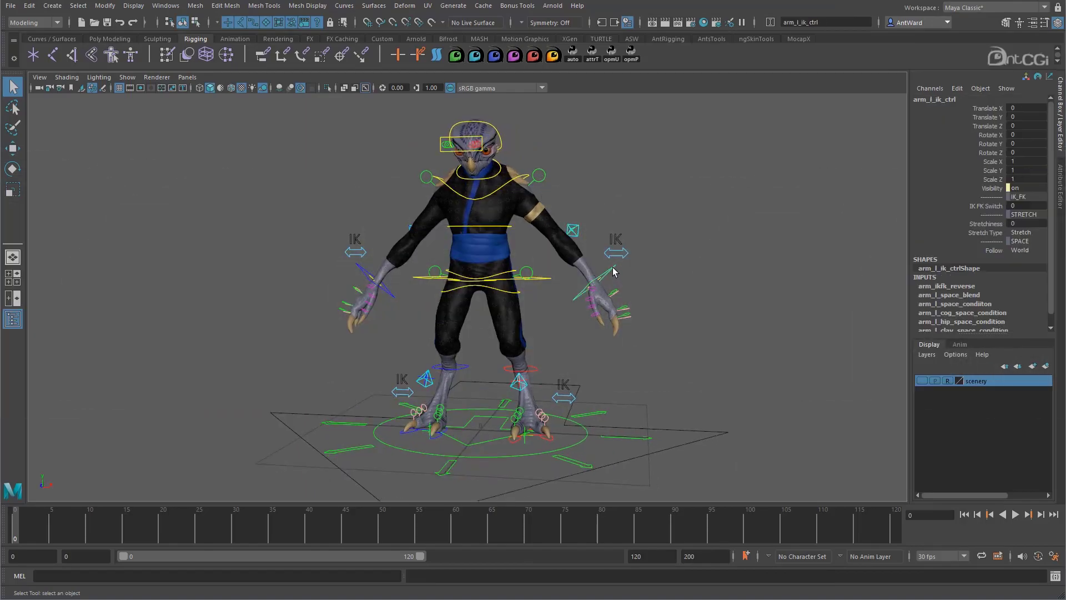
shift+click(360, 272)
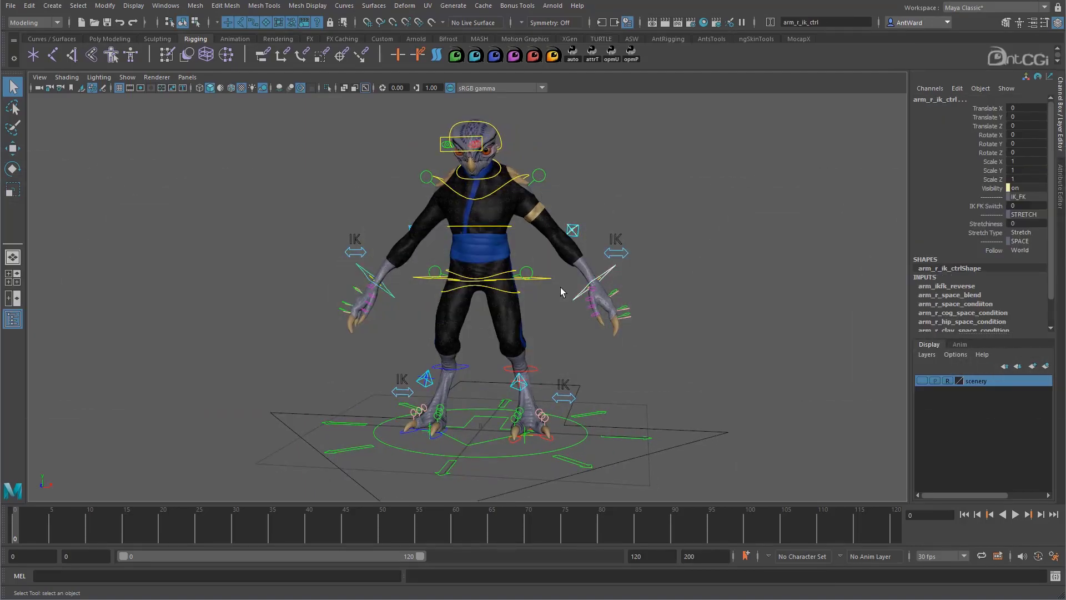
click(1024, 250)
click(1032, 295)
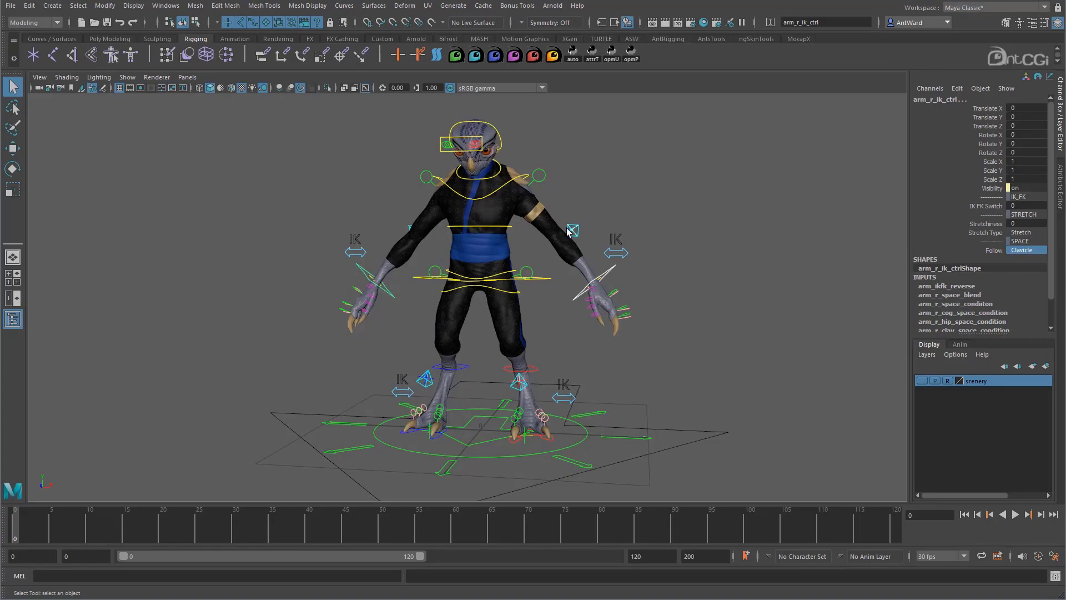
Rotate the chest control to test how both arms follow the clavicle space
click(528, 178)
key(e)
drag(521, 225, 493, 204)
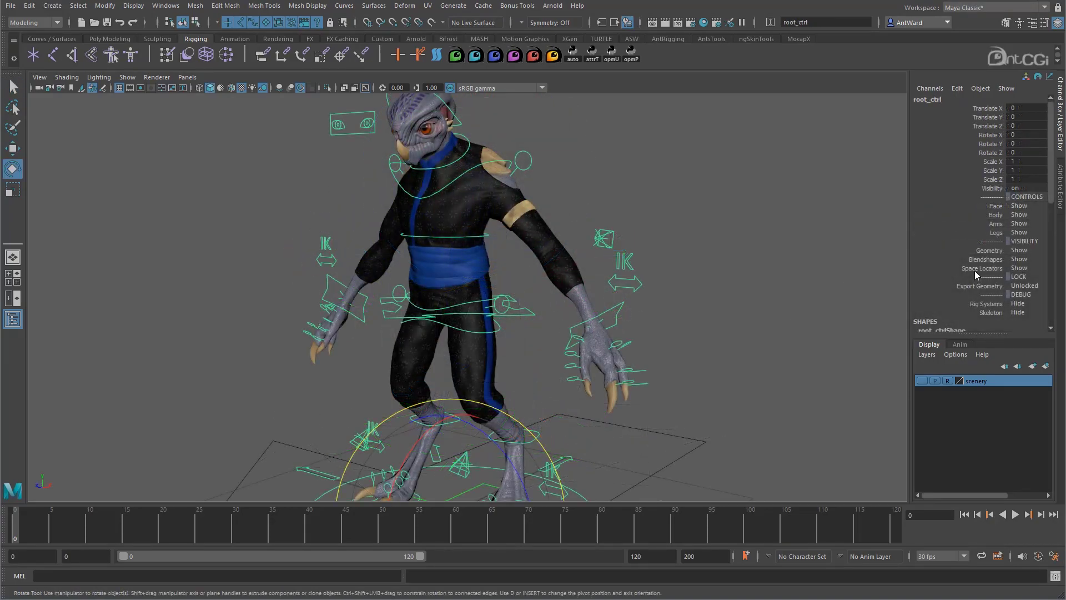
Try out the Space Locators visibility attribute on root_ctrl, and deselect the control
click(1022, 268)
middle_drag(683, 274, 709, 277)
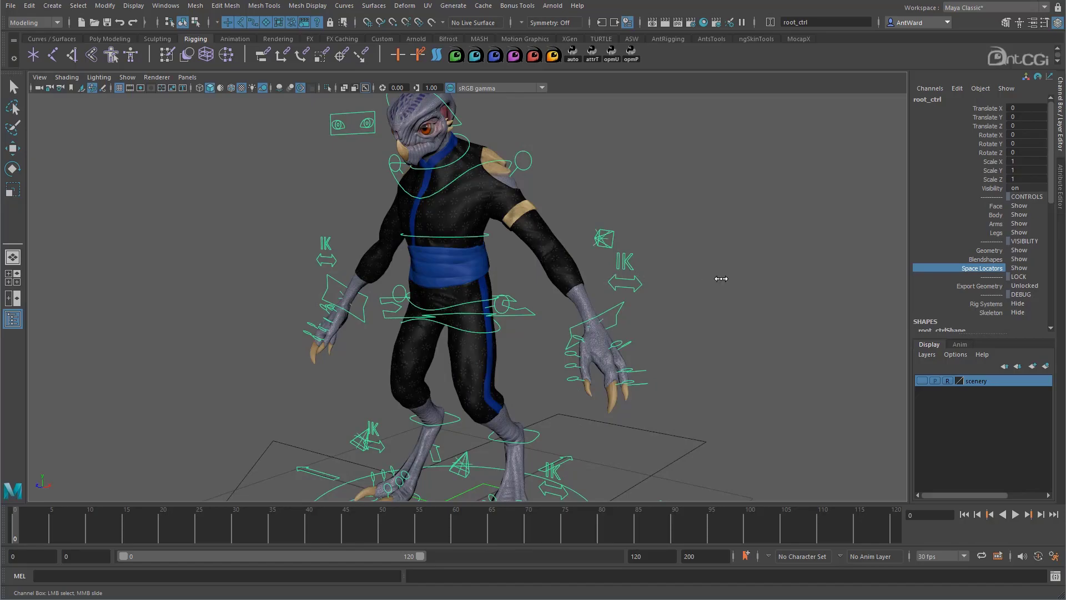
click(525, 405)
alt+drag(526, 405, 594, 365)
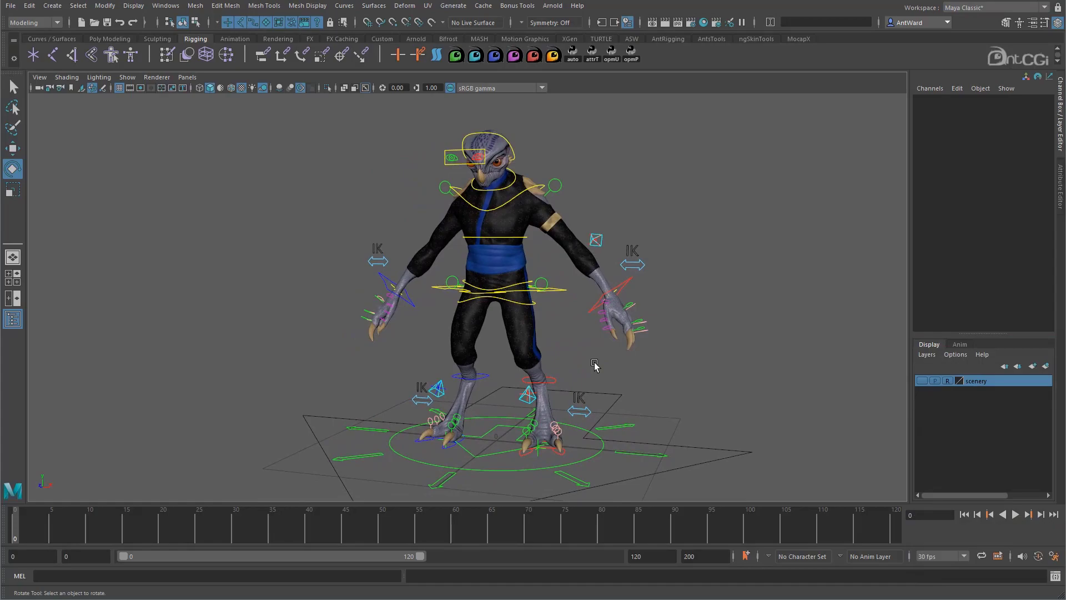